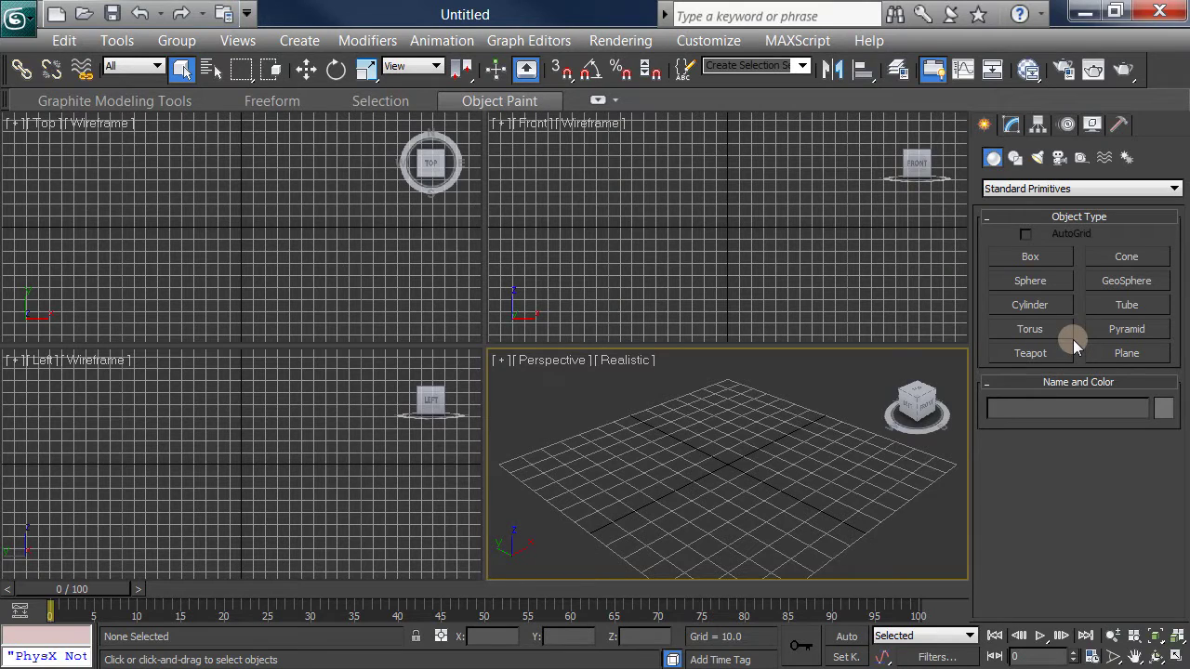
# - Create a sphere with a radius of about 7.75 in the perspective view and raise it to about 80 on Z
pyautogui.click(1031, 281)
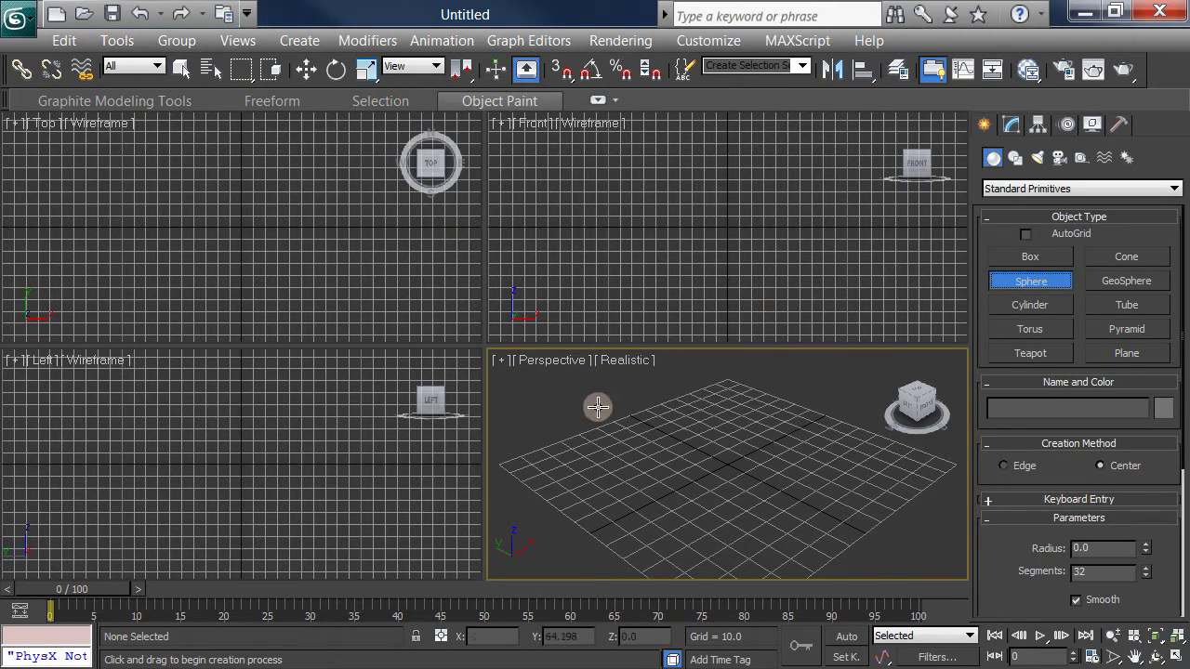
pyautogui.moveTo(623, 457); pyautogui.dragTo(634, 458)
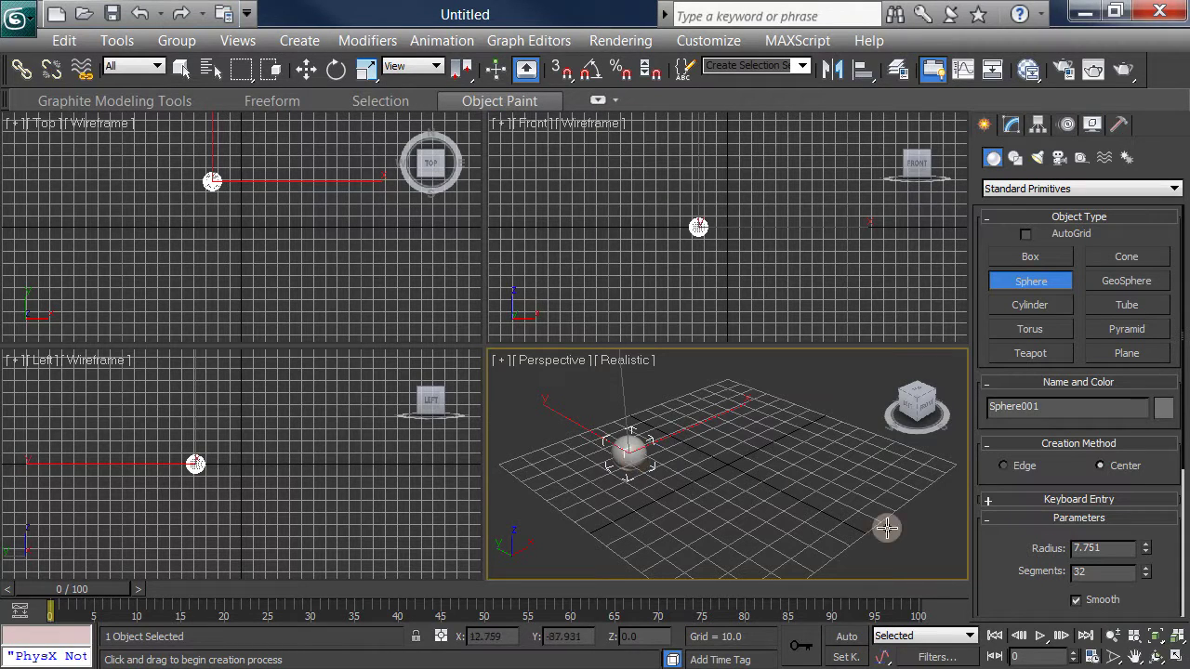
pyautogui.click(1175, 656)
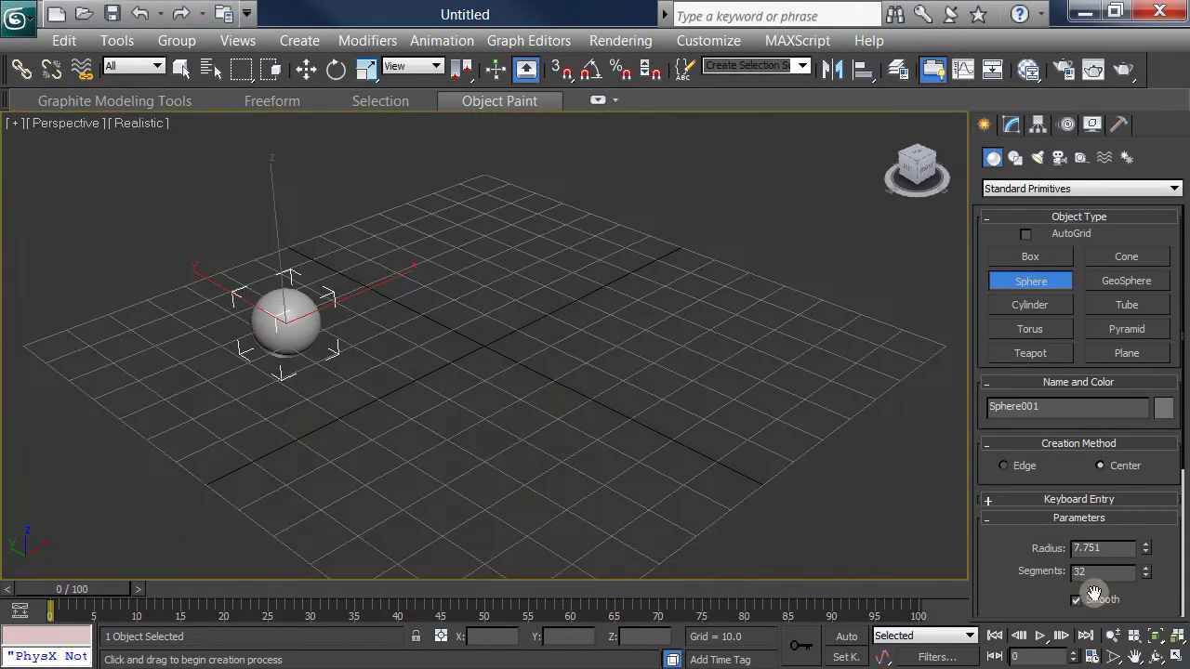
pyautogui.scroll(-5, 417, 427)
pyautogui.scroll(2, 502, 486)
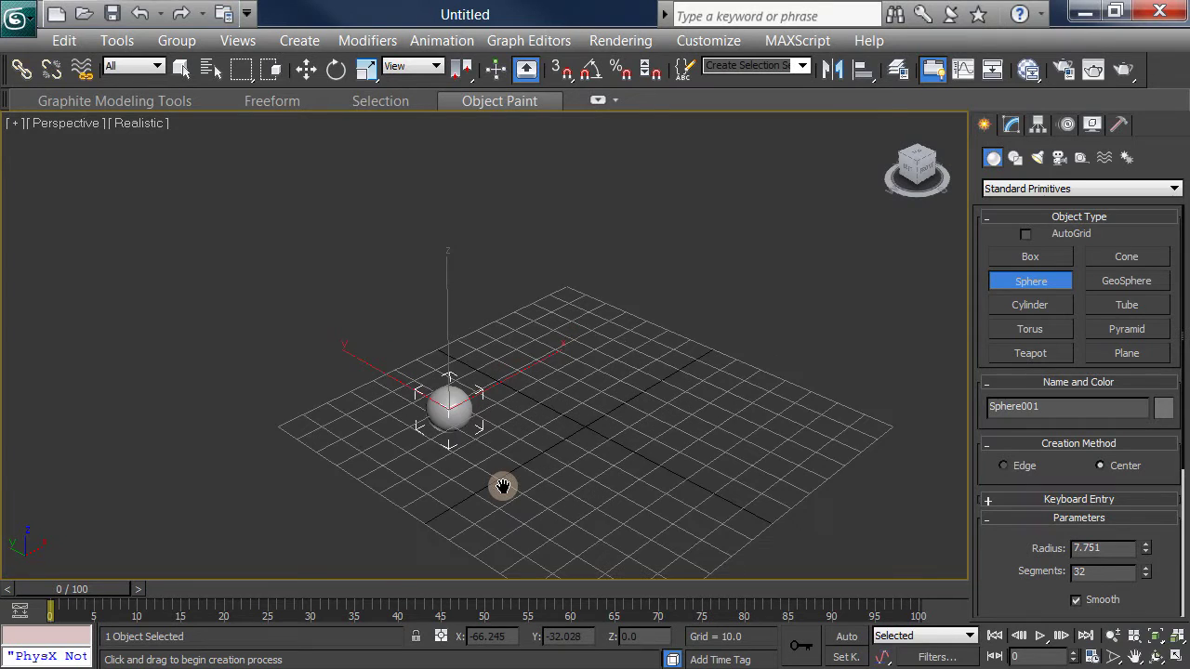
pyautogui.click(306, 70)
pyautogui.moveTo(446, 294); pyautogui.dragTo(444, 64)
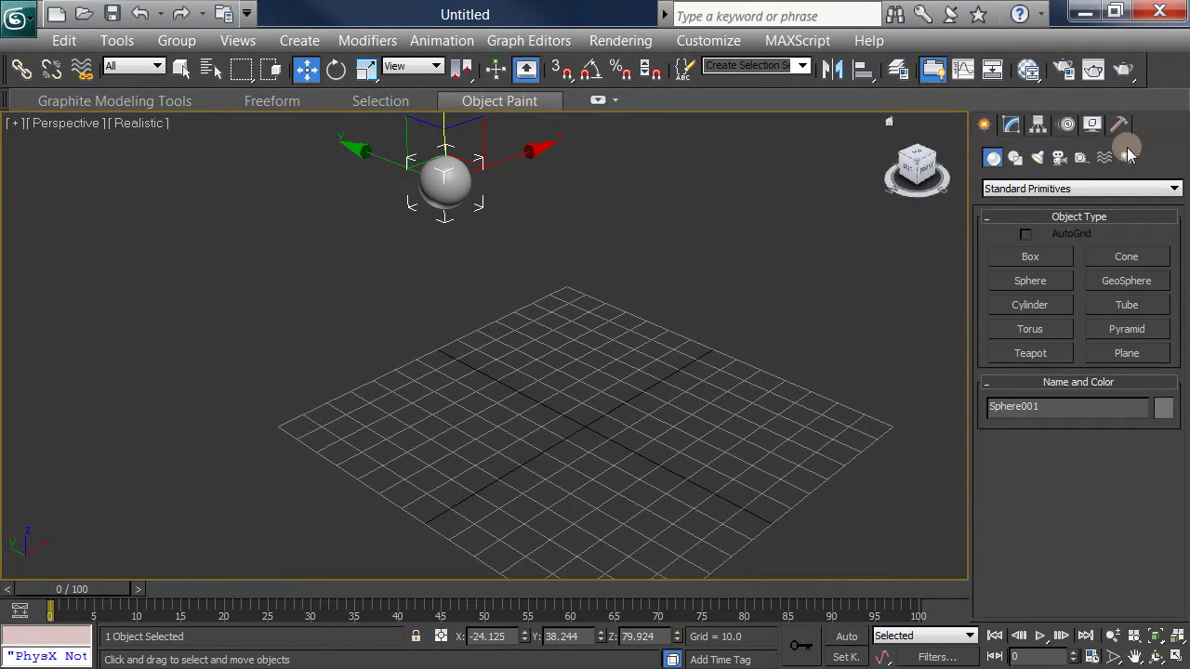
# - Show the MassFX Toolbar and set the sphere as a dynamic rigid body
pyautogui.rightClick(1173, 135)
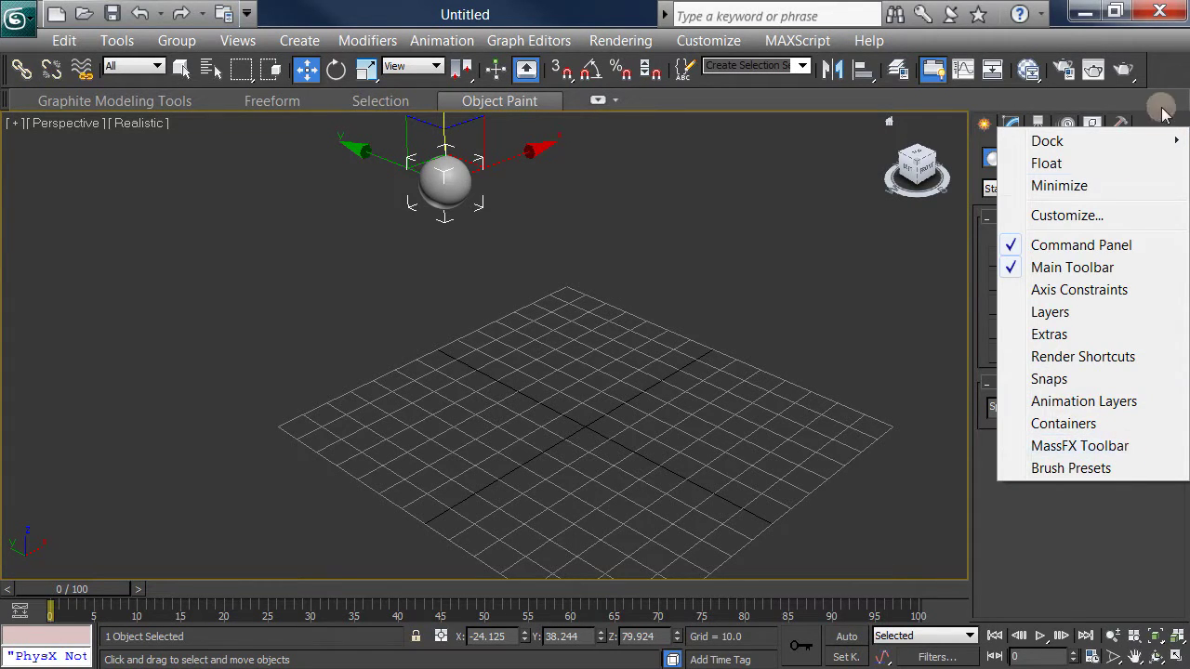
pyautogui.click(1114, 447)
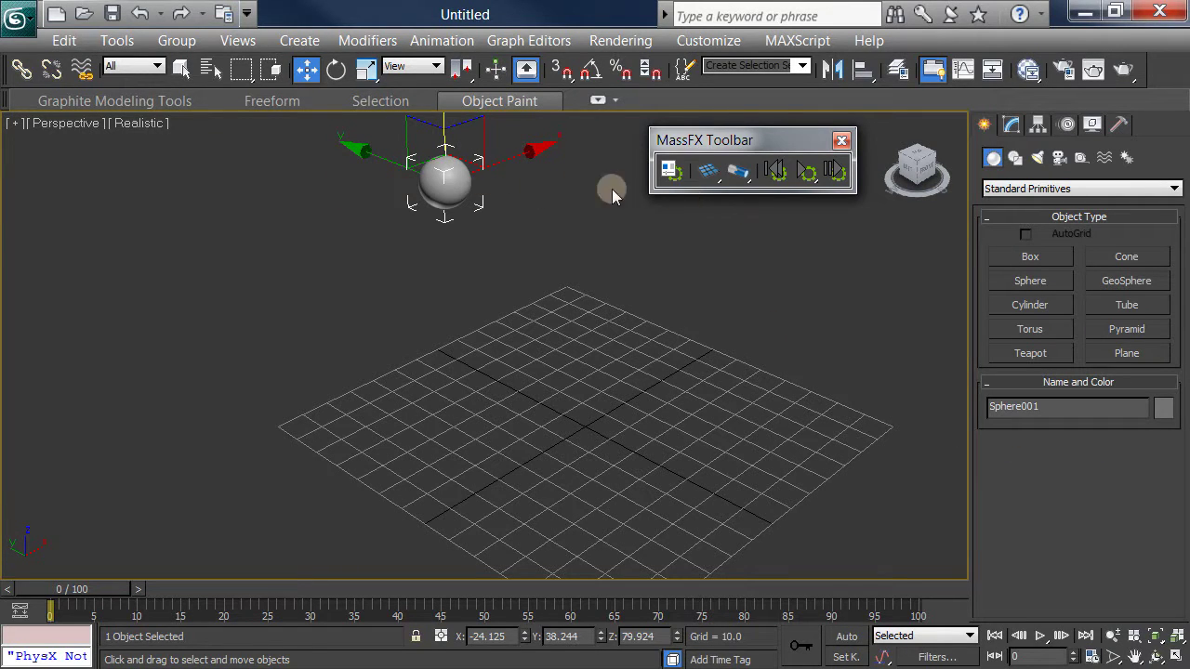
pyautogui.click(708, 173)
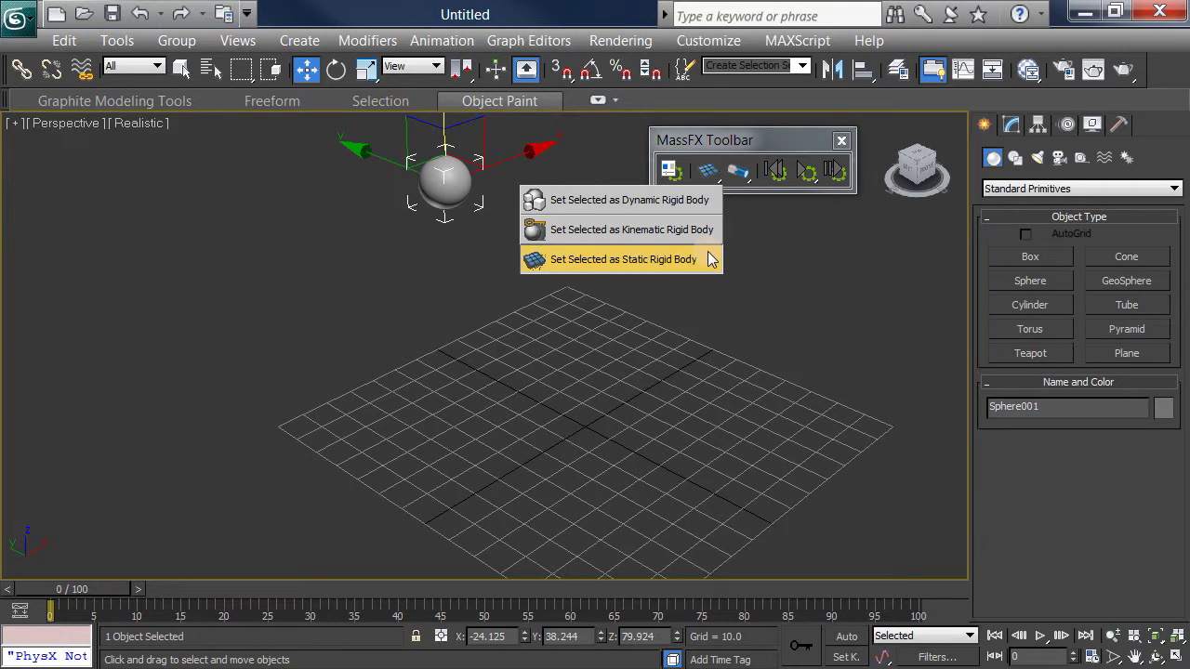
pyautogui.click(714, 202)
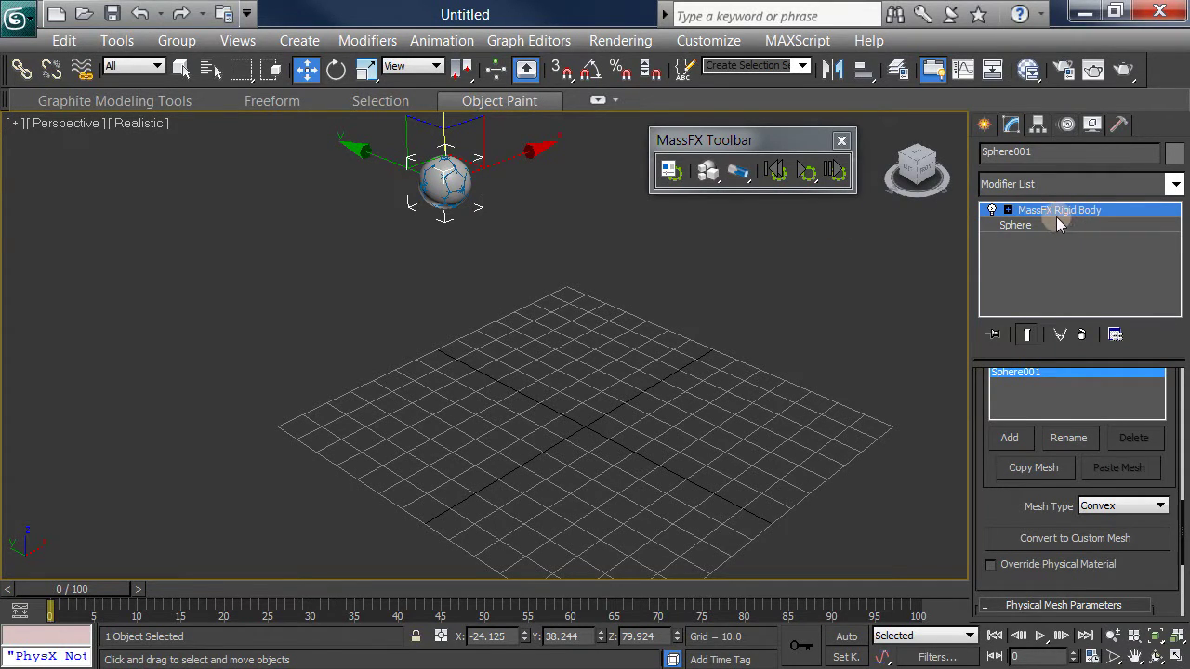
# - Open the MassFX Tools scene settings, run the simulation with the ground plane enabled, and reset it
pyautogui.click(670, 170)
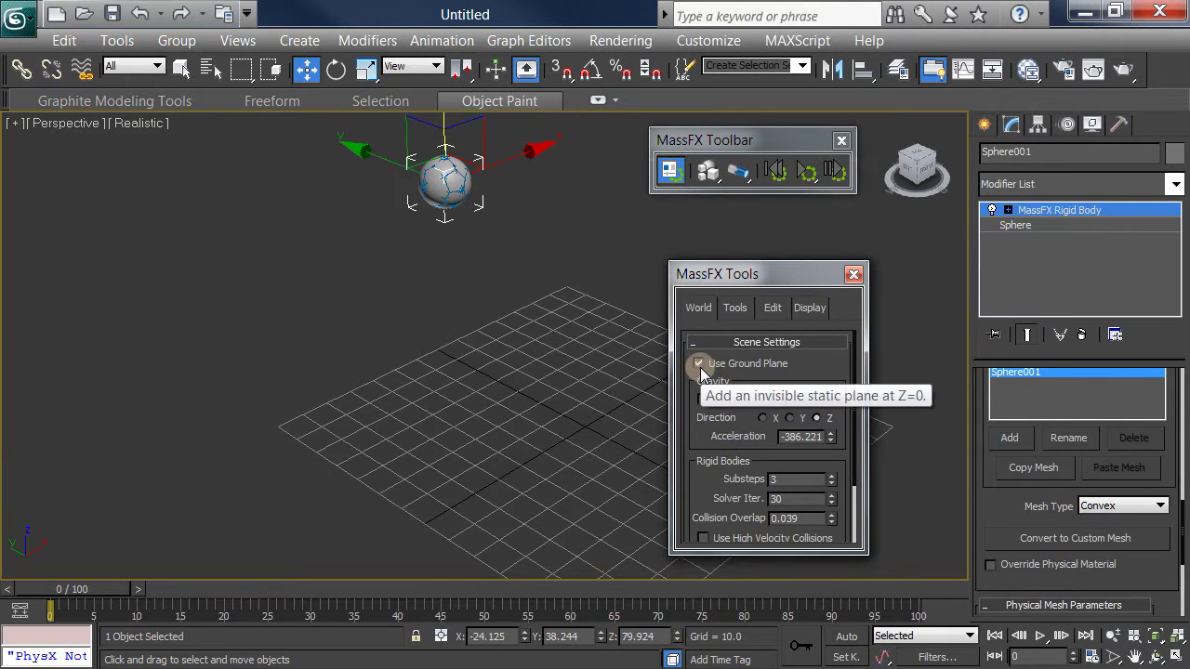
pyautogui.click(805, 177)
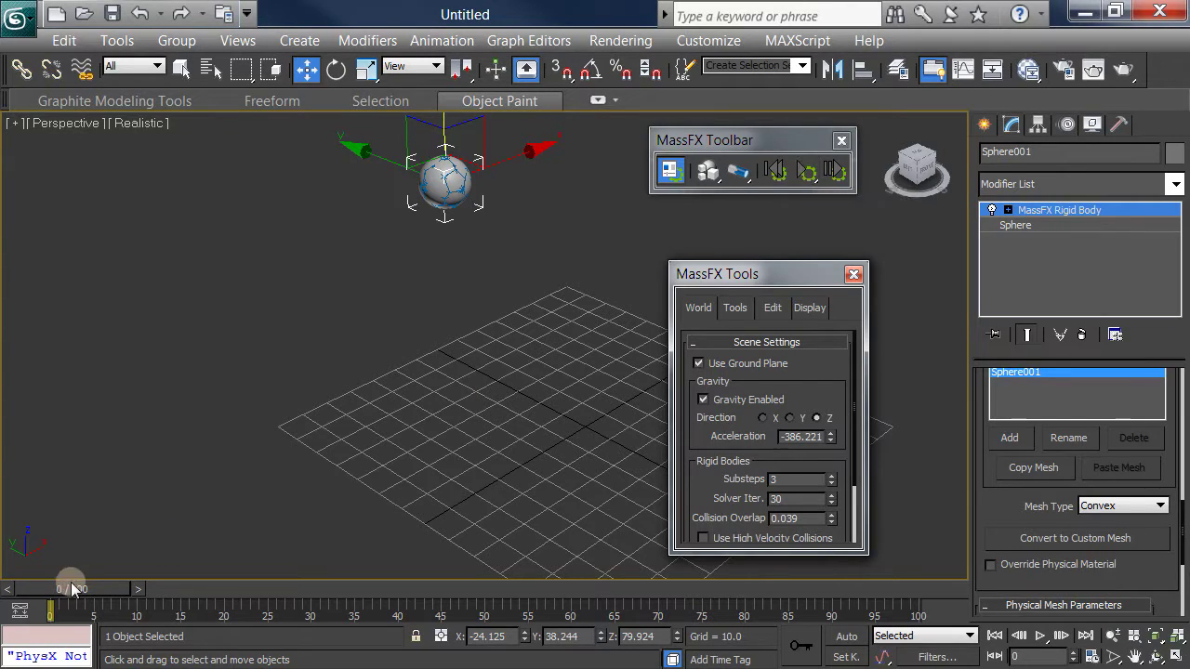
pyautogui.press('w')
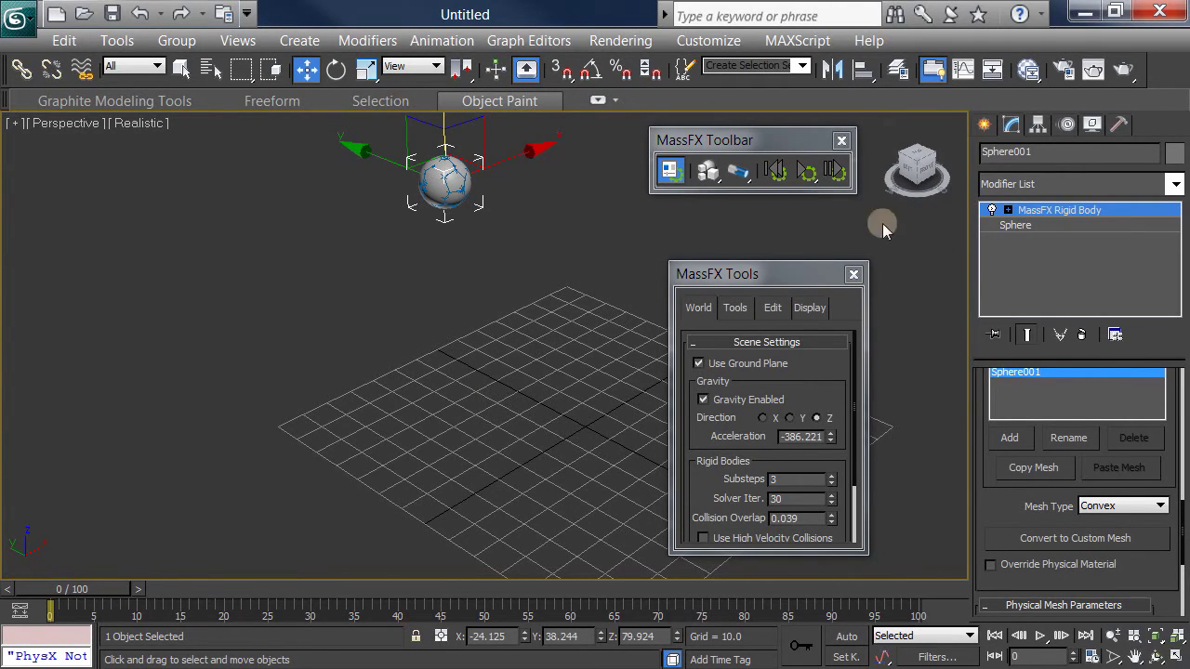
pyautogui.click(807, 176)
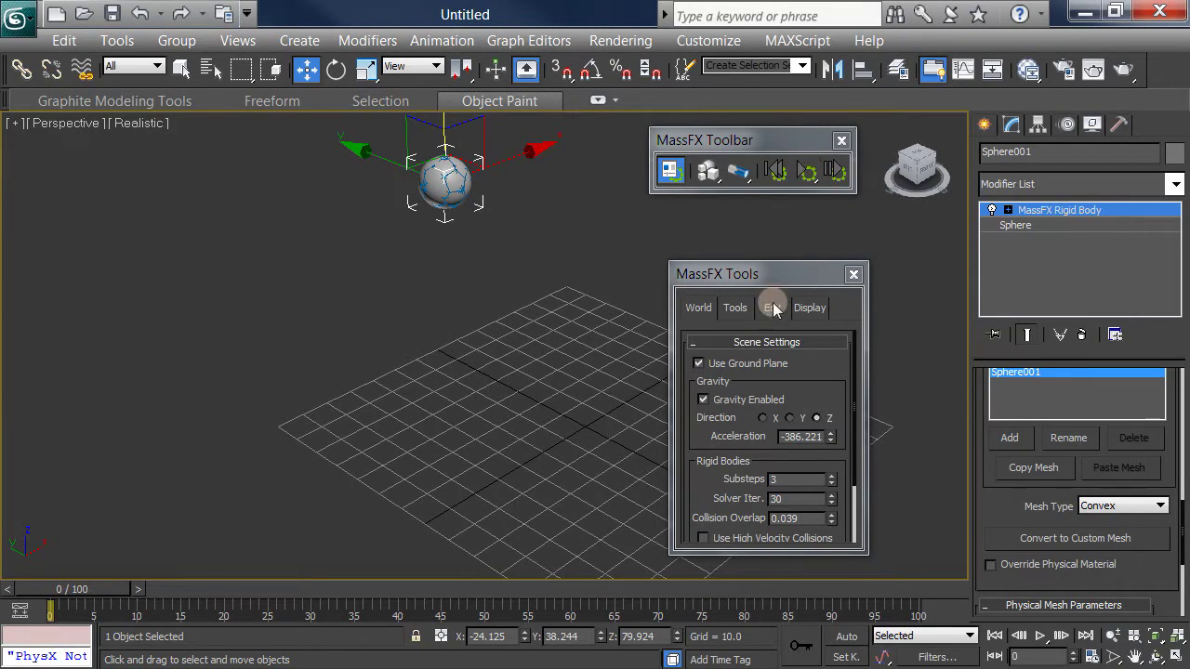
pyautogui.click(807, 177)
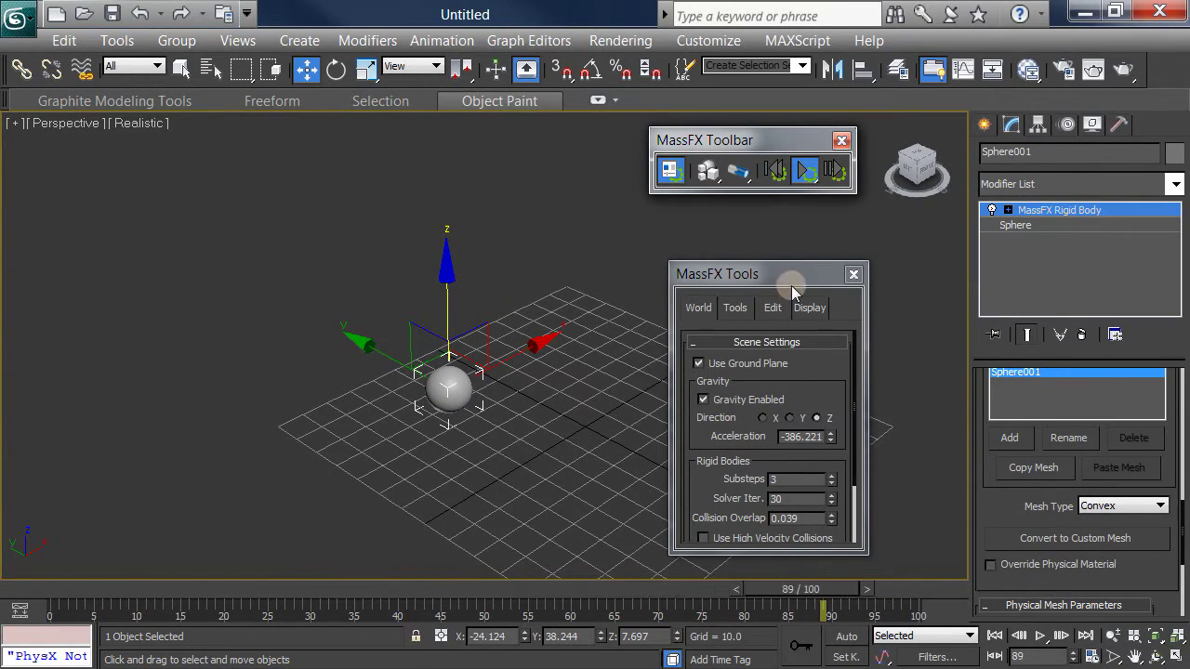
pyautogui.click(779, 175)
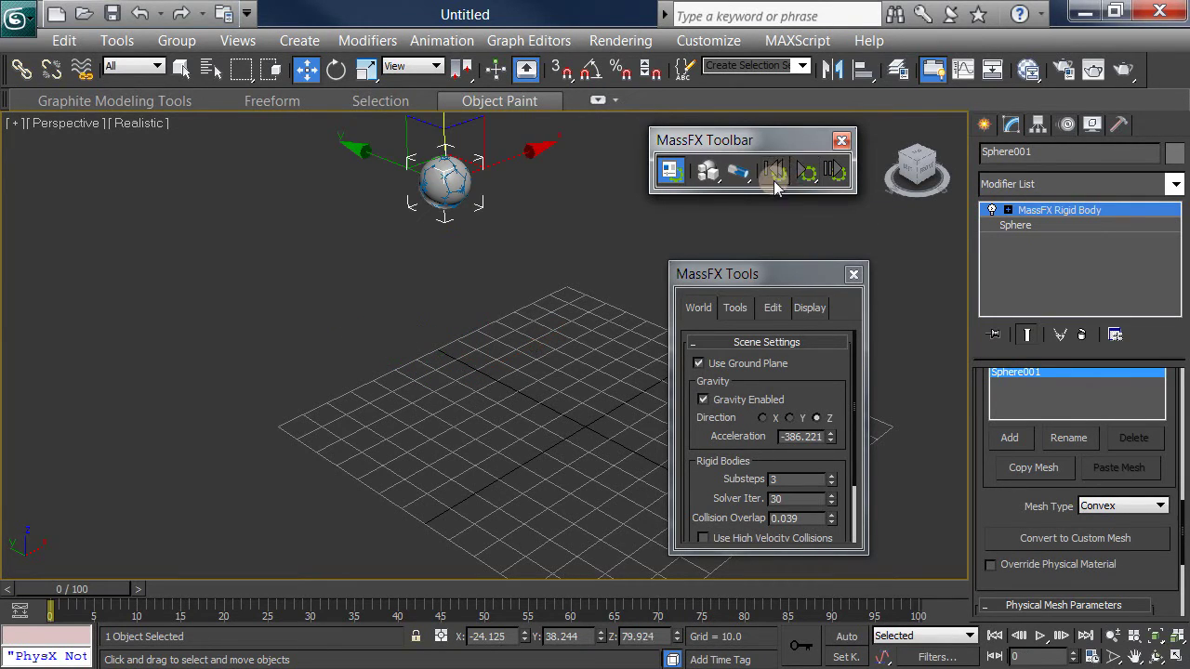
# - Disable the MassFX ground plane, run the simulation to test the sphere's fall, and reset it
pyautogui.click(698, 364)
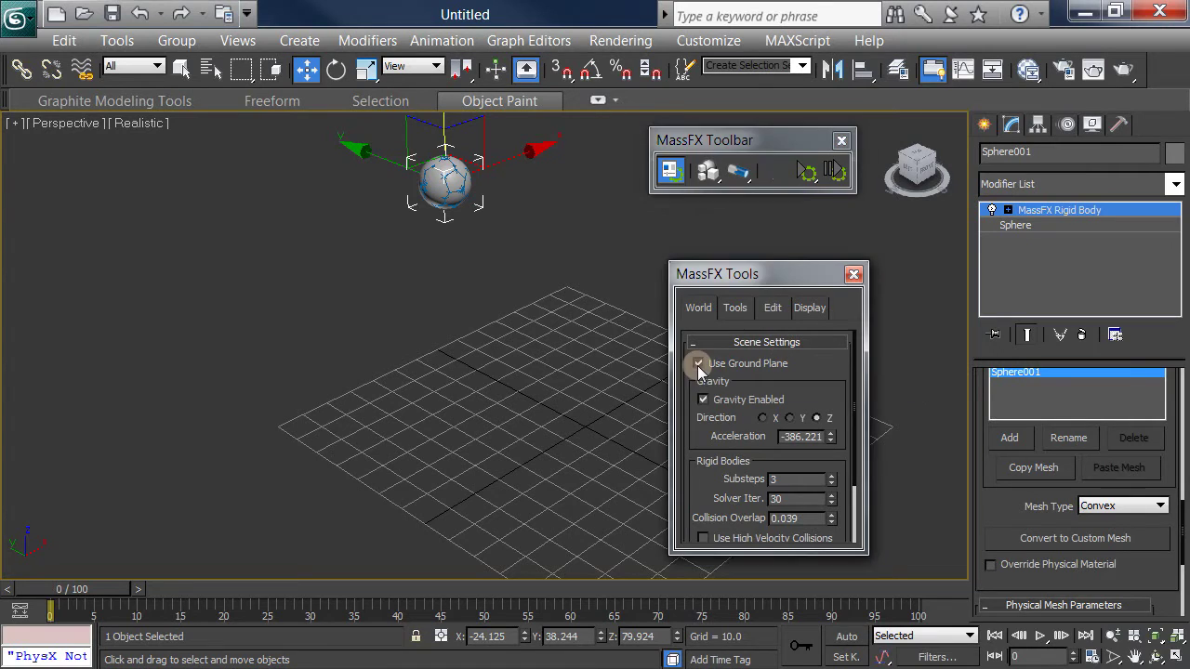
pyautogui.click(804, 167)
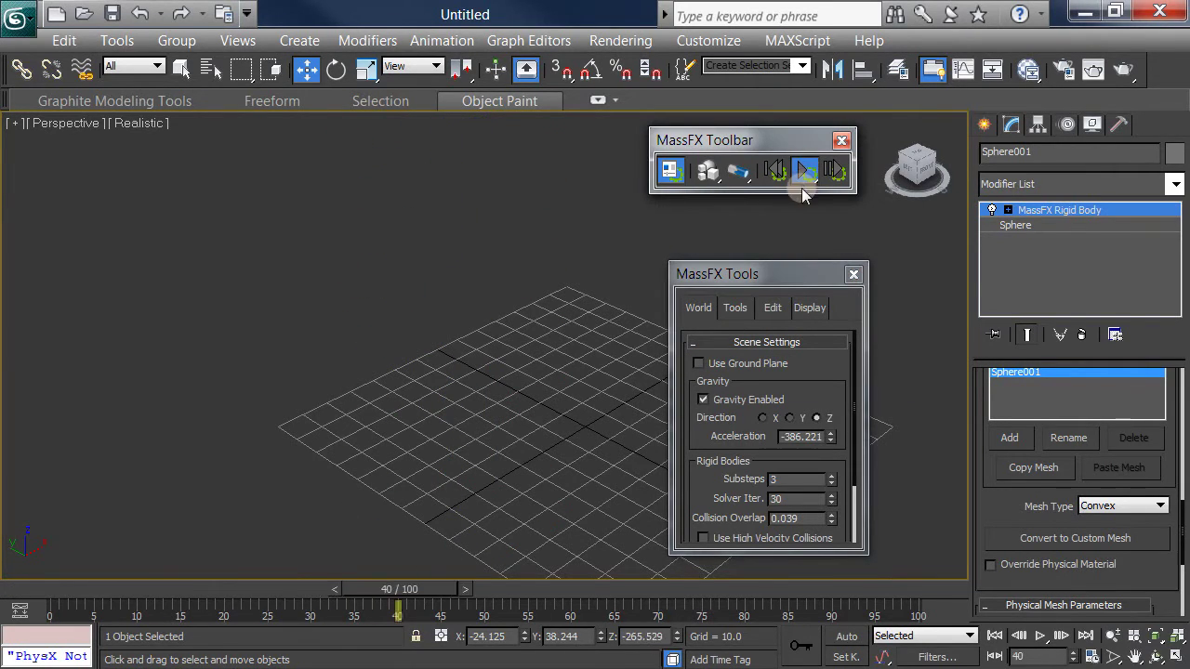
pyautogui.click(774, 169)
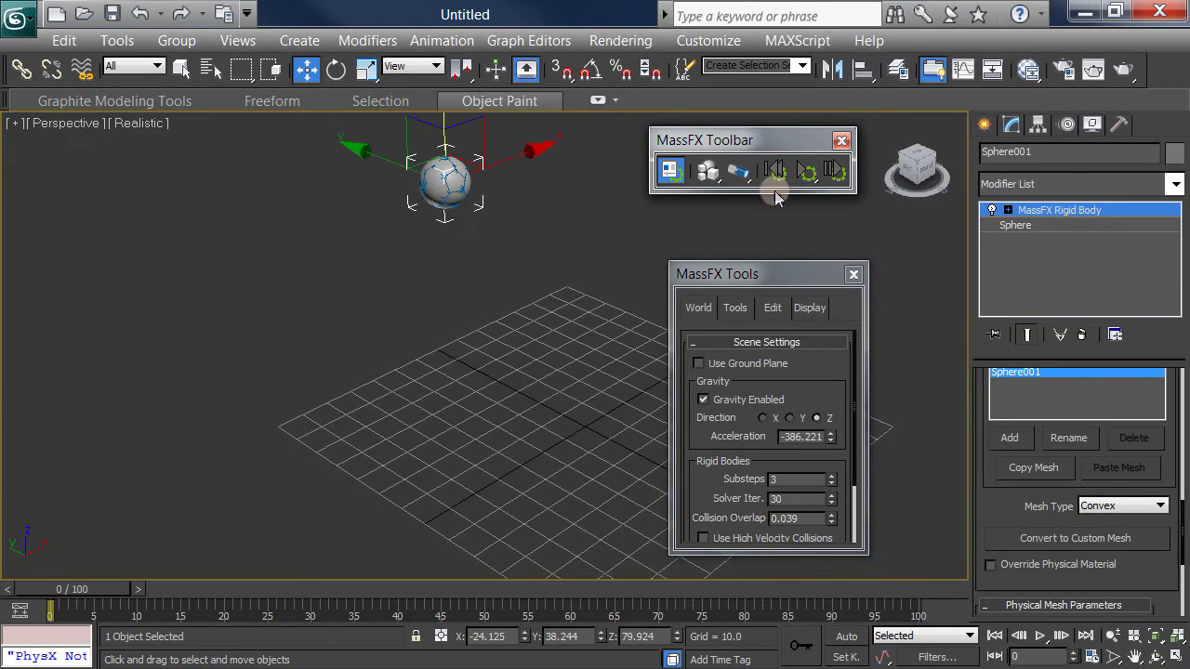
# - Try the simulation with the gravity direction set to Y and reset it
pyautogui.click(781, 400)
pyautogui.click(704, 400)
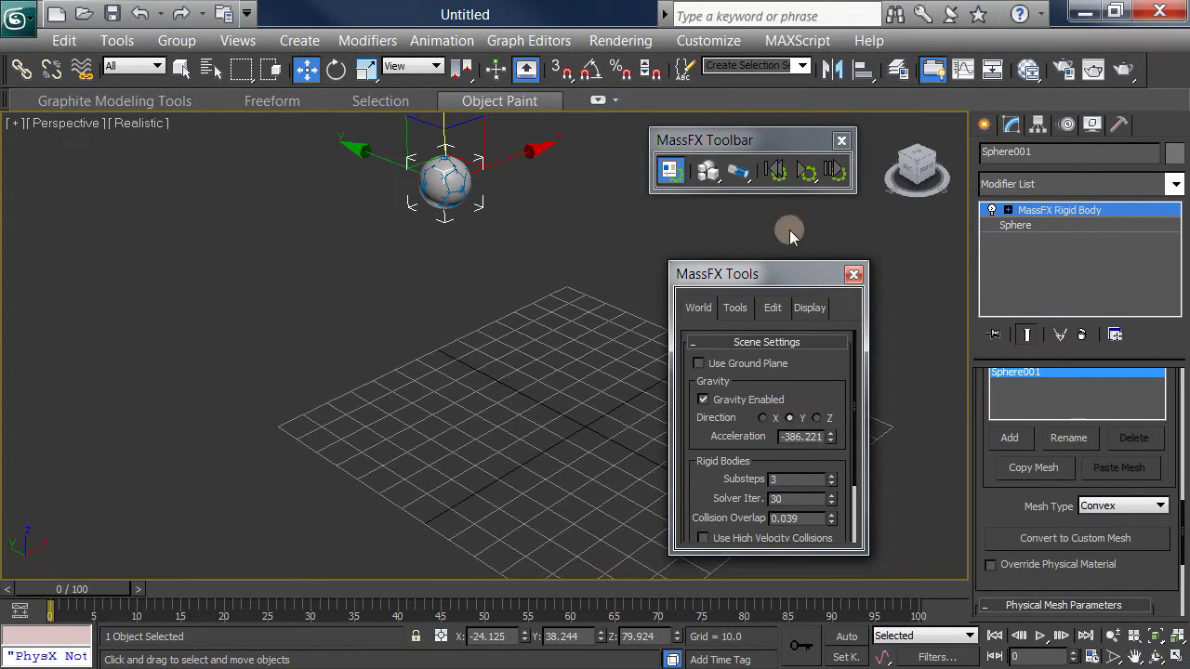
pyautogui.click(806, 172)
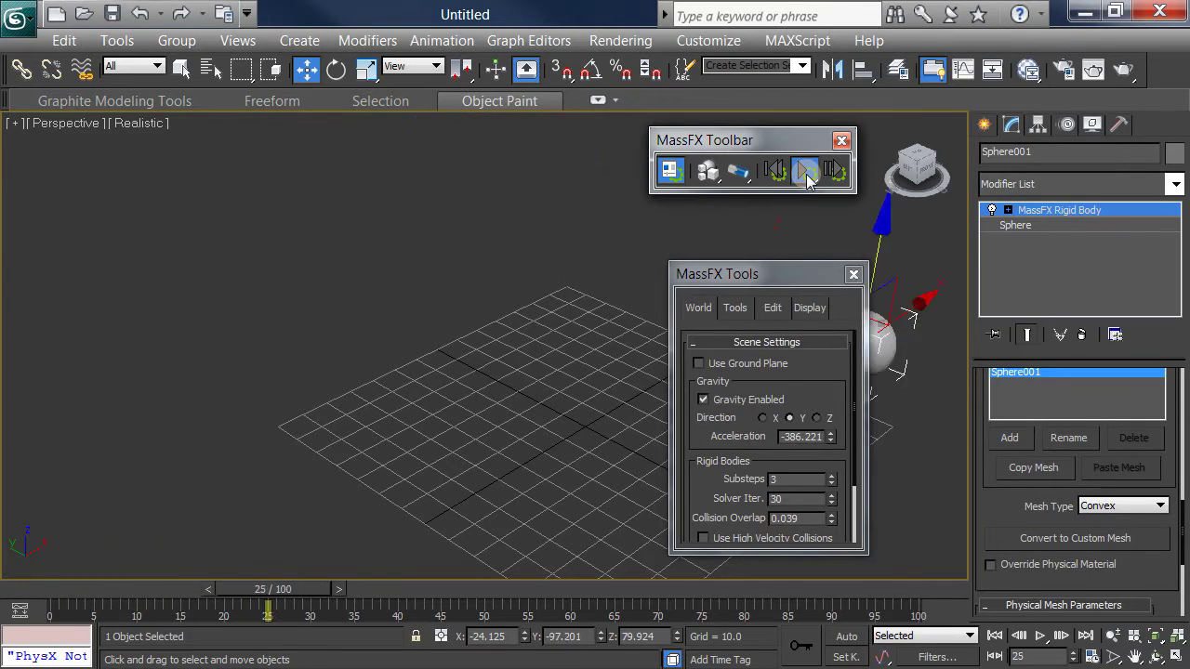
pyautogui.click(773, 171)
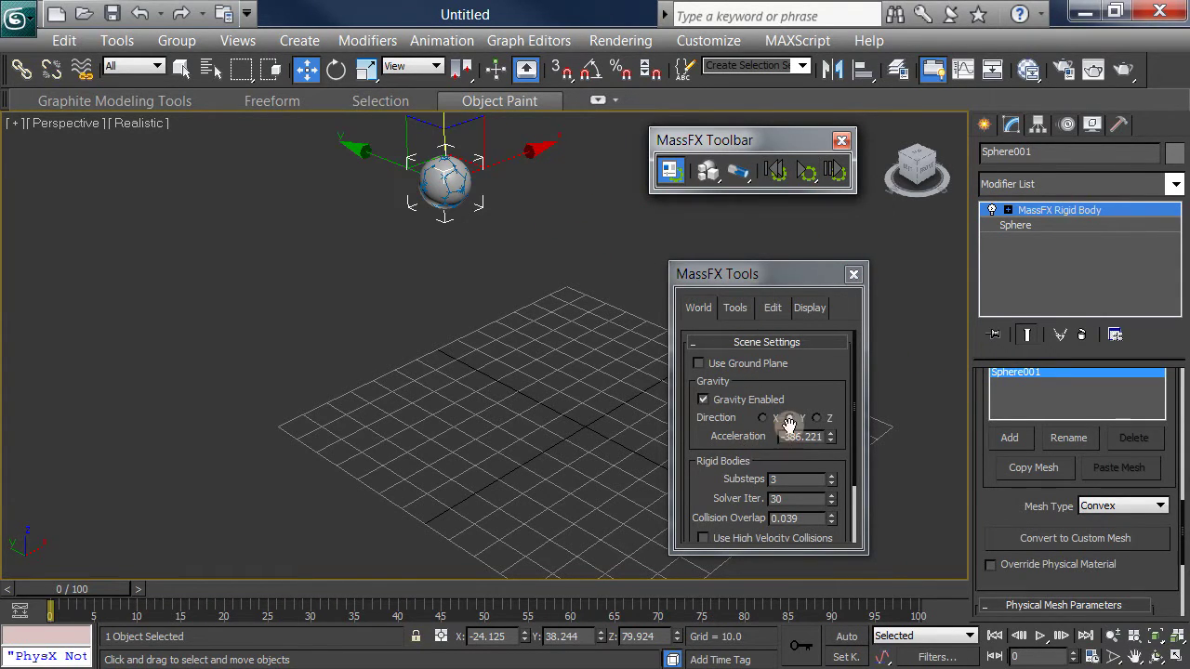
# - Set the gravity direction back to Z, rerun the simulation, and reset it
pyautogui.click(818, 420)
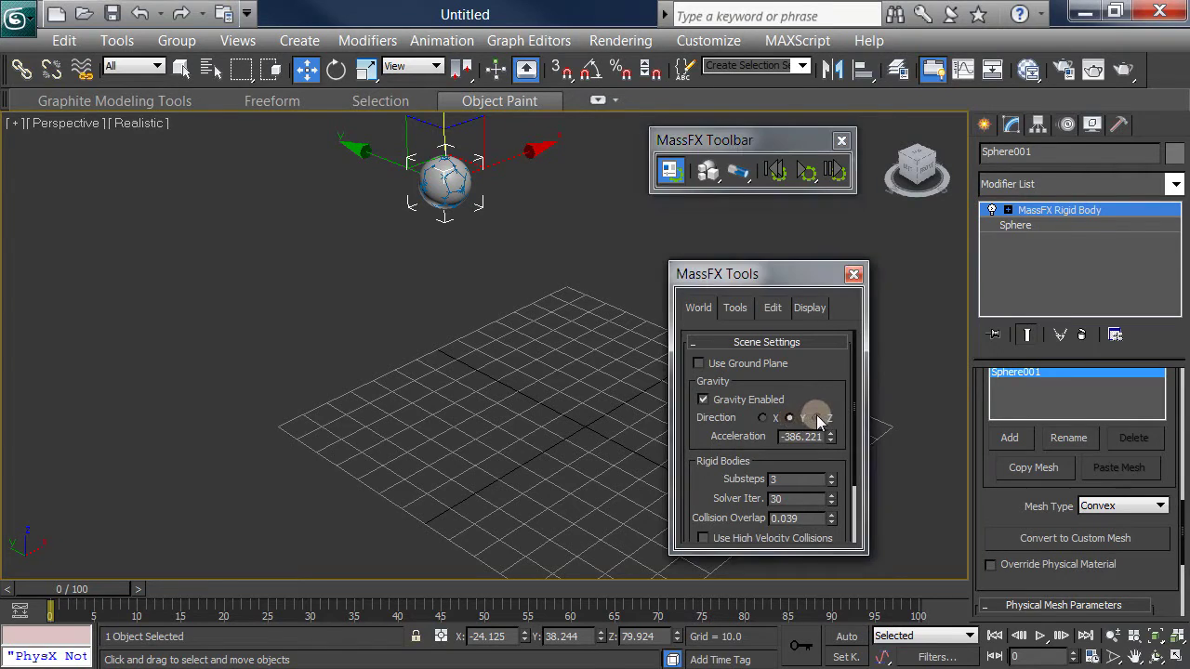
pyautogui.click(807, 179)
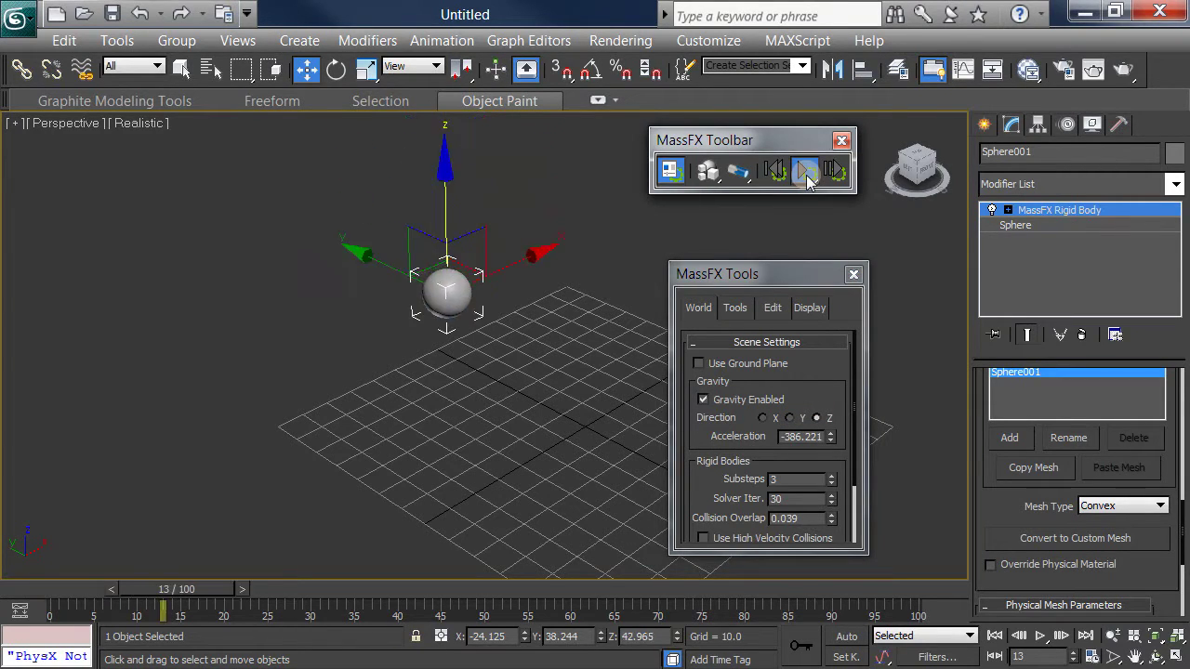
pyautogui.click(771, 172)
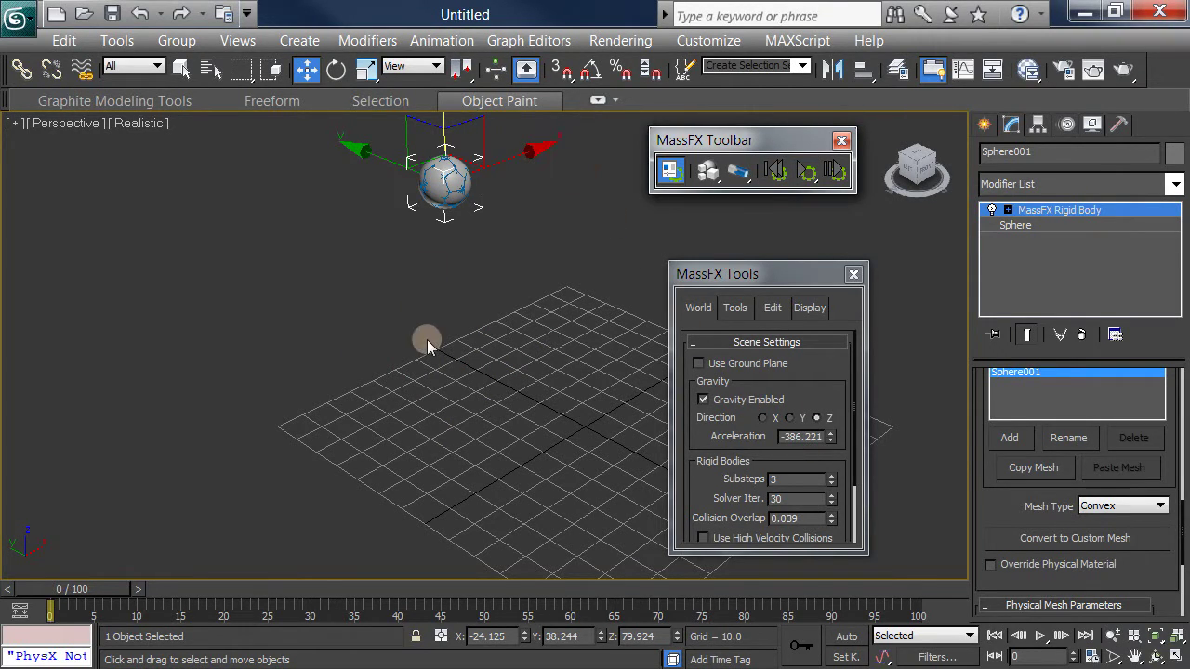
# - Create a plane about 487 long and 484 wide beneath the sphere, and test the simulation with it
pyautogui.click(987, 126)
pyautogui.click(1142, 351)
pyautogui.moveTo(121, 294); pyautogui.dragTo(1086, 375)
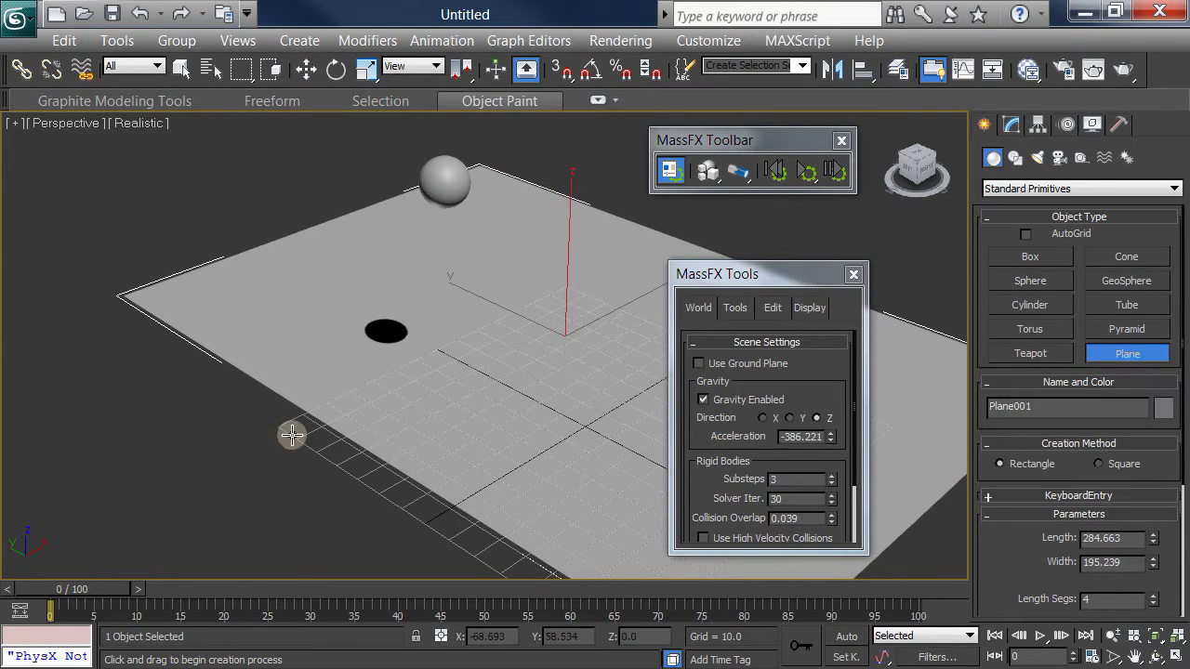
pyautogui.moveTo(1153, 531); pyautogui.dragTo(1156, 474)
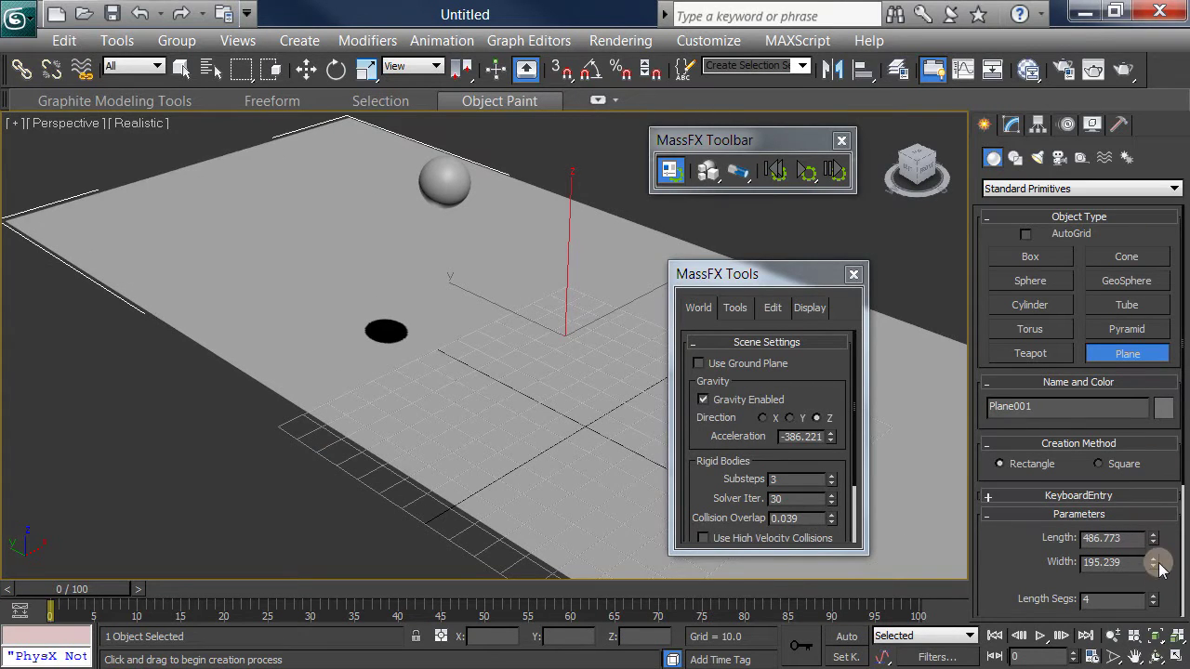
pyautogui.moveTo(1154, 563); pyautogui.dragTo(1171, 412)
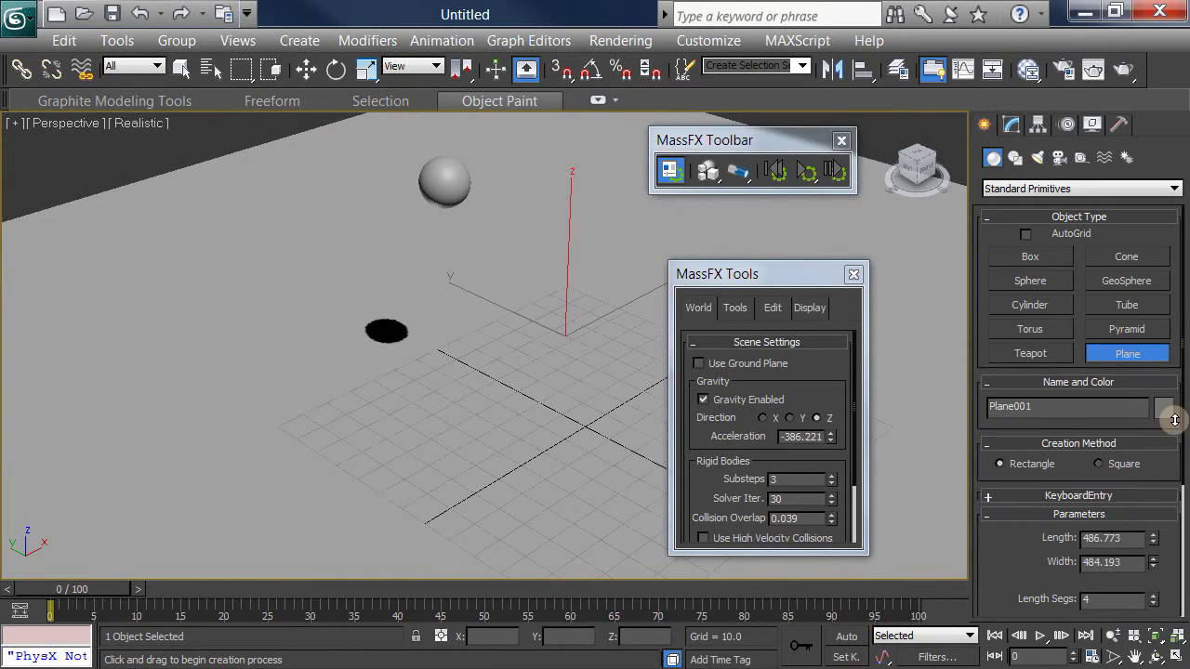
pyautogui.click(806, 171)
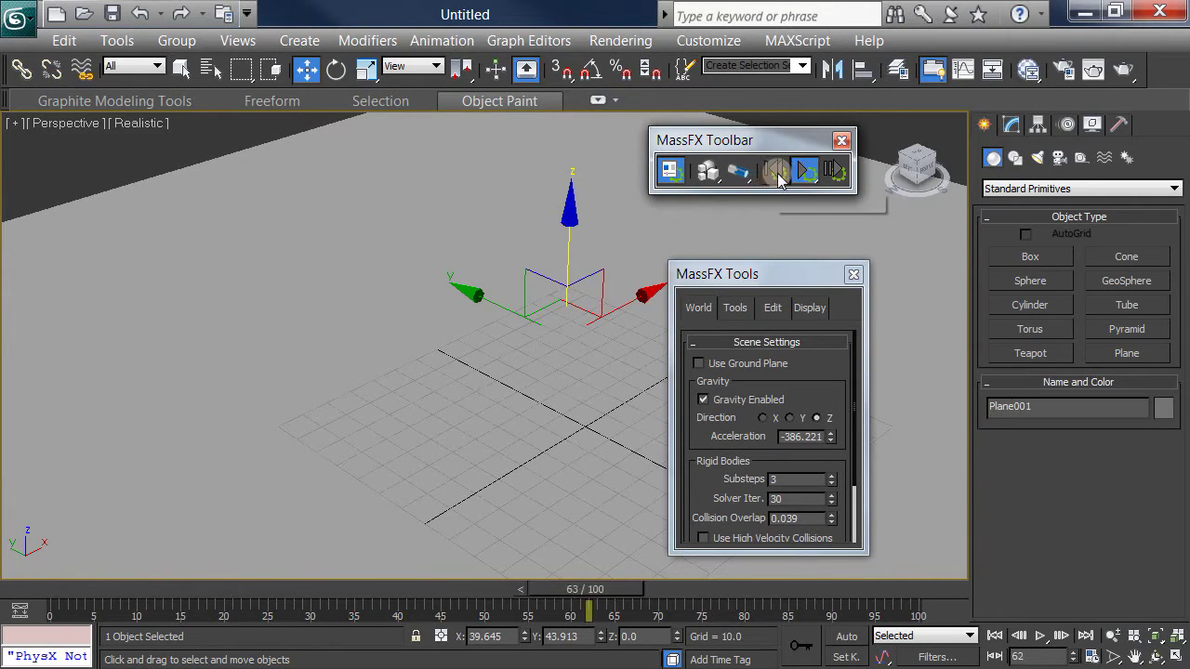
pyautogui.click(776, 171)
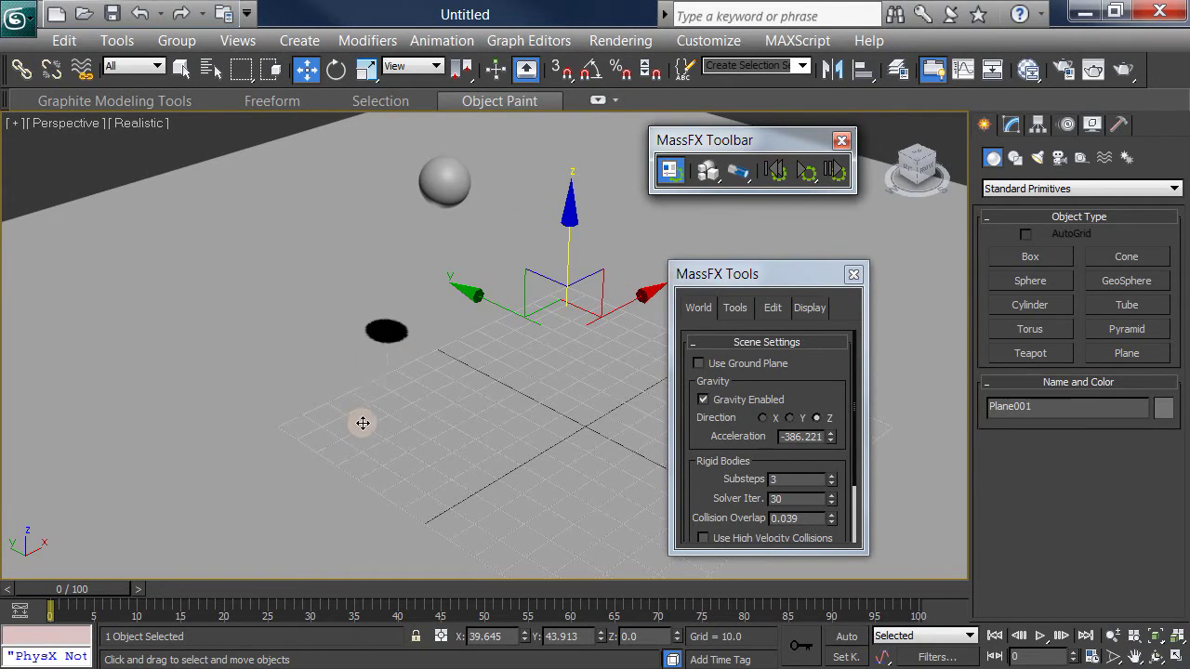
# - Set the plane as a static rigid body and simulate the sphere's fall onto it
pyautogui.click(713, 183)
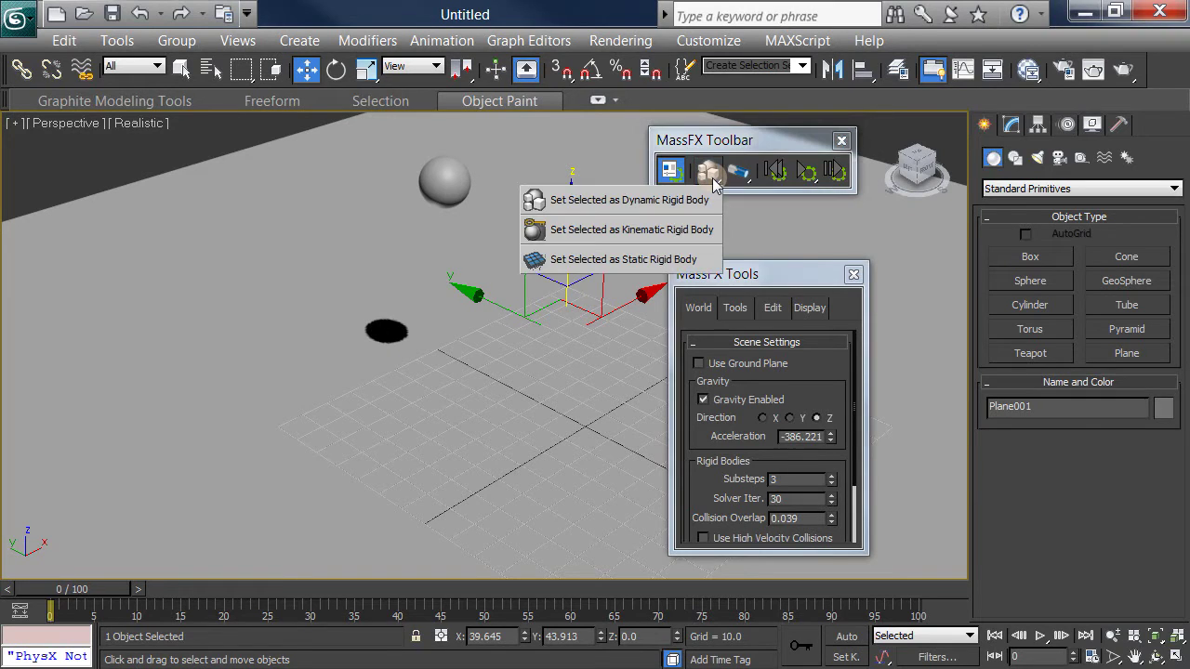
pyautogui.click(689, 261)
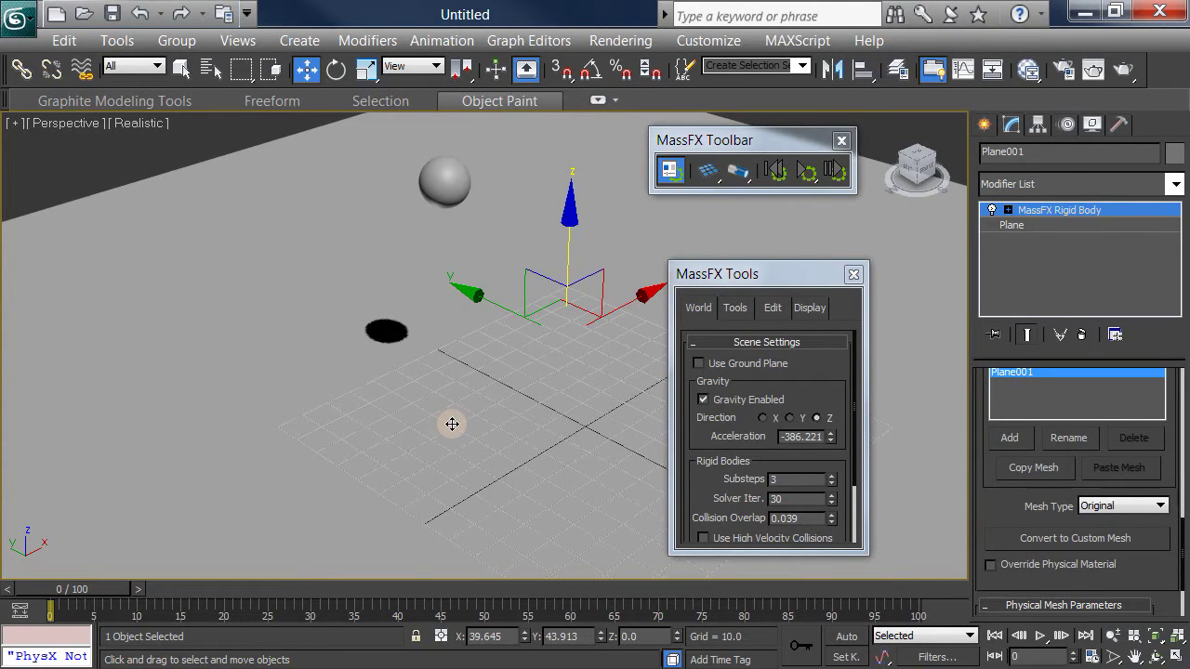
pyautogui.click(807, 176)
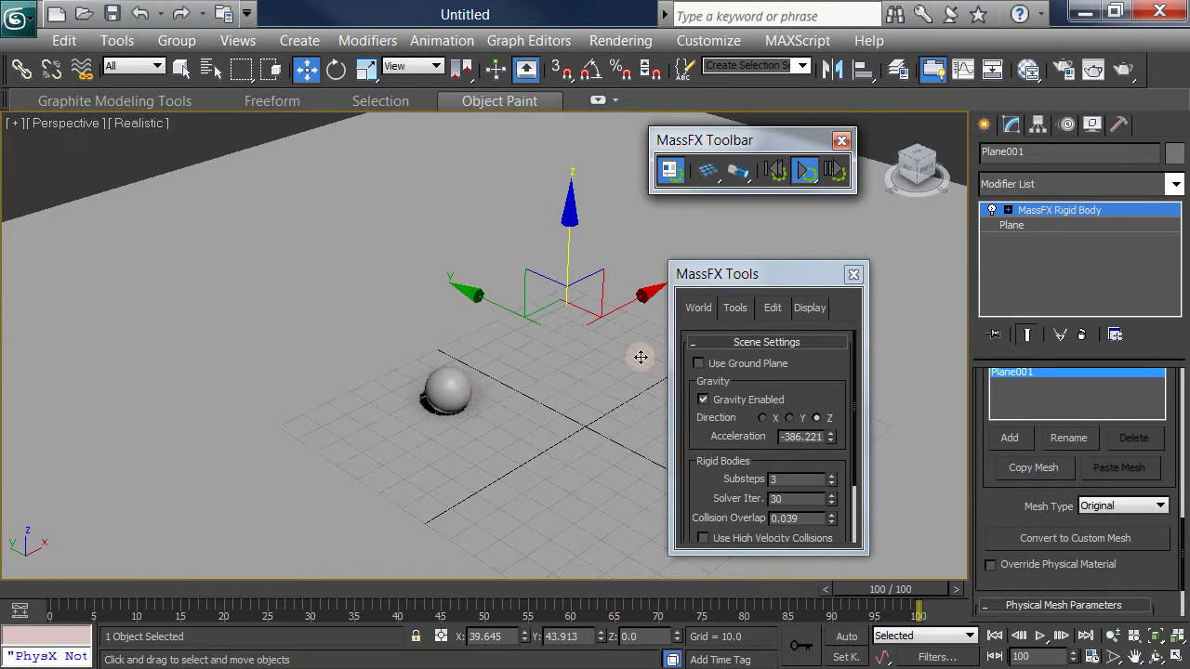
# - Assign the Steel physical material preset to the plane's MassFX rigid body
pyautogui.scroll(-3, 983, 516)
pyautogui.scroll(8, 1011, 364)
pyautogui.moveTo(986, 478); pyautogui.dragTo(997, 522)
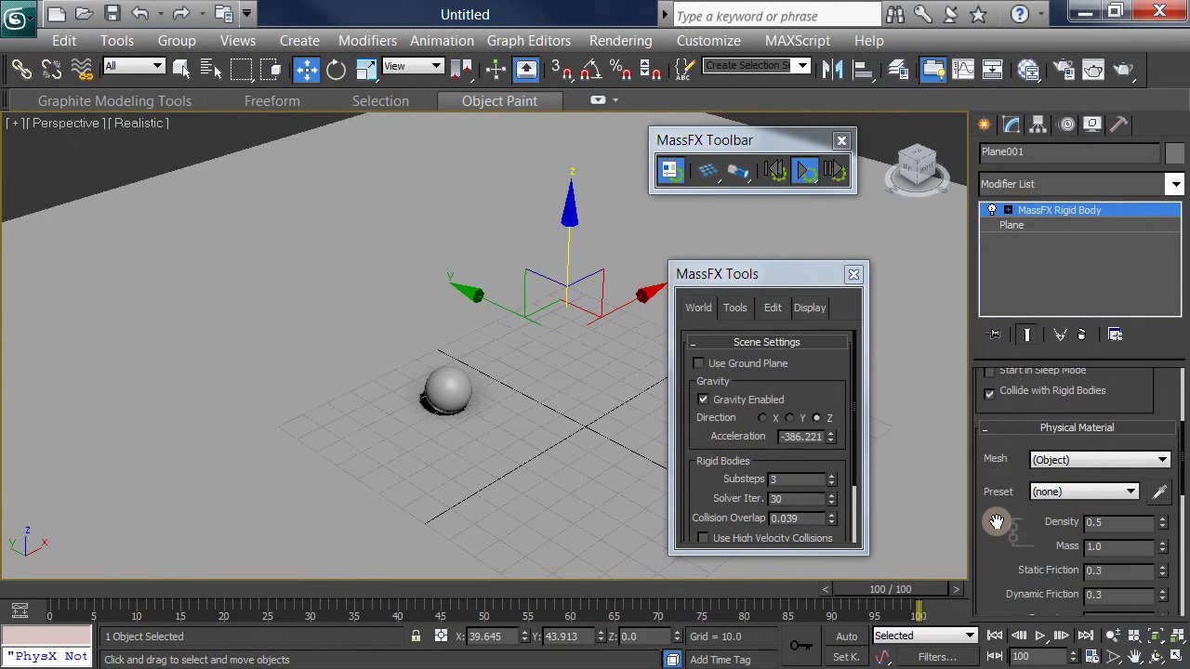
pyautogui.click(1127, 493)
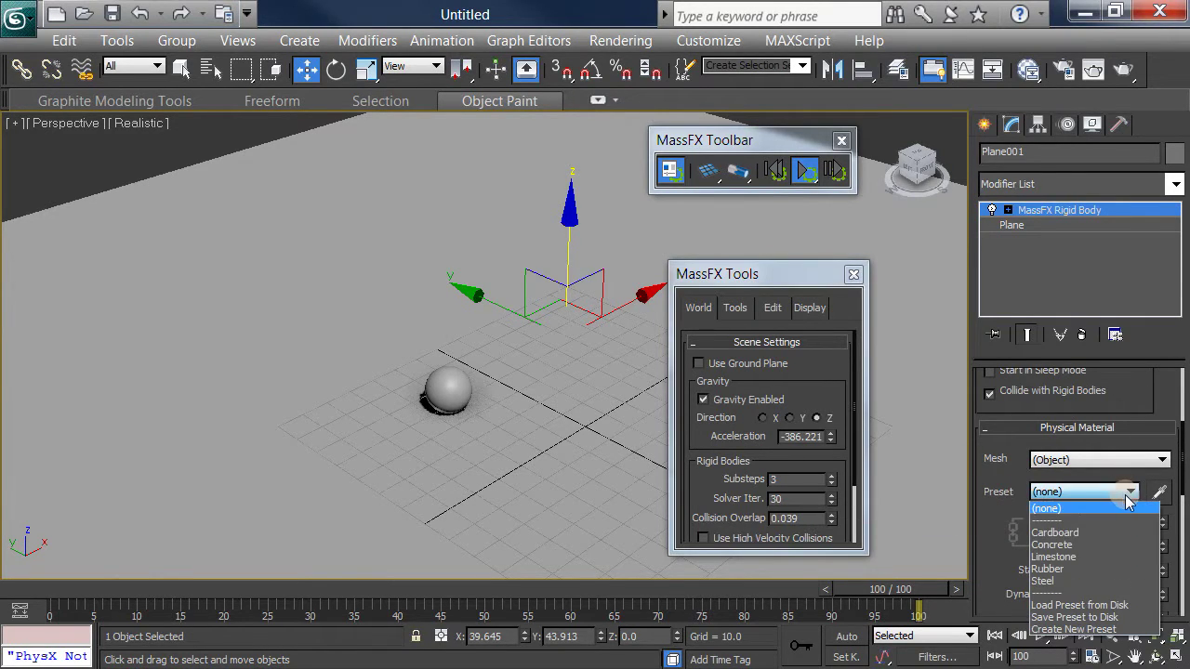
pyautogui.click(1097, 581)
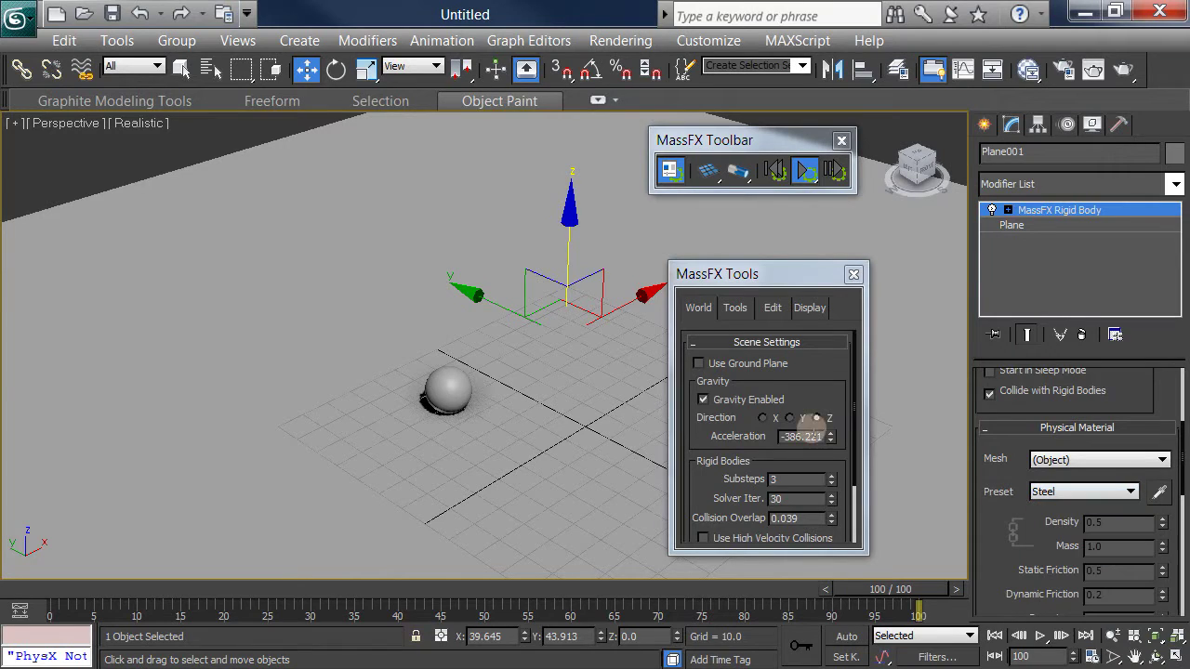
# - Assign the Steel physical material preset to the sphere, rerun the simulation, and reset it
pyautogui.click(468, 402)
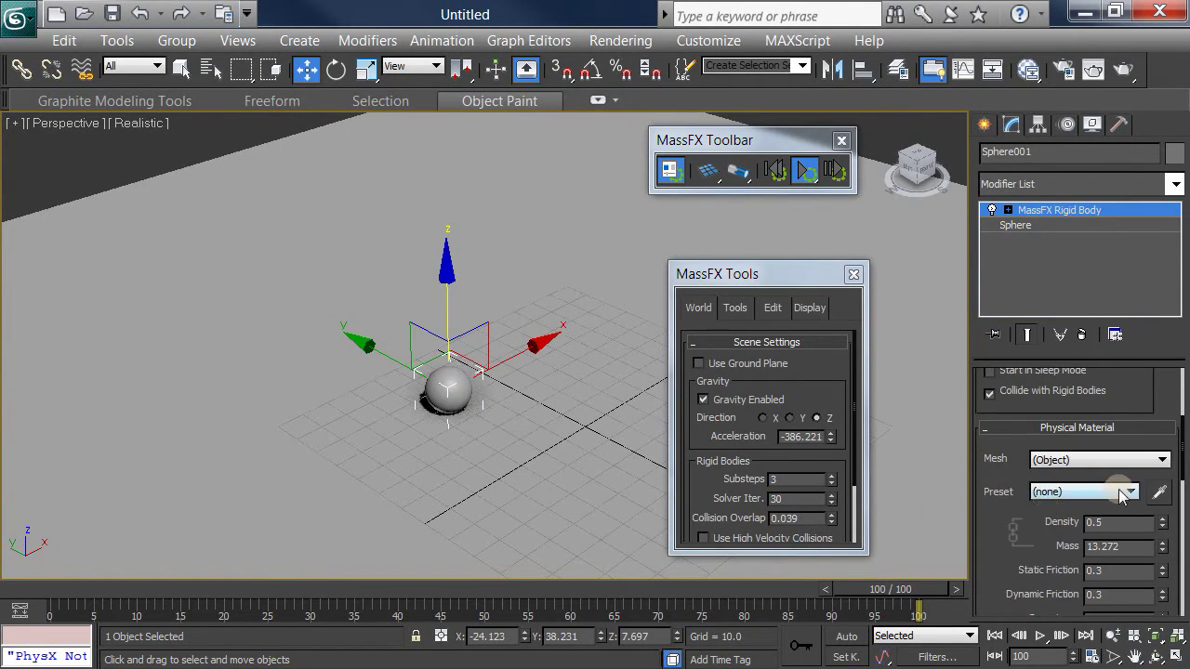
pyautogui.click(1122, 493)
pyautogui.click(1076, 584)
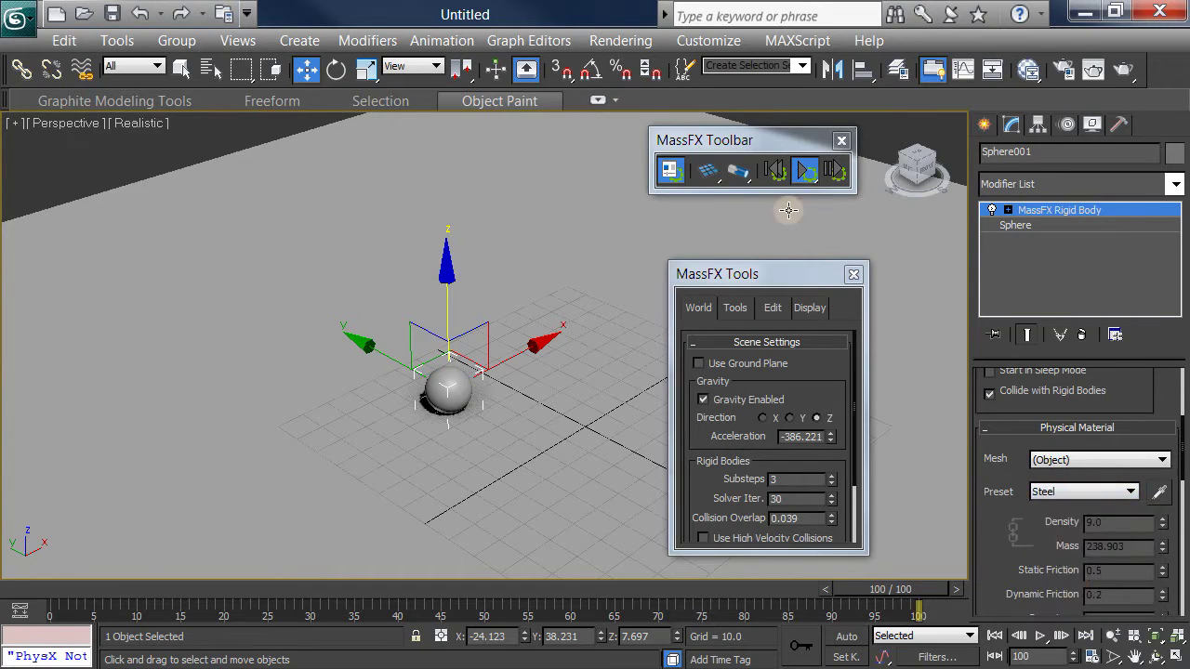
pyautogui.click(805, 171)
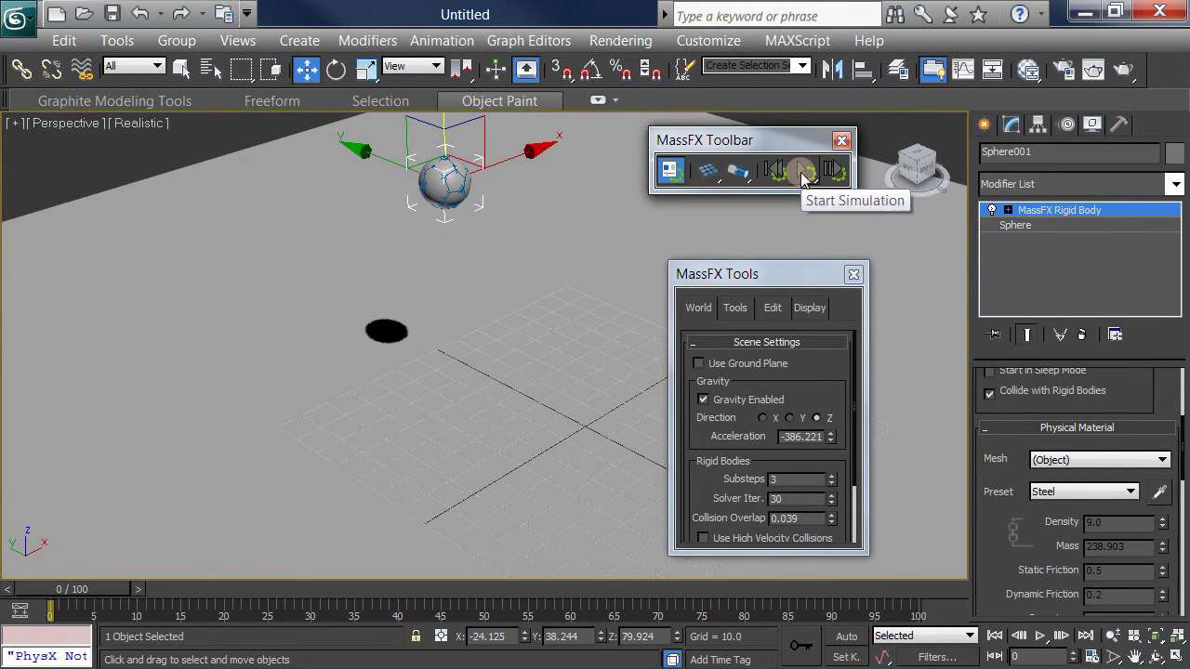
pyautogui.click(805, 172)
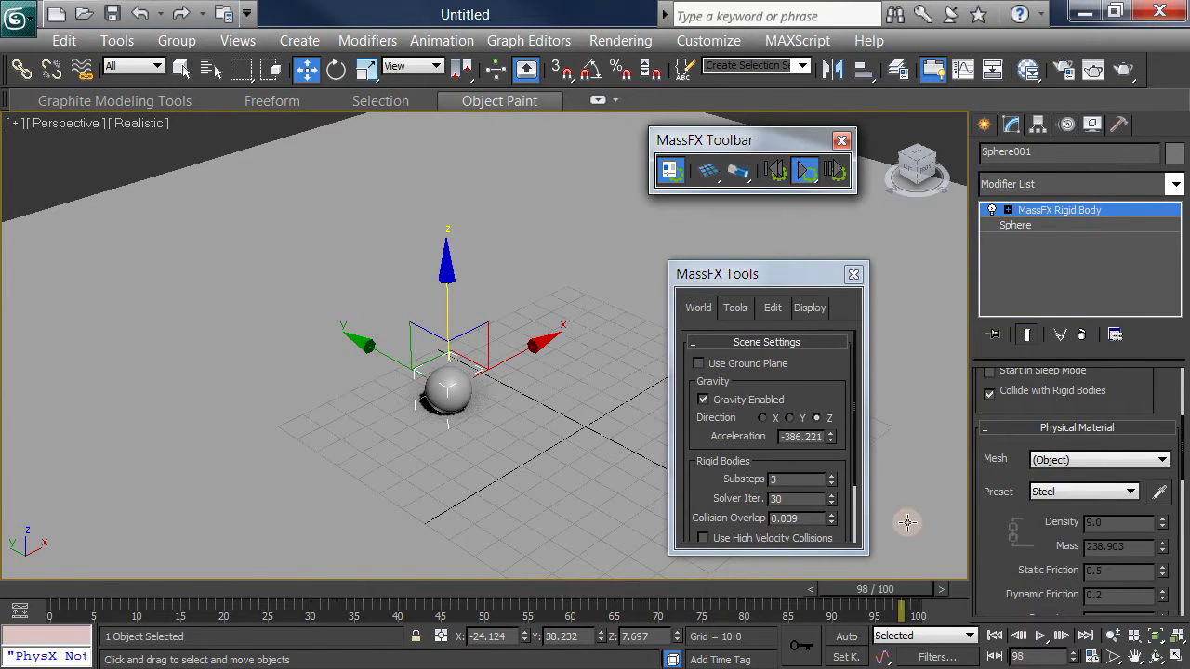
pyautogui.click(775, 172)
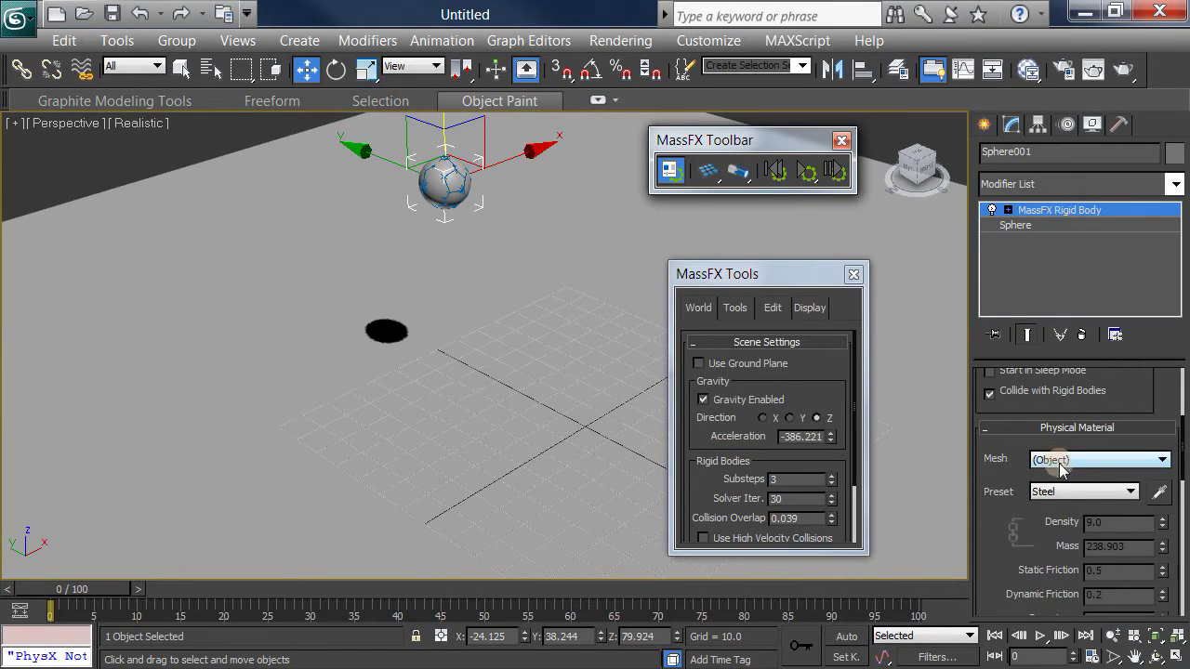
# - Assign the Rubber physical material preset to both the sphere and the plane, and simulate the sphere's fall
pyautogui.click(1057, 493)
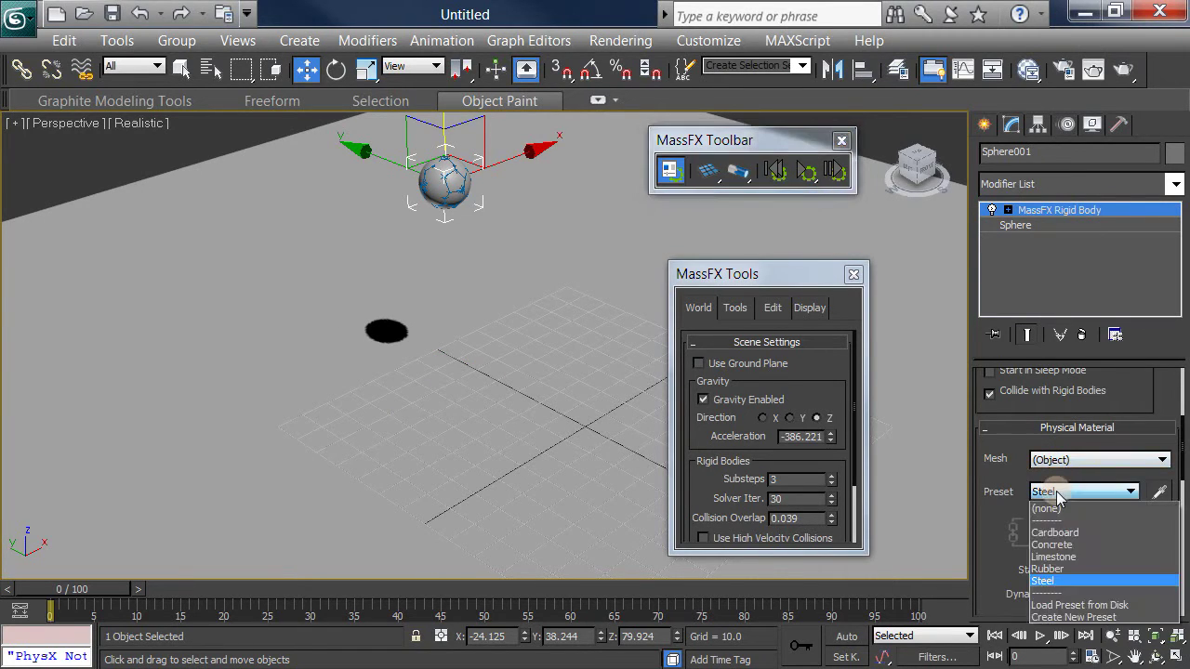
pyautogui.click(1056, 570)
pyautogui.click(547, 413)
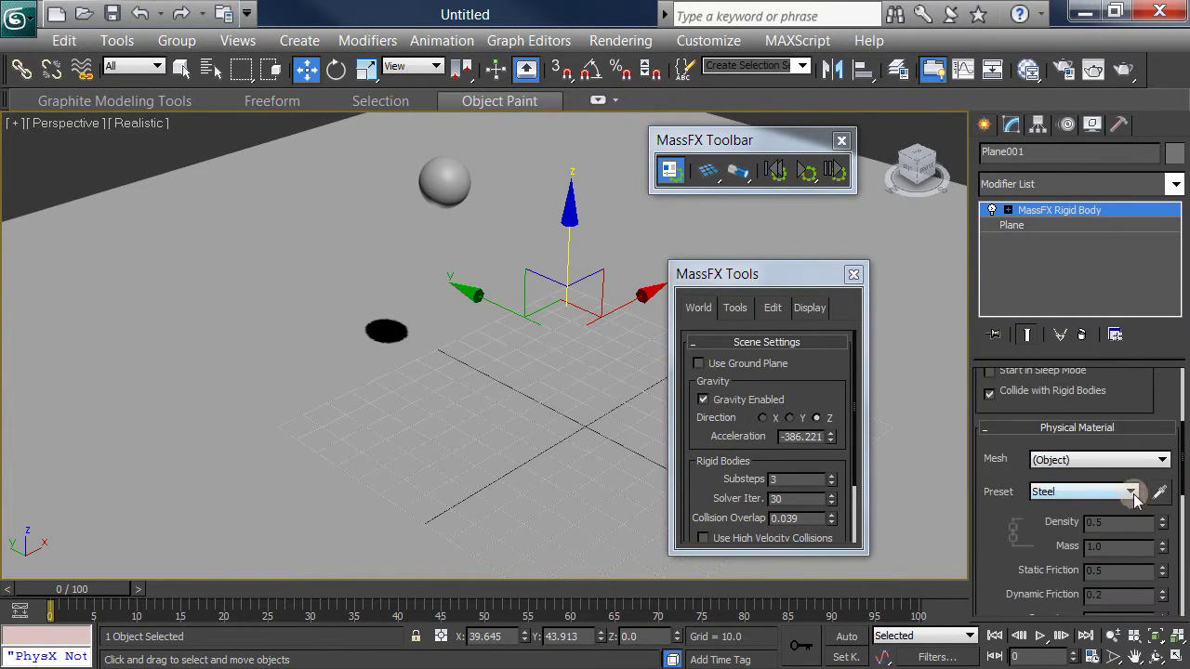
pyautogui.click(1132, 495)
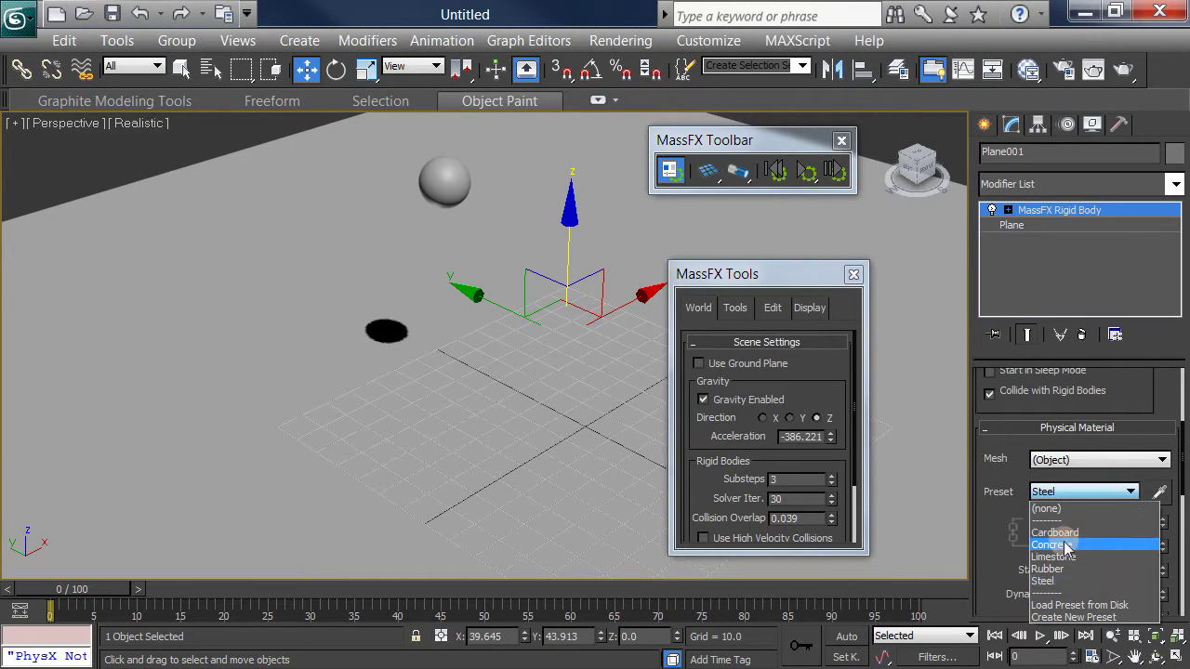
pyautogui.click(1048, 569)
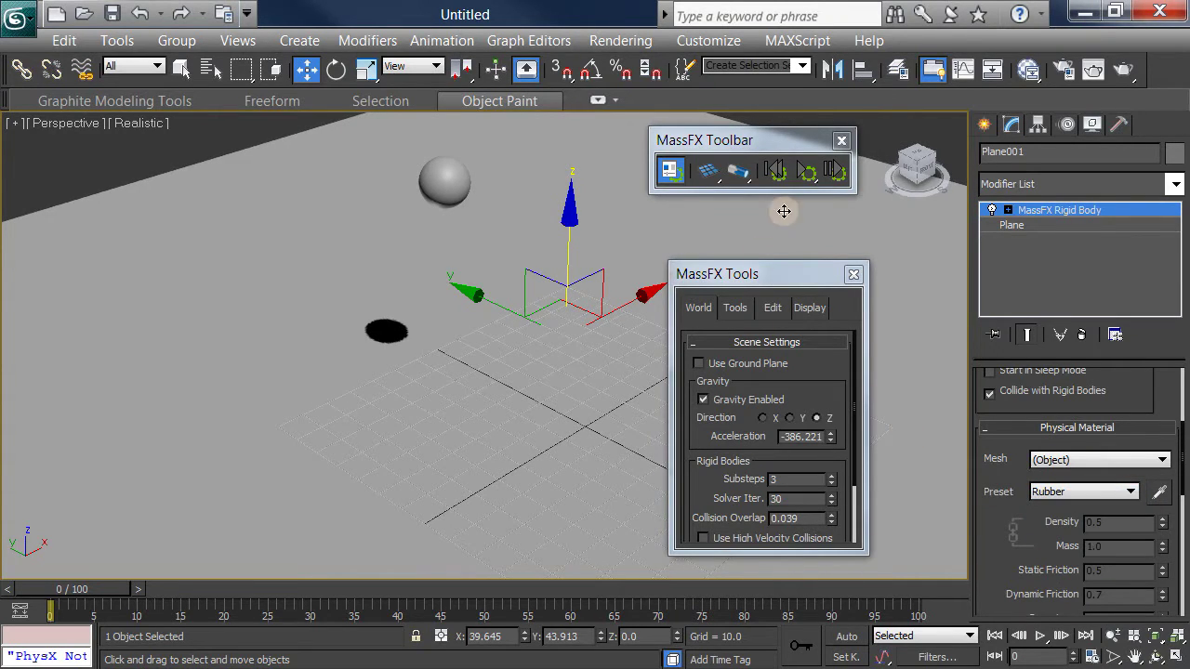
pyautogui.click(806, 173)
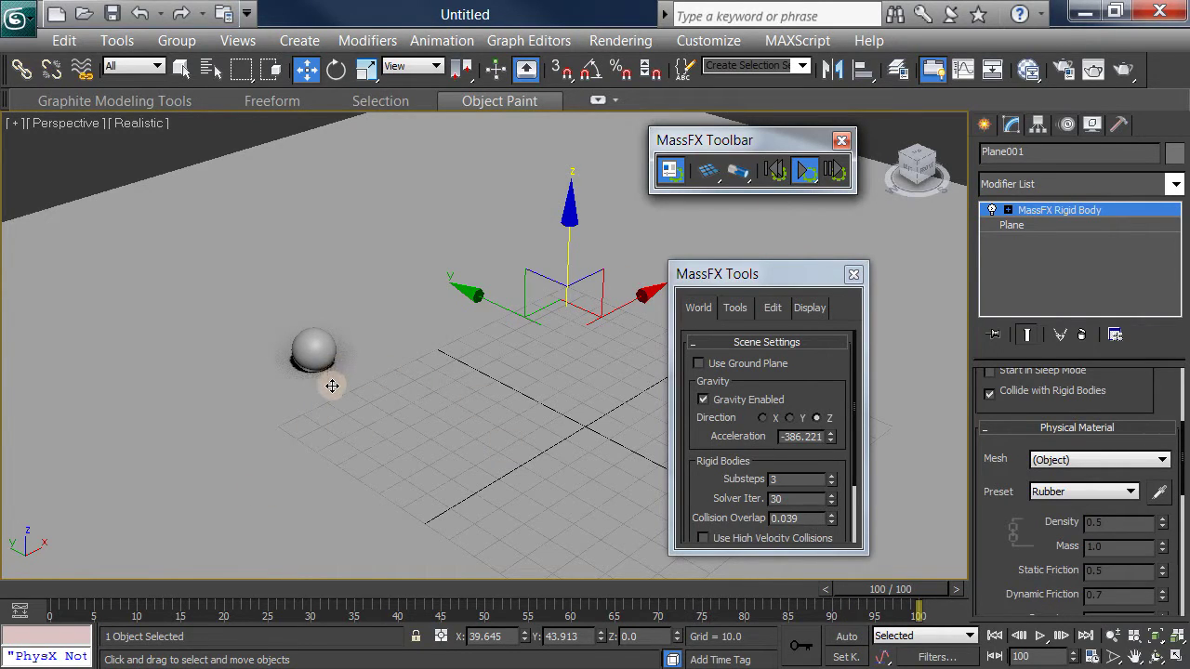
# - Inspect the settled sphere up close with edged faces shown temporarily, and reset the simulation
pyautogui.press('F4')
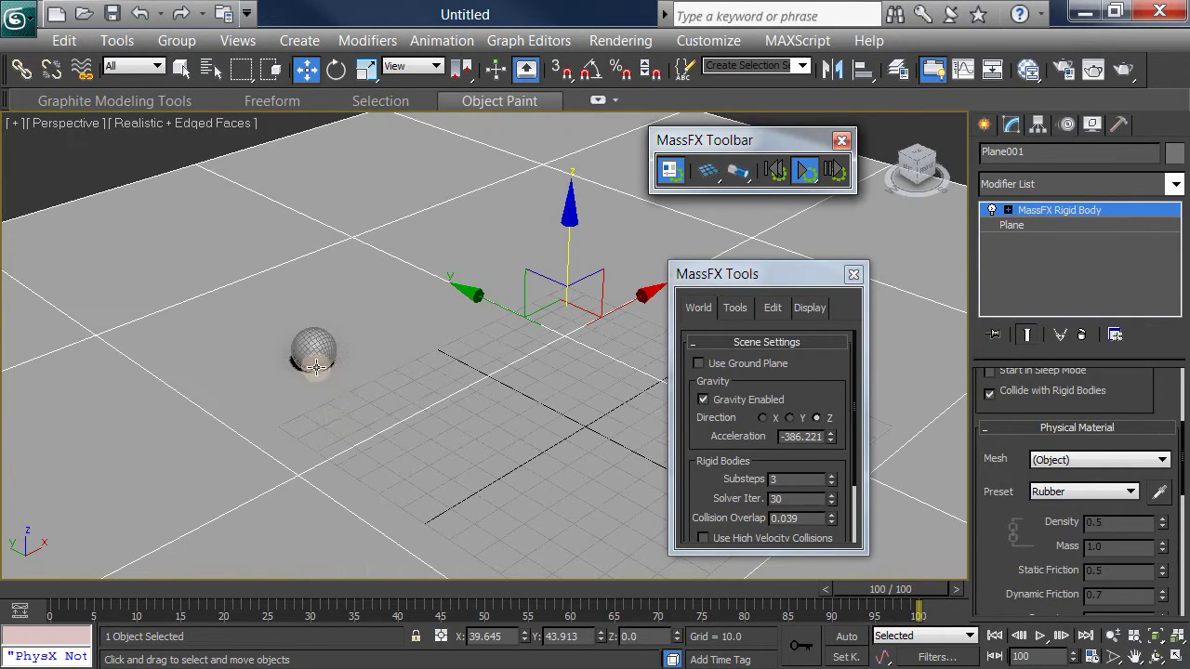
pyautogui.scroll(2, 334, 371)
pyautogui.keyDown('alt'); pyautogui.moveTo(332, 369); pyautogui.dragTo(472, 390, button='middle'); pyautogui.keyUp('alt')
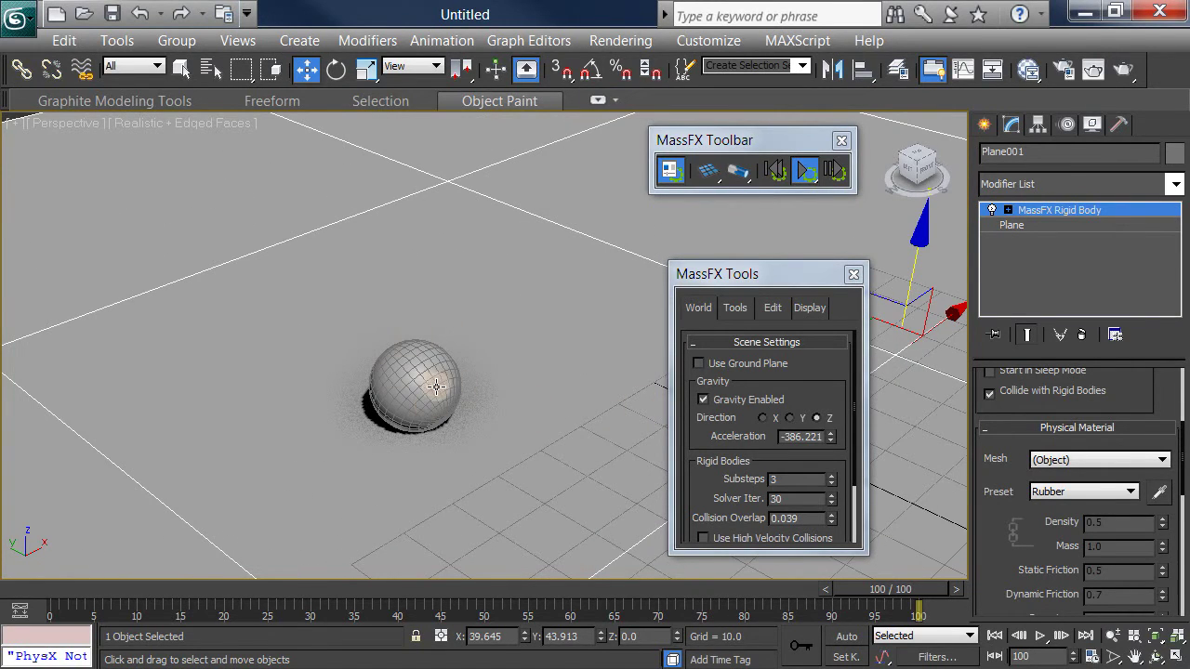
pyautogui.press('F4')
pyautogui.click(422, 383)
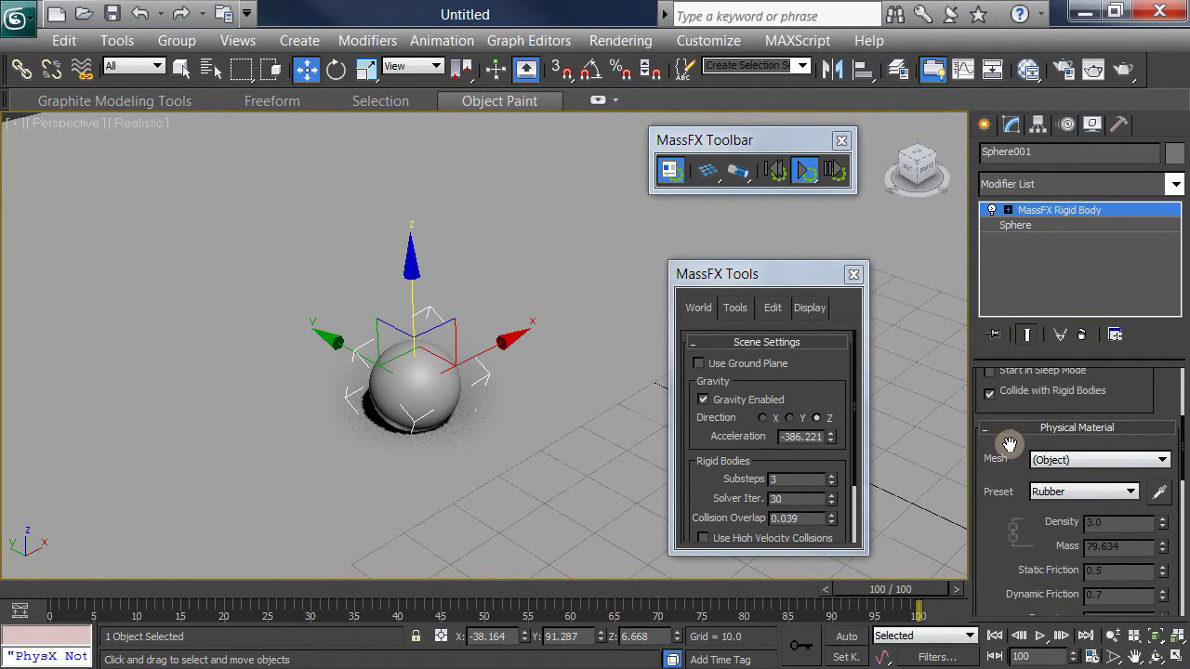
pyautogui.keyDown('alt'); pyautogui.moveTo(419, 456); pyautogui.dragTo(419, 456, button='middle'); pyautogui.keyUp('alt')
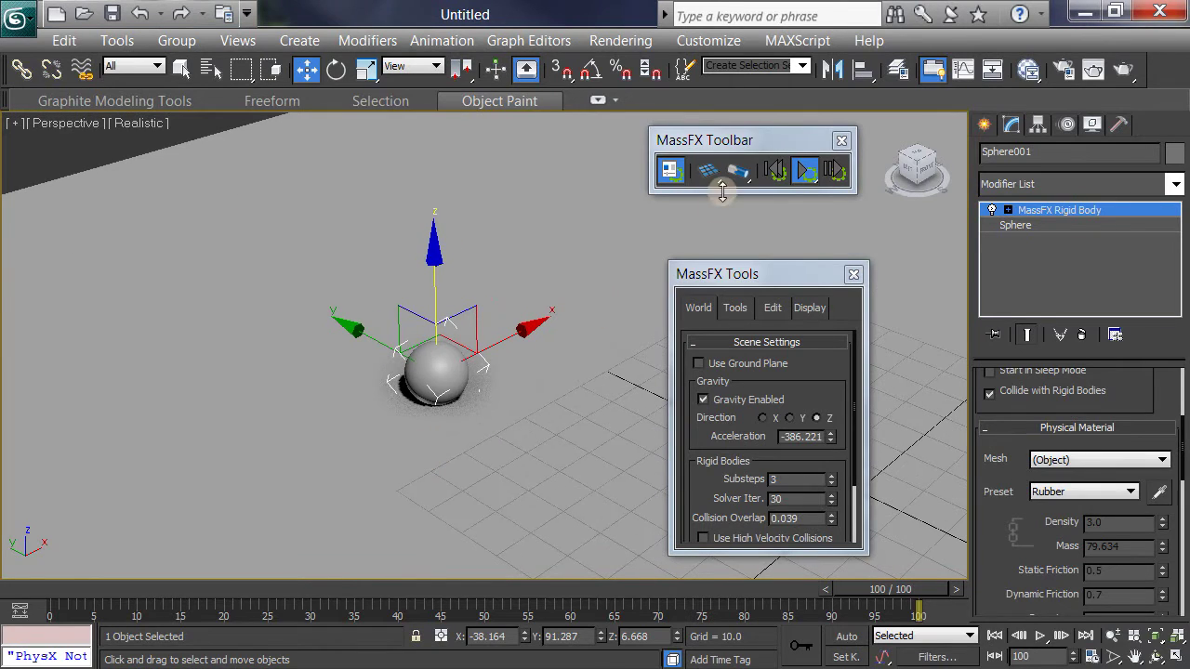
pyautogui.click(774, 171)
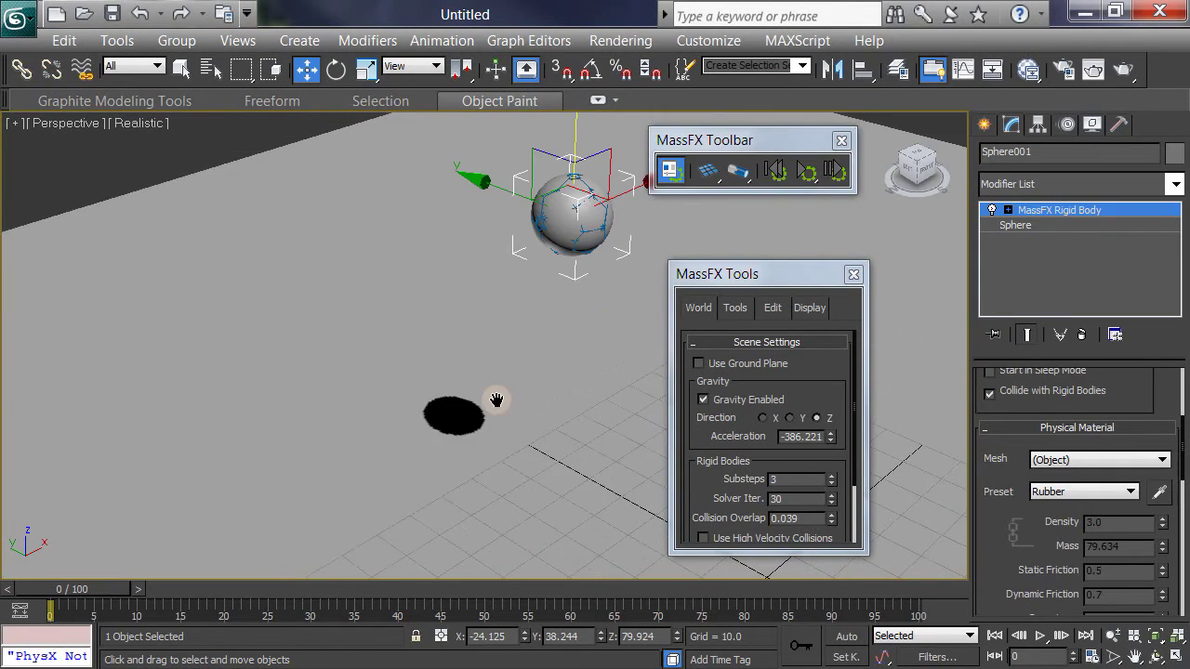
# - Try Box as the sphere's physical mesh type, and set the mesh type to Original
pyautogui.moveTo(496, 399); pyautogui.dragTo(446, 403, button='middle')
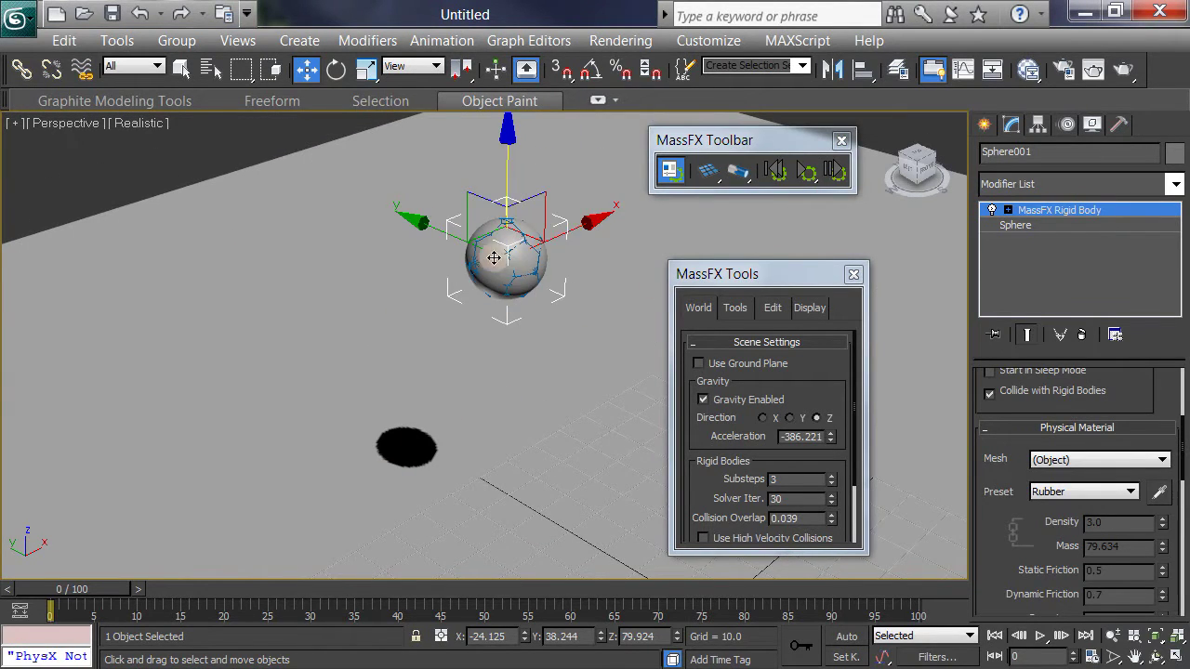
pyautogui.scroll(6, 528, 312)
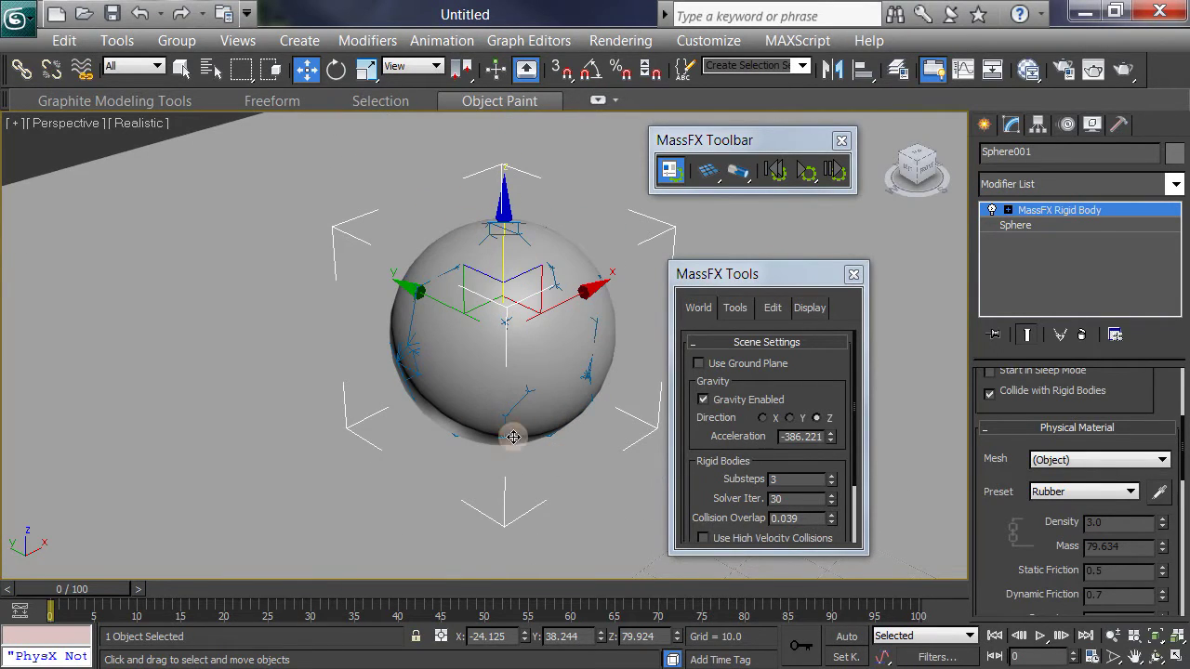
pyautogui.moveTo(1003, 518); pyautogui.dragTo(997, 272)
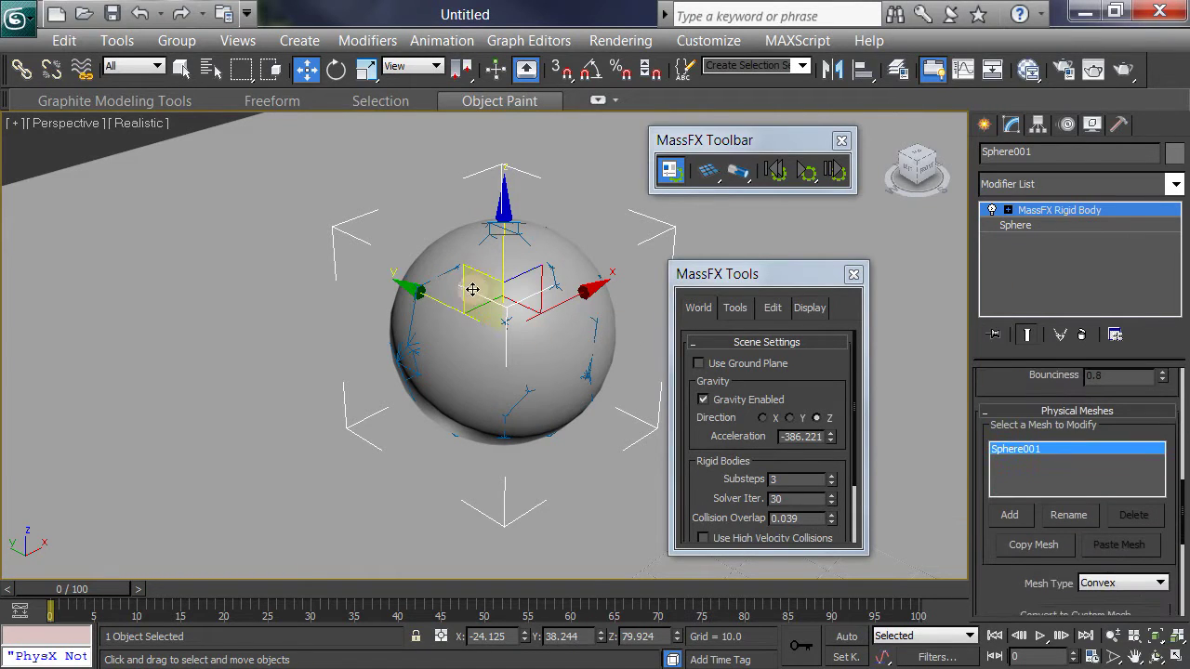
pyautogui.moveTo(1013, 585); pyautogui.dragTo(1007, 432)
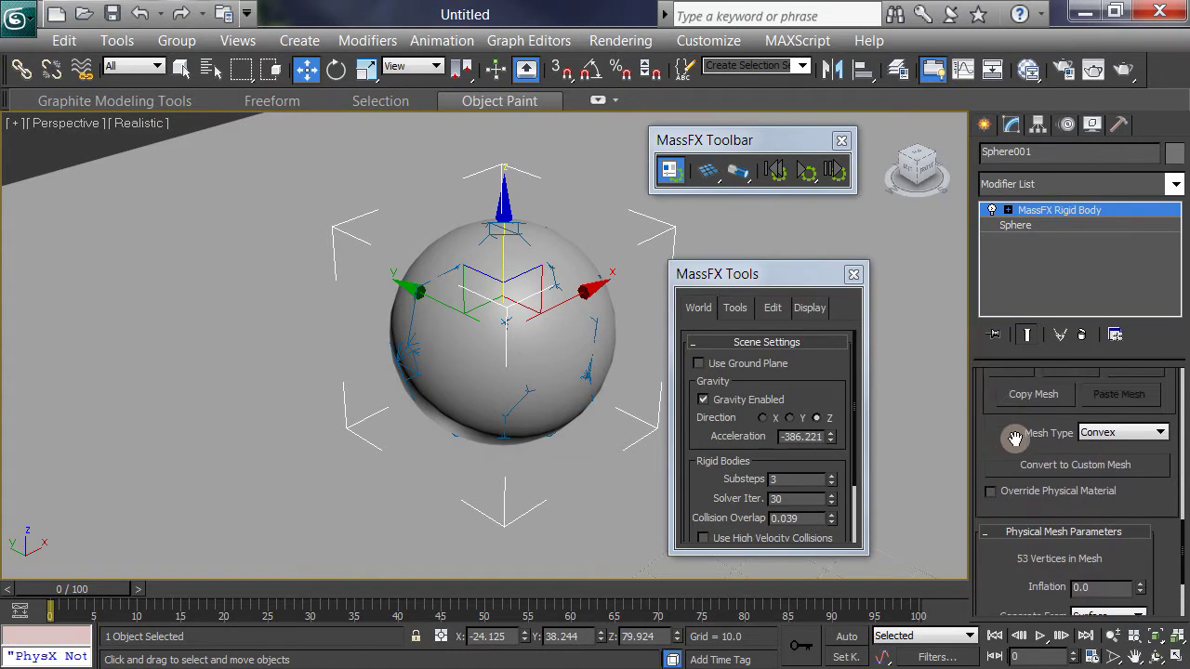
pyautogui.click(1159, 432)
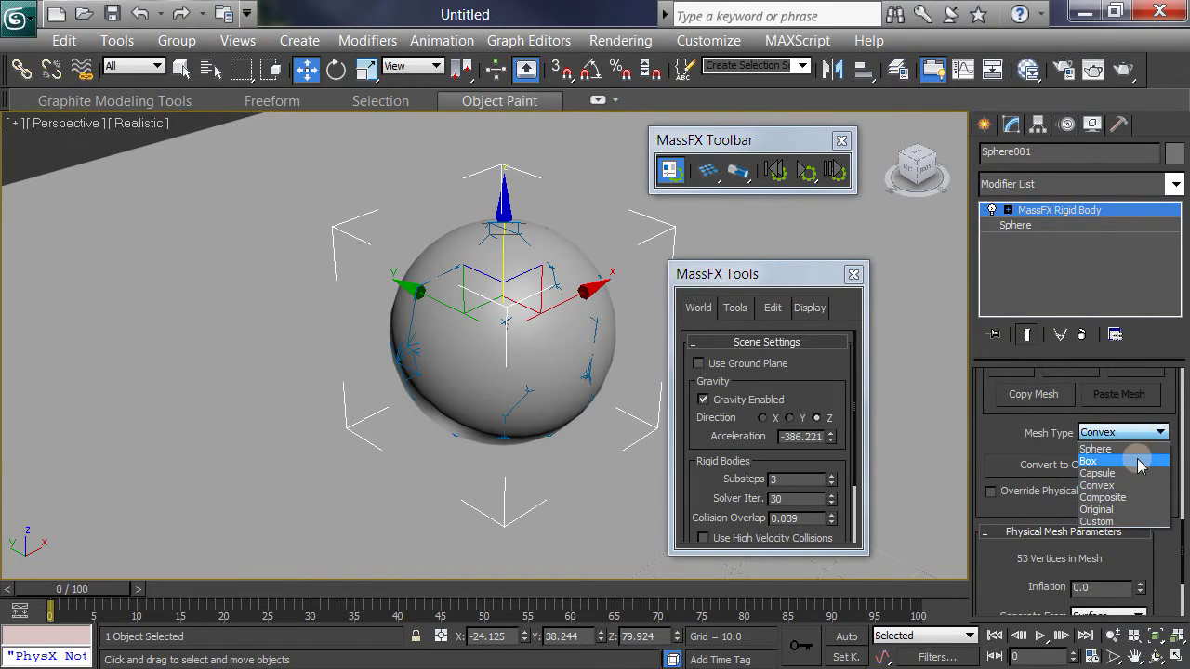
pyautogui.click(1140, 462)
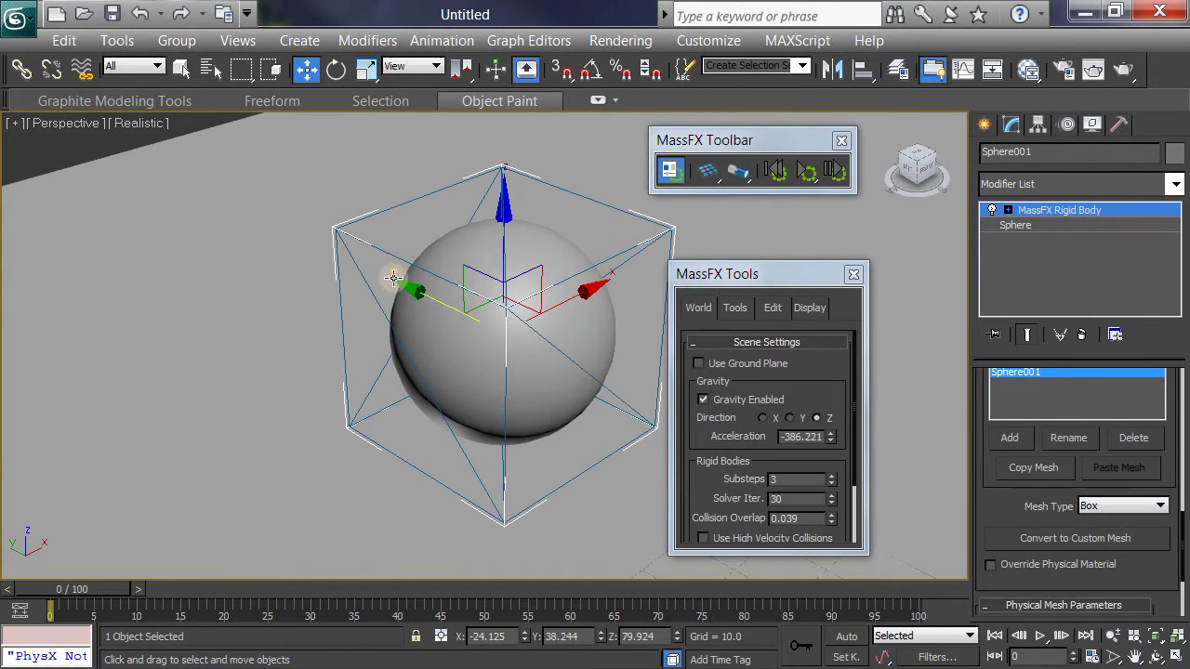
pyautogui.click(1160, 507)
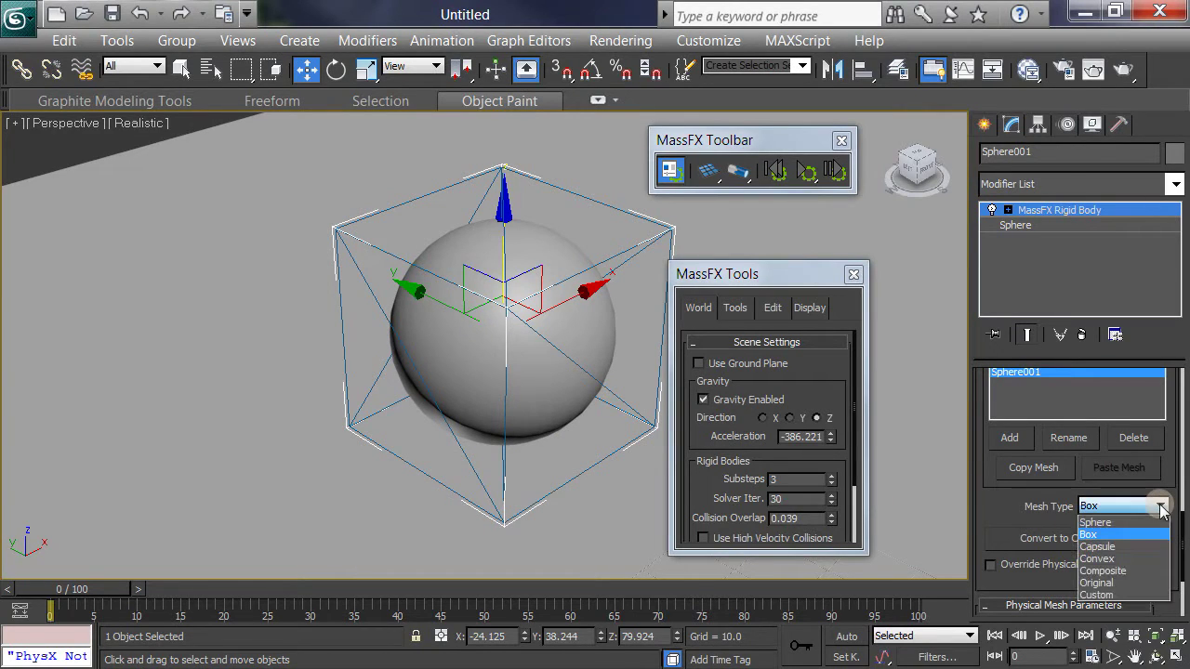
pyautogui.click(1149, 582)
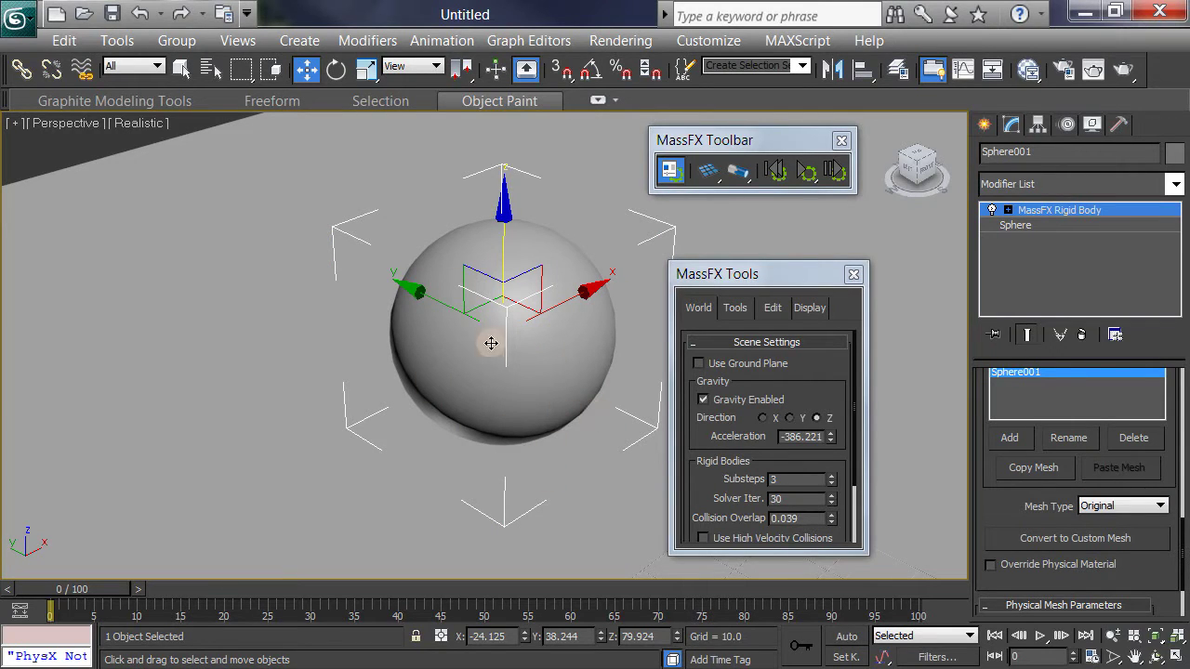
# - Simulate the sphere's fall with its Original physical mesh, and reset the simulation
pyautogui.scroll(-6, 576, 456)
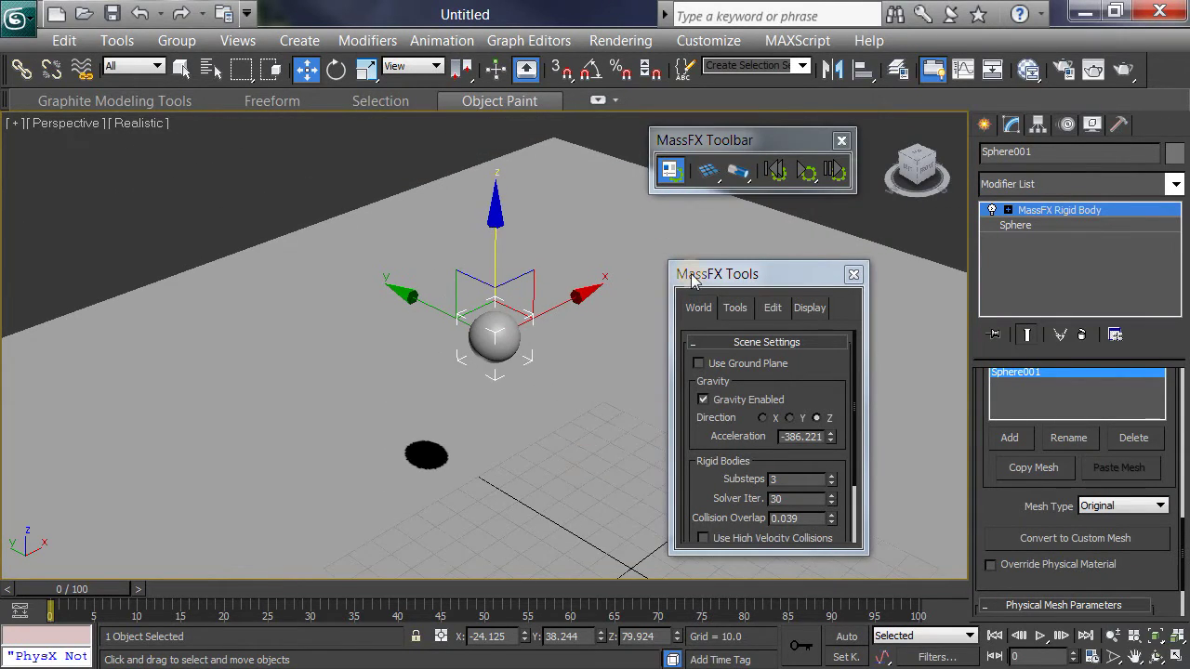
pyautogui.click(804, 170)
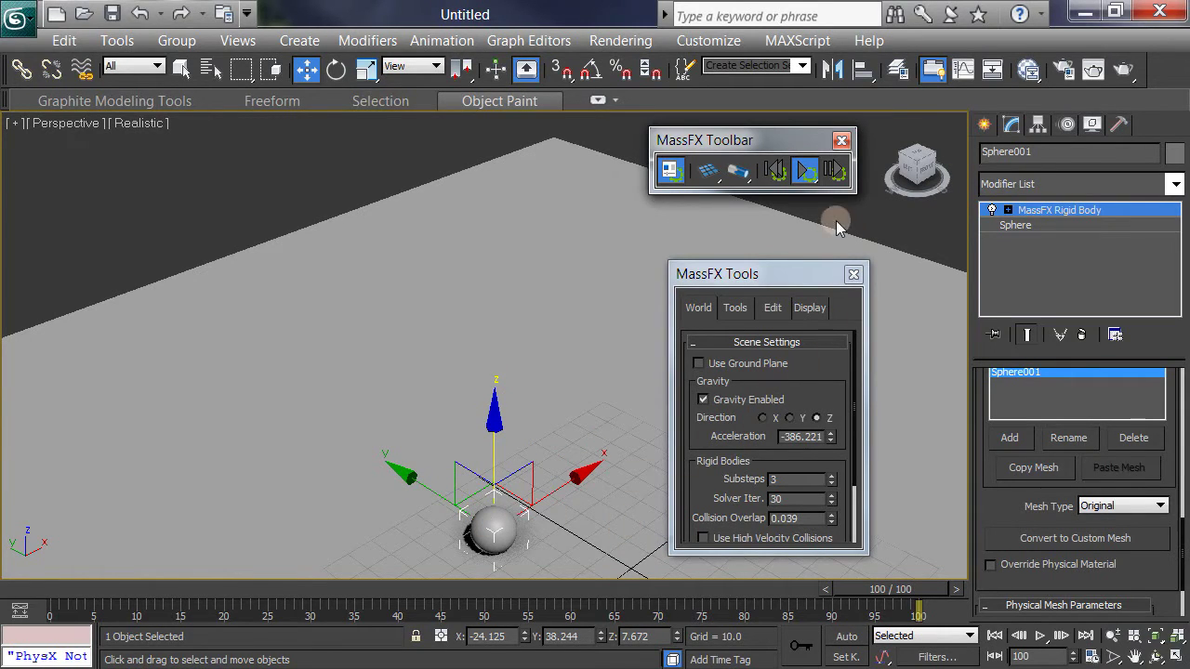
pyautogui.click(775, 170)
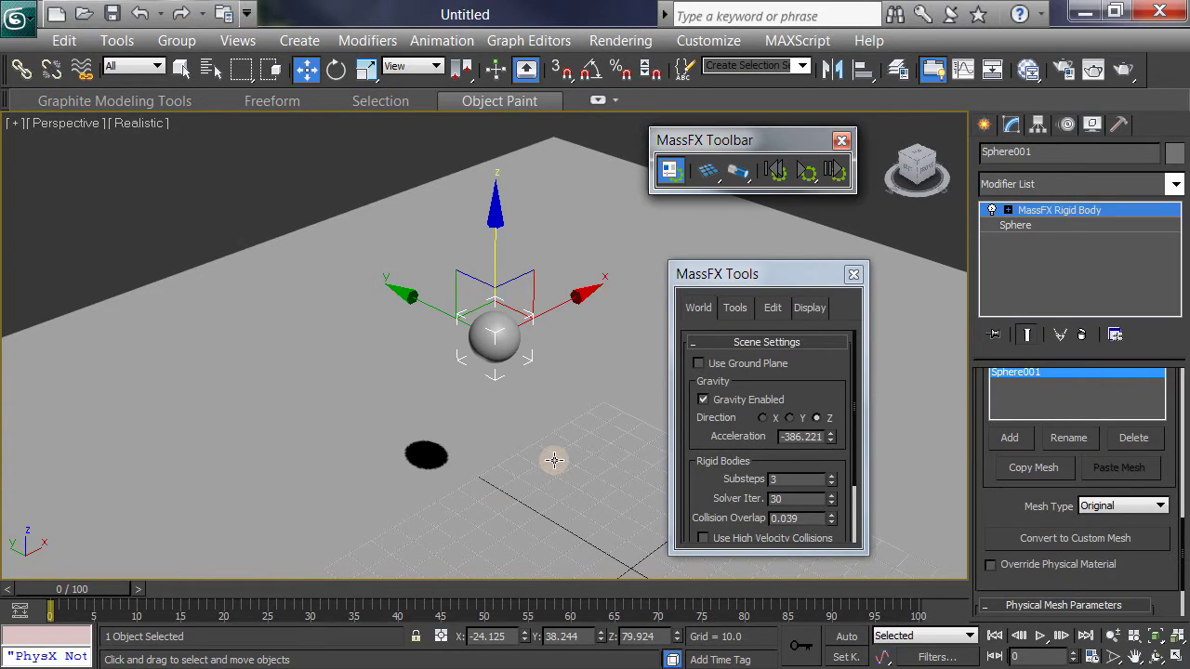
pyautogui.moveTo(552, 457); pyautogui.dragTo(549, 404, button='middle')
pyautogui.scroll(-3, 550, 404)
pyautogui.scroll(2, 554, 398)
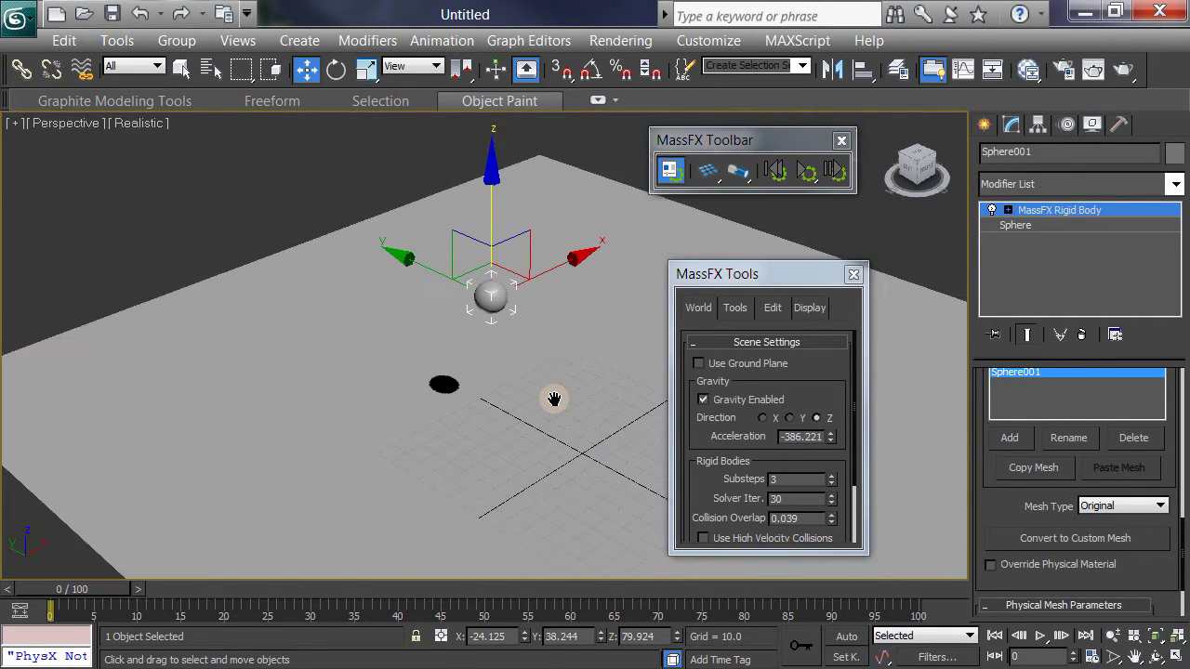
pyautogui.scroll(1, 554, 399)
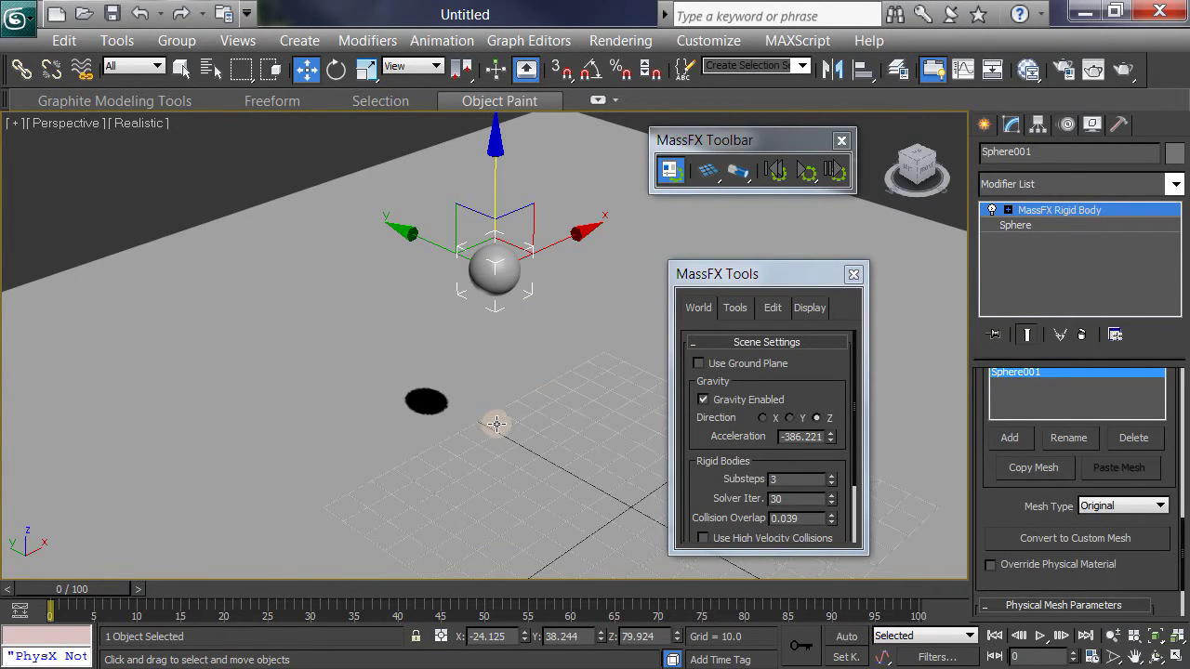
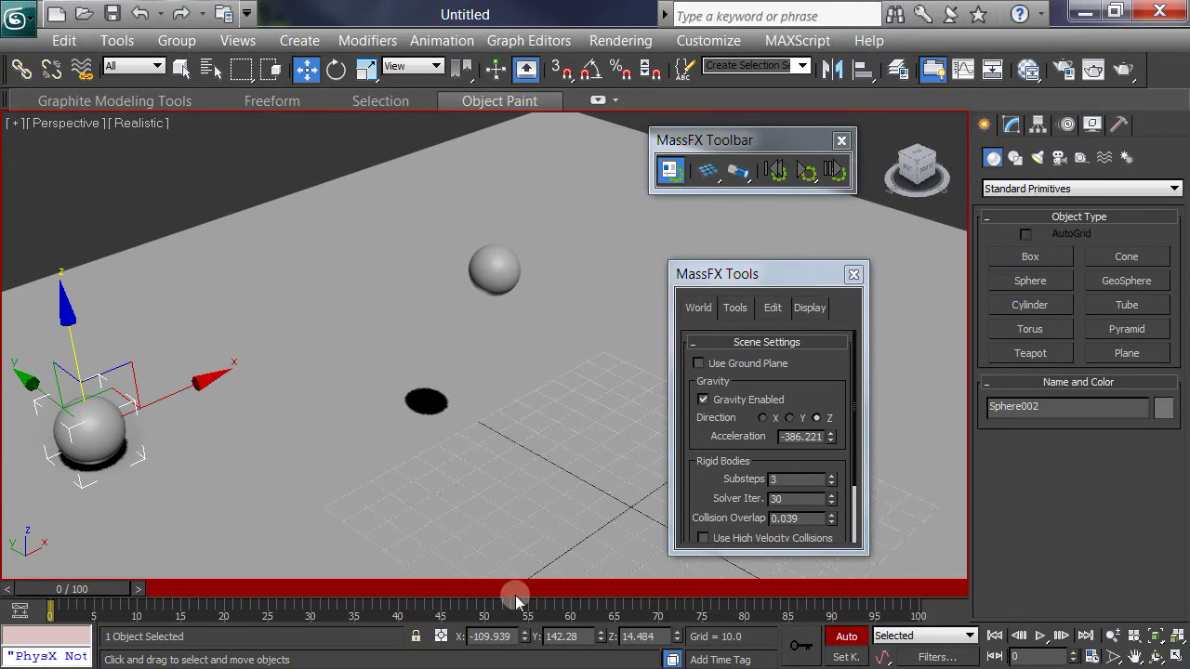
# - Adjust the second sphere's position at frame 0, and auto-key it at frame 8 beside the first sphere's shadow, about X -39.6, Y 95.7
pyautogui.moveTo(117, 393); pyautogui.dragTo(122, 404)
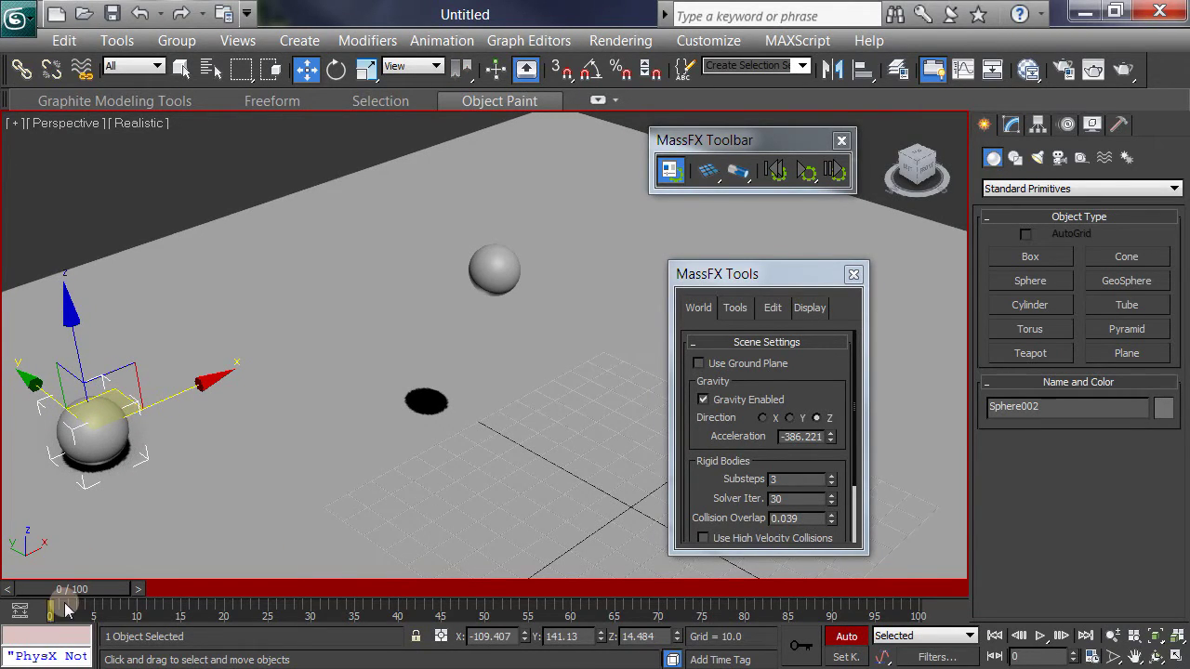
pyautogui.moveTo(78, 591); pyautogui.dragTo(141, 581)
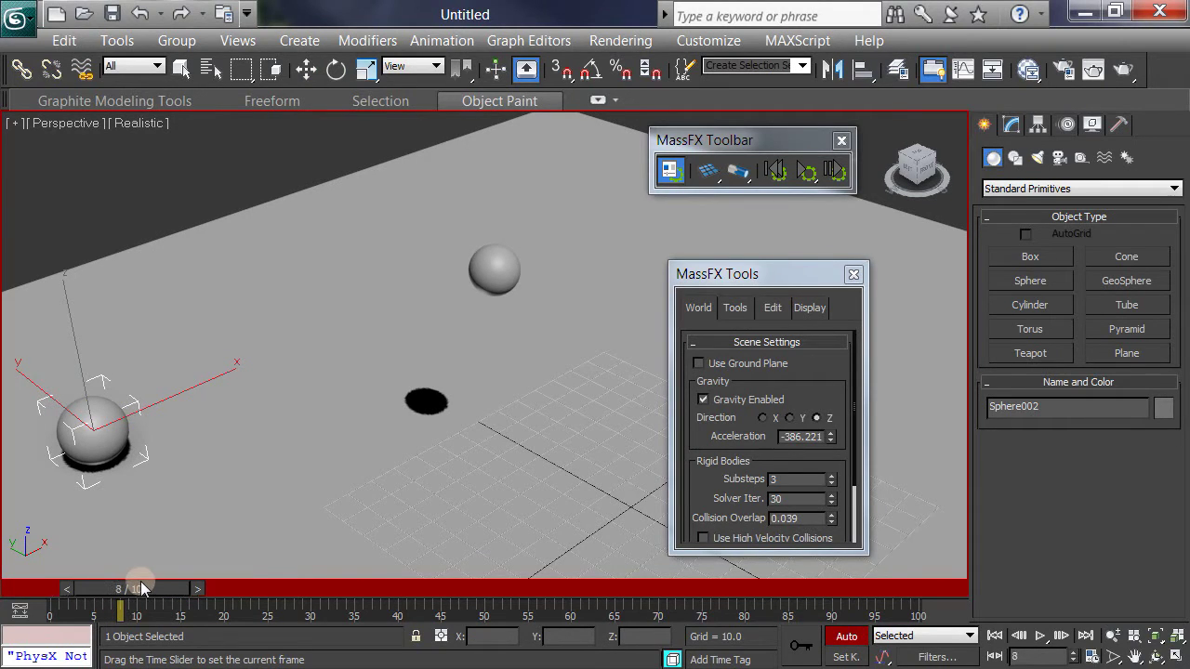
pyautogui.press('w')
pyautogui.moveTo(113, 396); pyautogui.dragTo(363, 364)
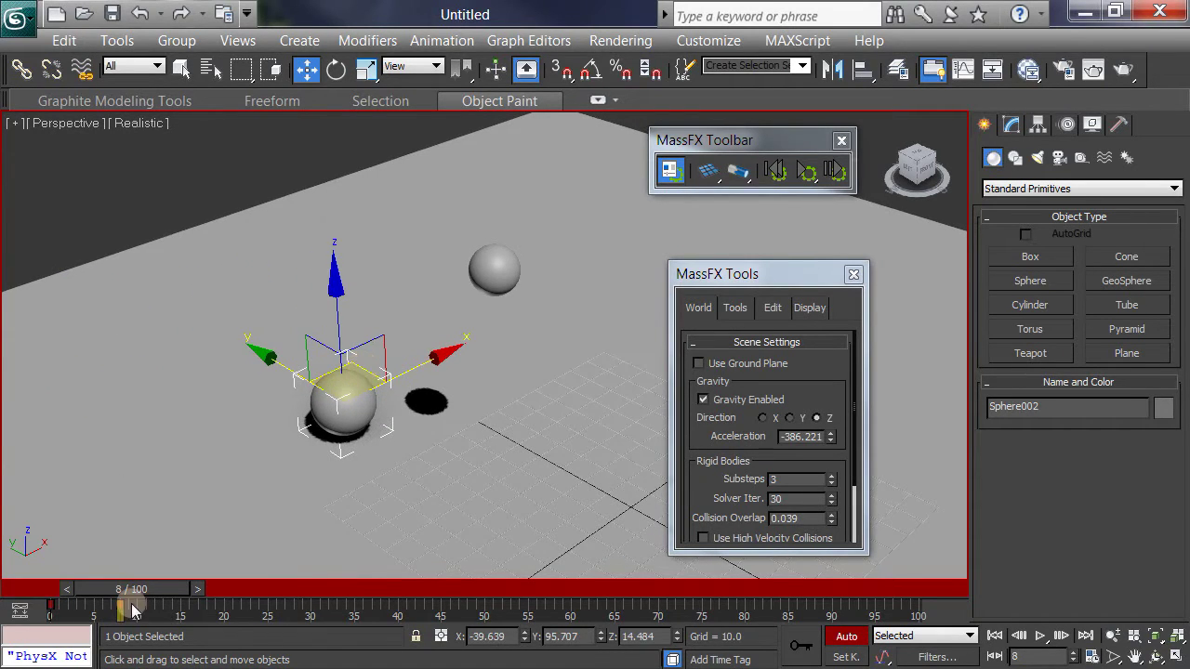
# - Return to frame 0 and set the animated second sphere as a kinematic rigid body
pyautogui.moveTo(147, 587); pyautogui.dragTo(57, 588)
pyautogui.press('w')
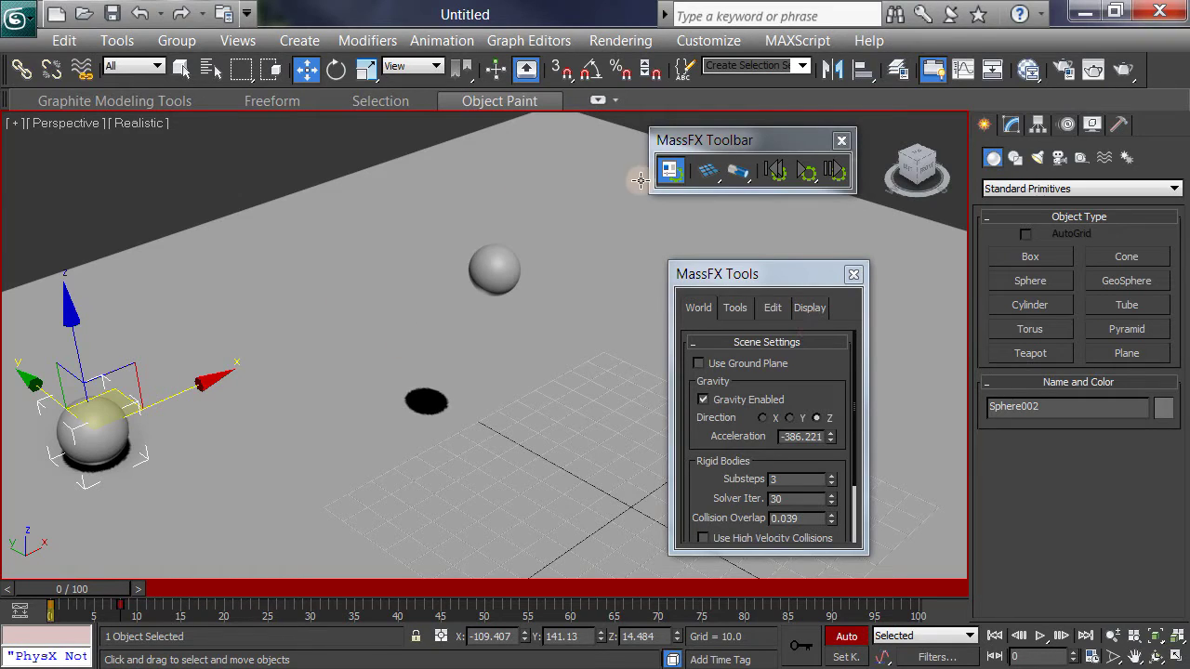
pyautogui.click(707, 173)
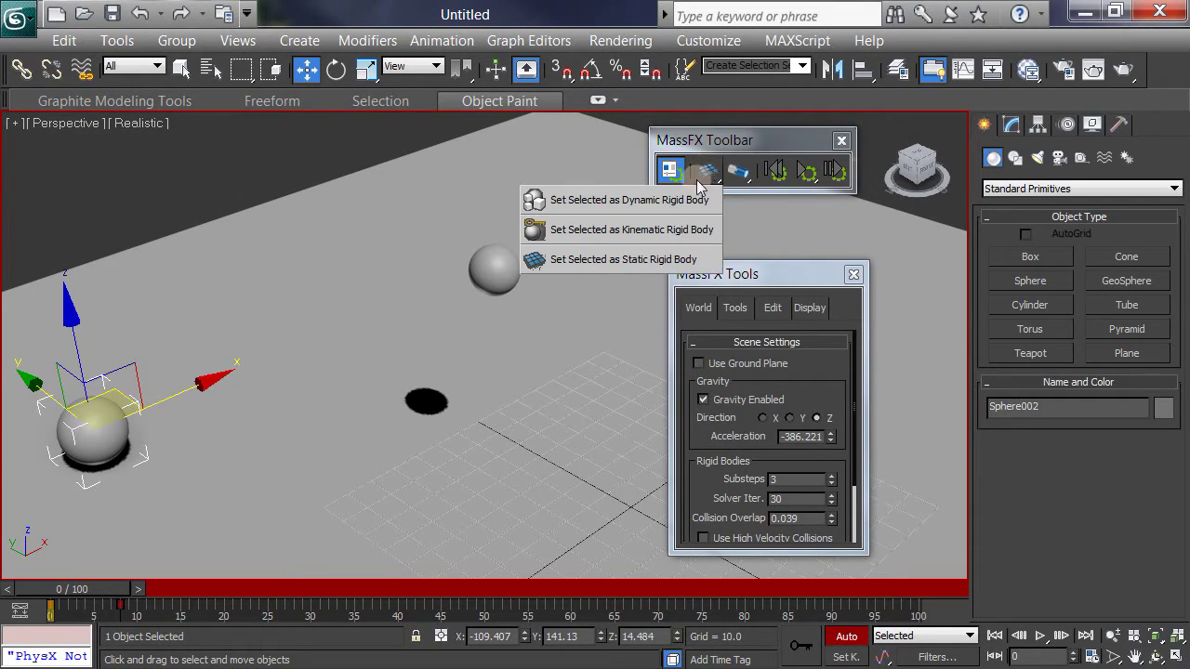
pyautogui.click(689, 232)
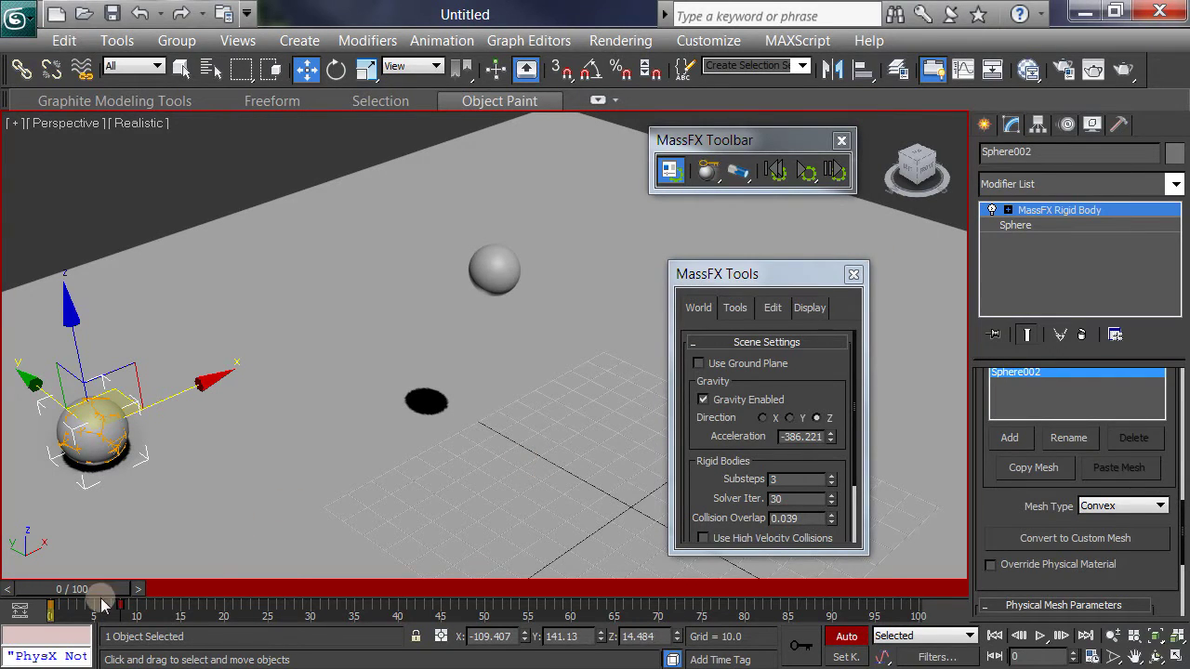
# - Turn off Auto Key and keep the second sphere kinematic only until frame 7
pyautogui.click(846, 636)
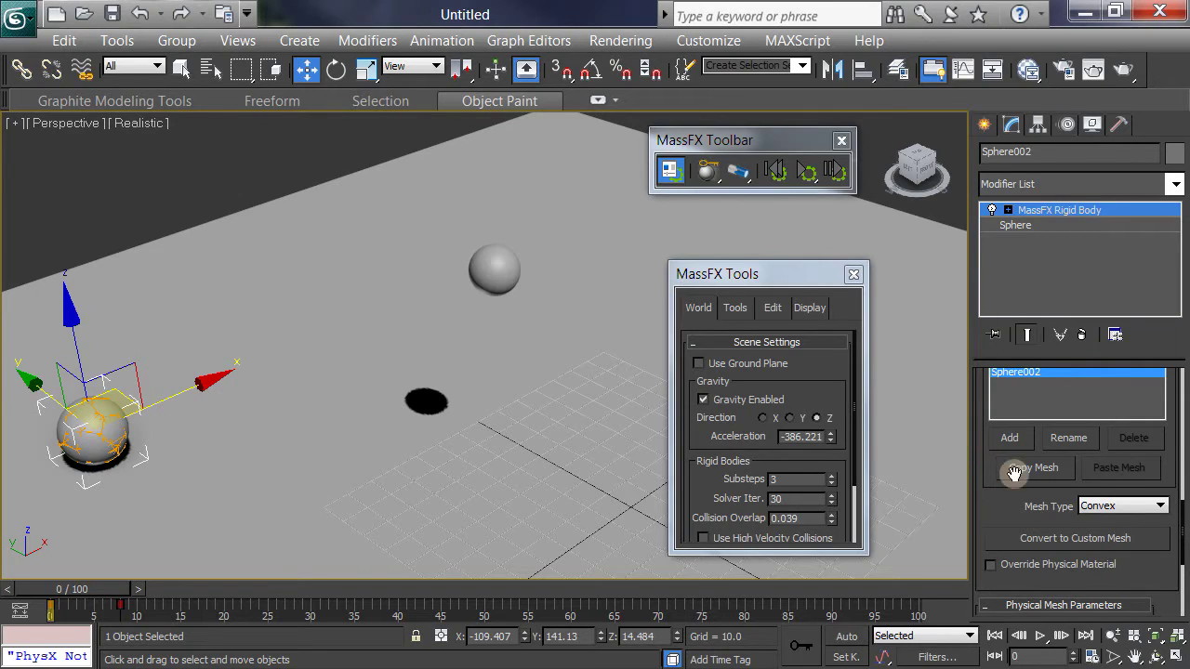
pyautogui.scroll(5, 1002, 516)
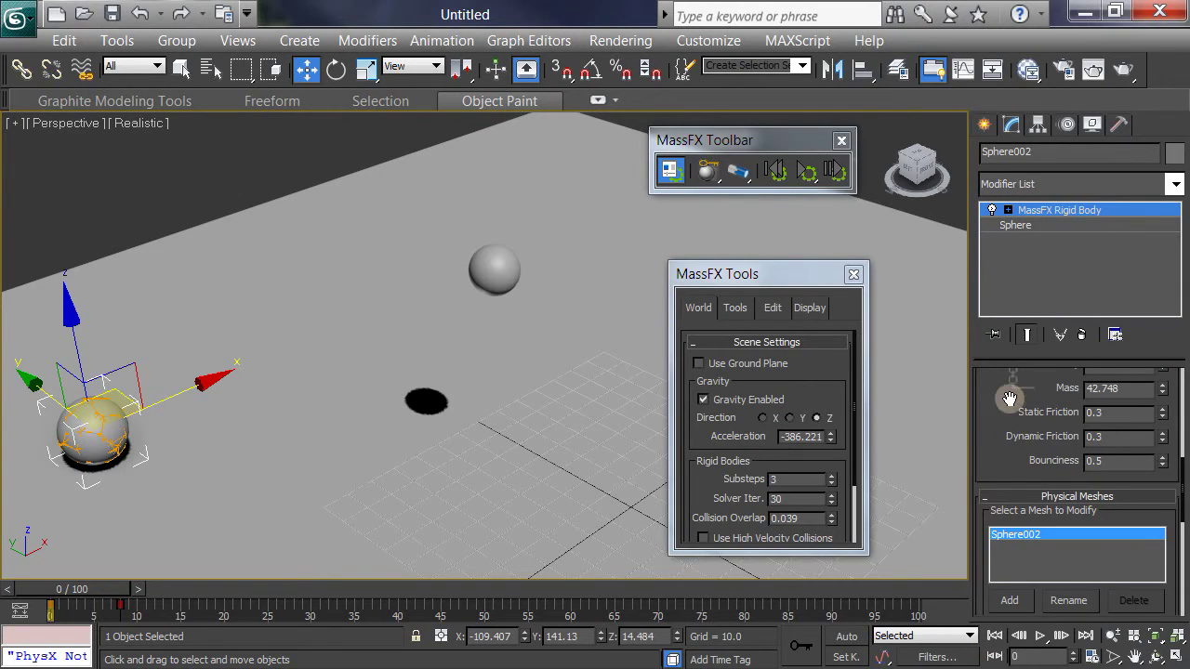
pyautogui.scroll(8, 1013, 408)
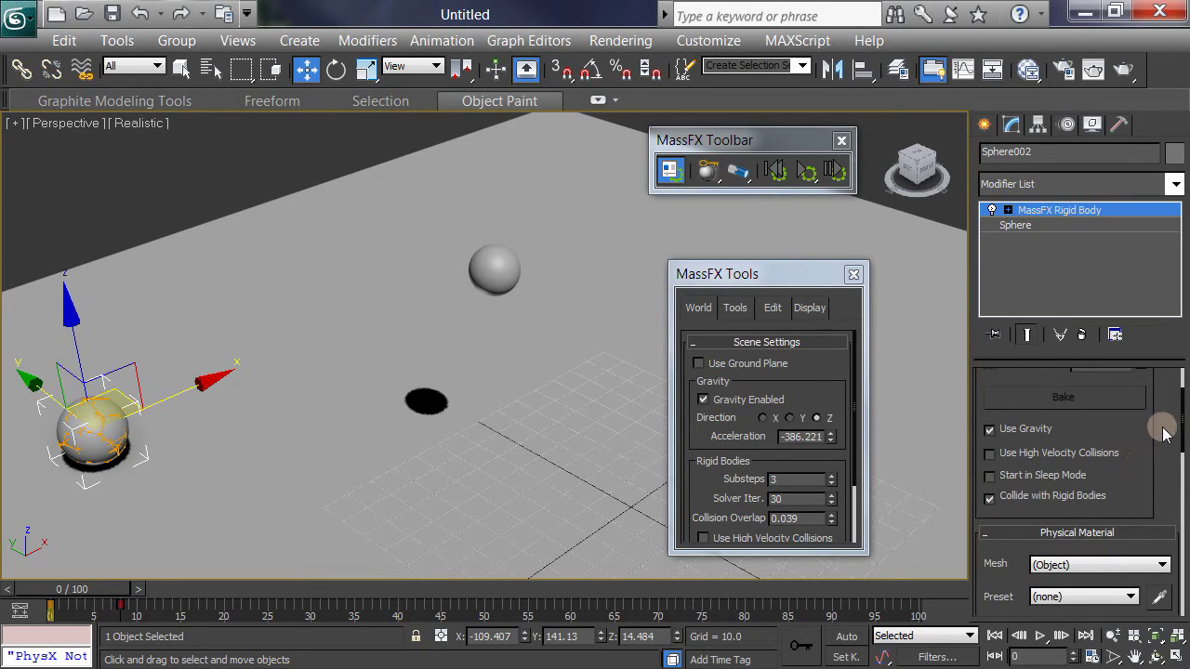
pyautogui.moveTo(1153, 454); pyautogui.dragTo(1142, 544)
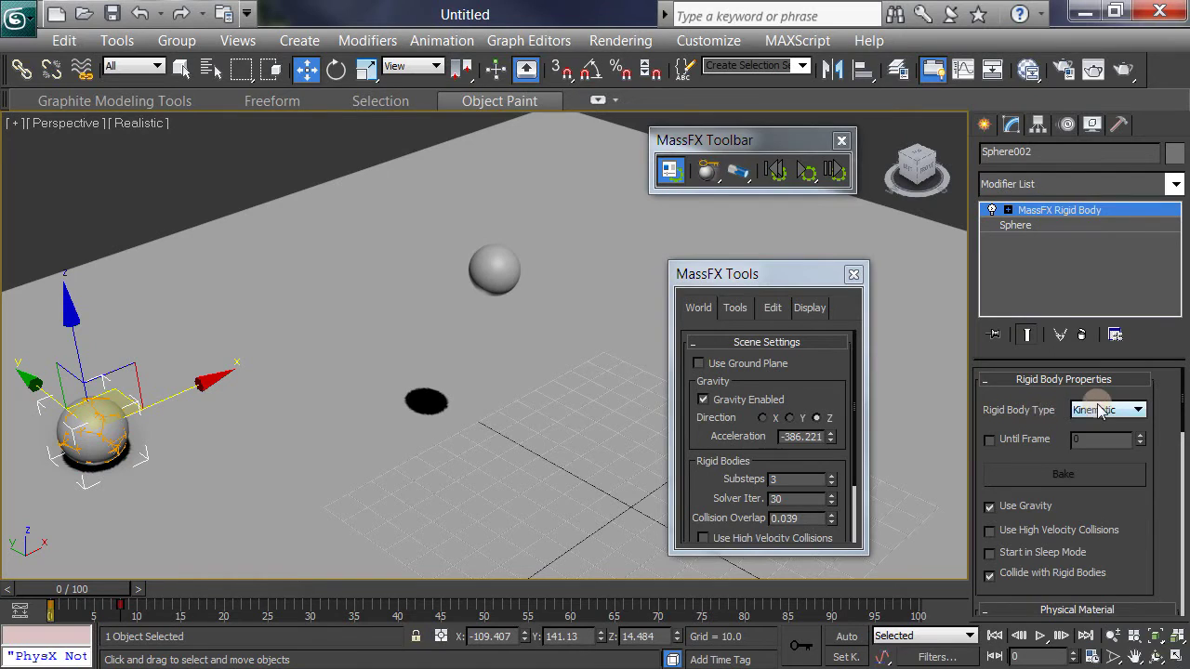
pyautogui.click(990, 441)
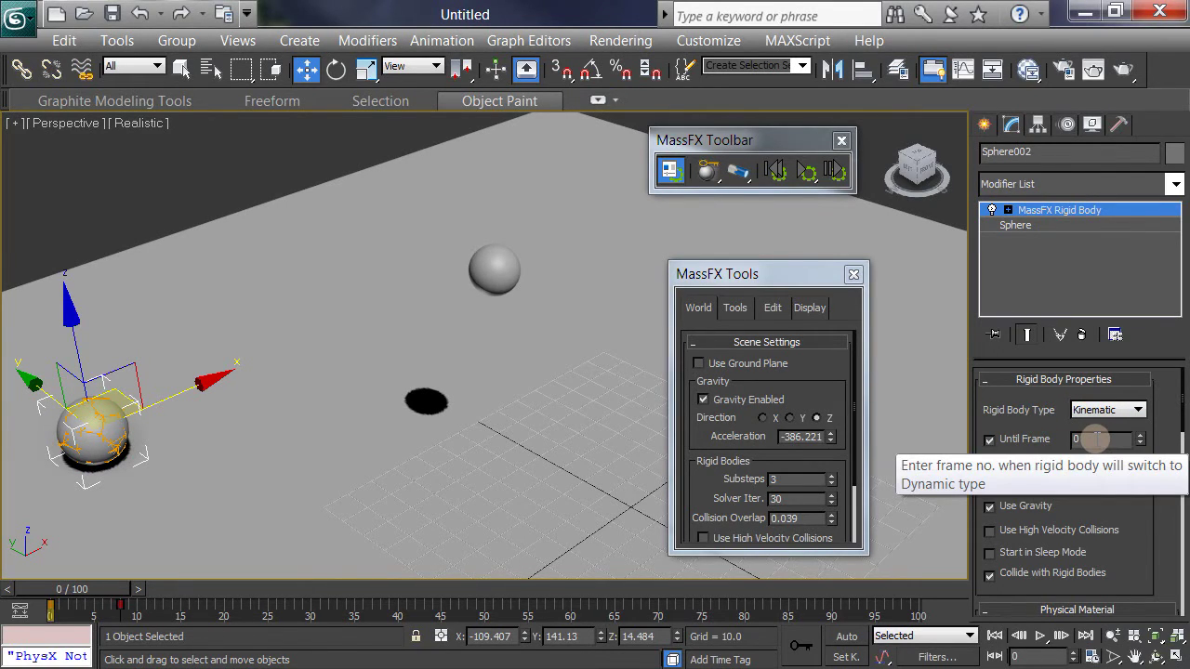
pyautogui.doubleClick(1081, 439)
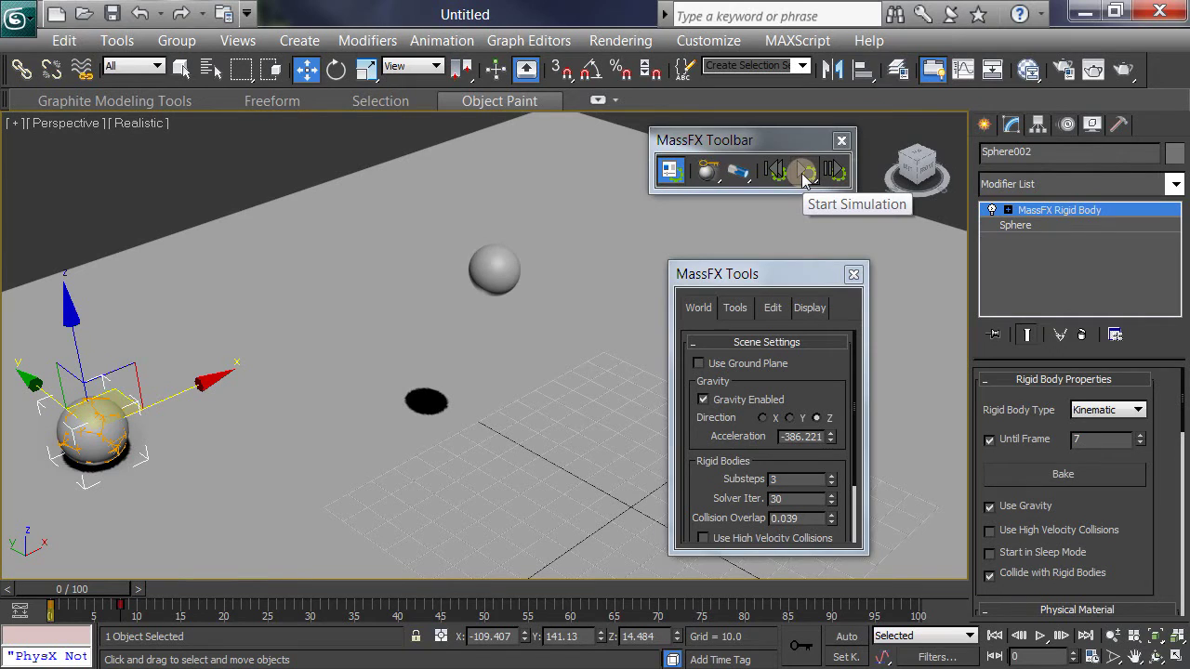
# - Preview the second sphere's keyed motion, then run the collision simulation twice from frame 0, resetting it after each run
pyautogui.moveTo(112, 582); pyautogui.dragTo(161, 589)
pyautogui.press('Home')
pyautogui.press('w')
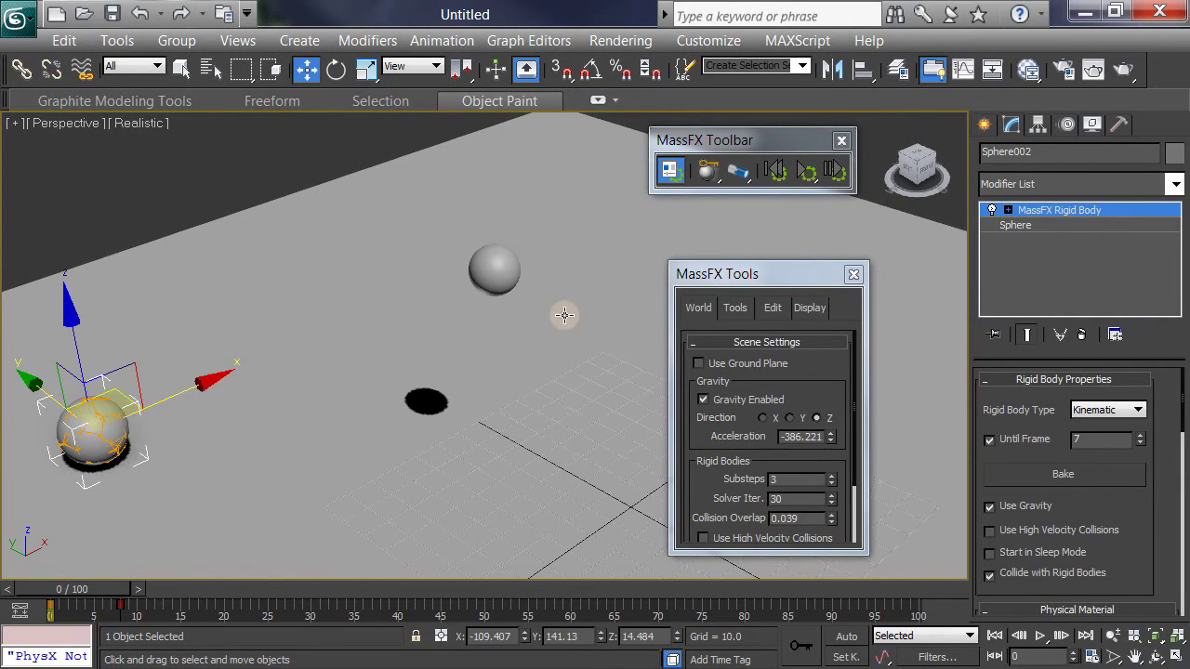
pyautogui.click(807, 173)
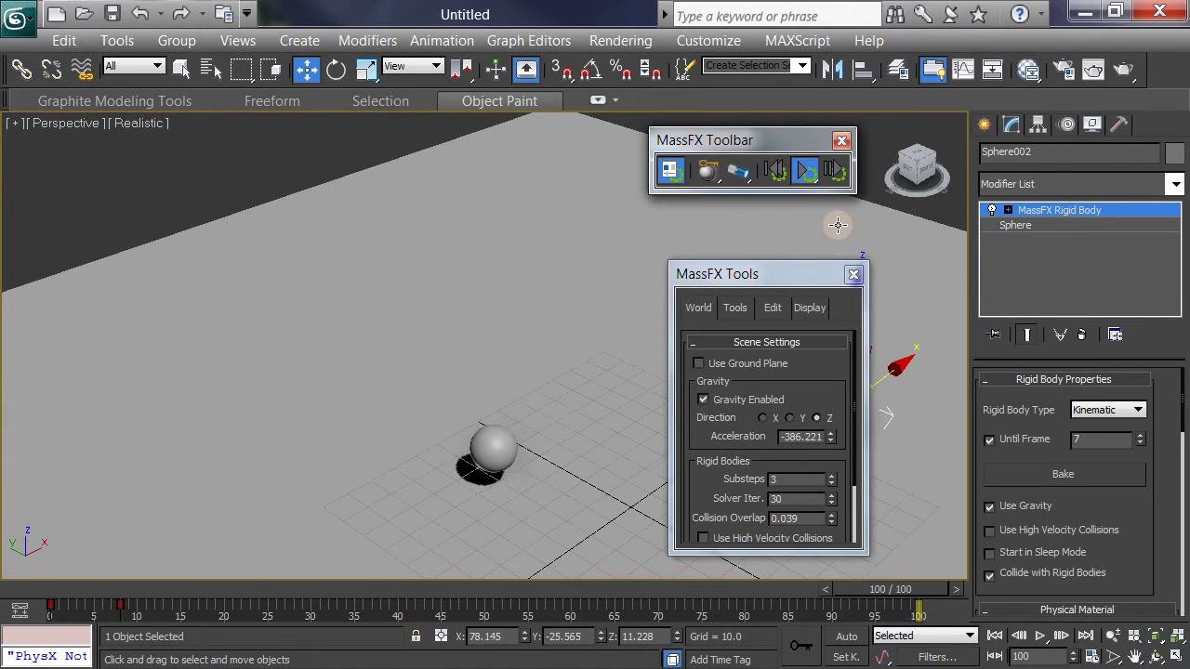
pyautogui.click(775, 170)
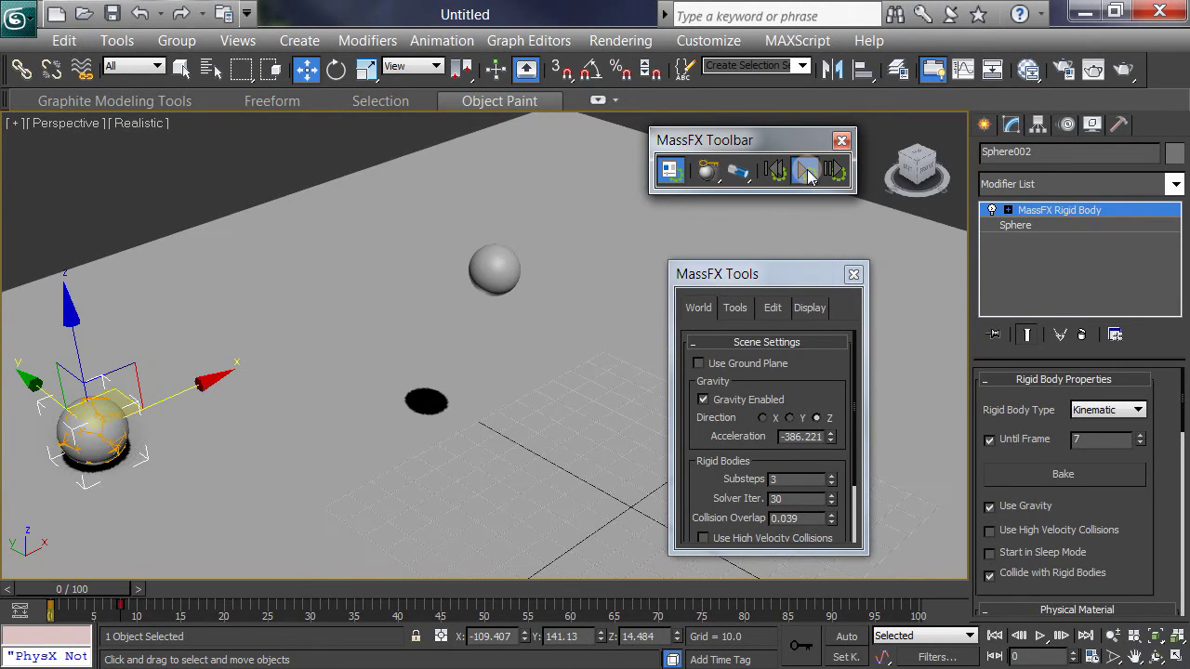
pyautogui.click(807, 172)
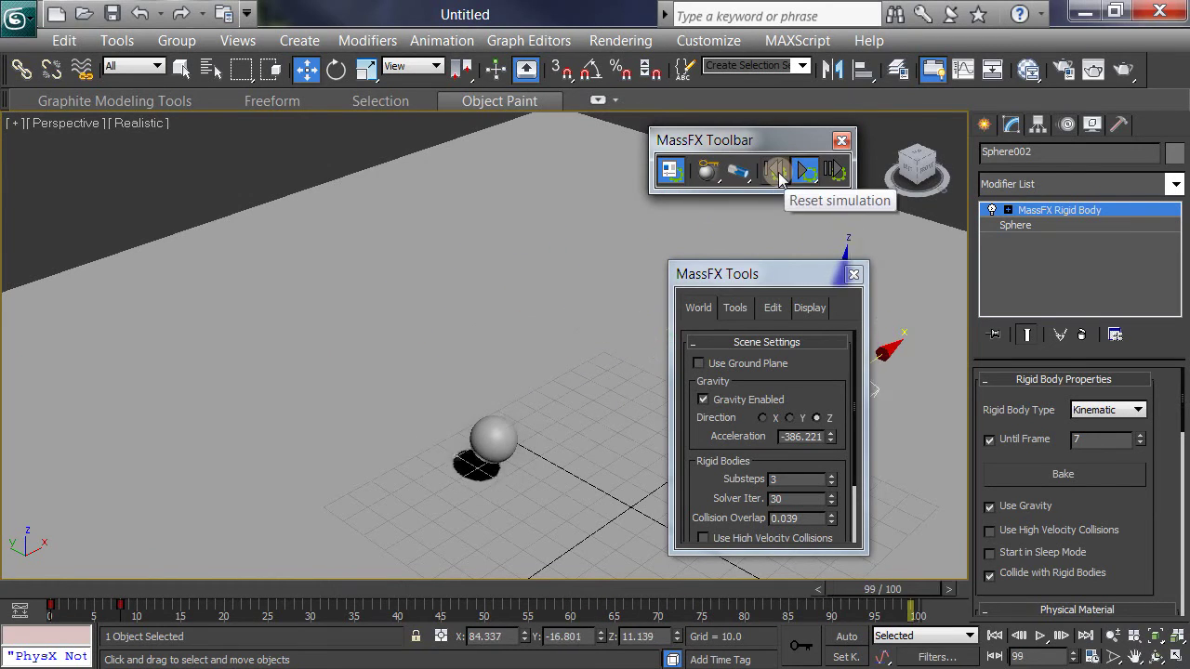
pyautogui.click(777, 176)
# - Move the MassFX Tools window aside, shift the second sphere at frame 8 to about X -48.4, Y 84.3, and simulate and reset
pyautogui.click(841, 299)
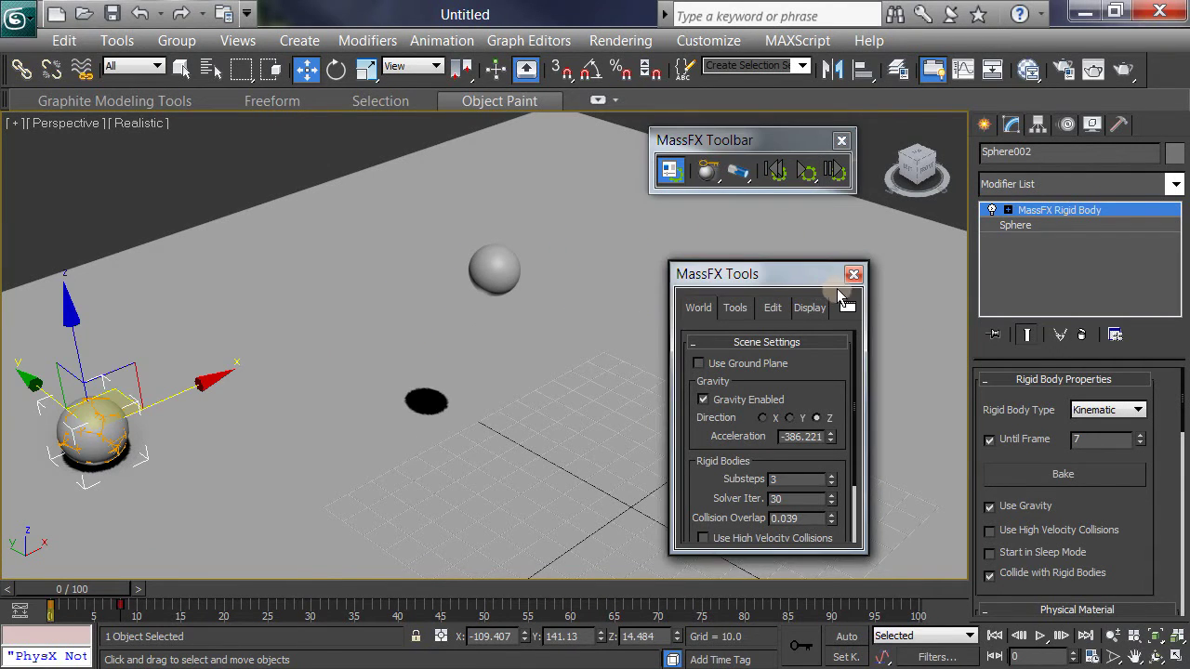
pyautogui.moveTo(818, 276); pyautogui.dragTo(852, 288)
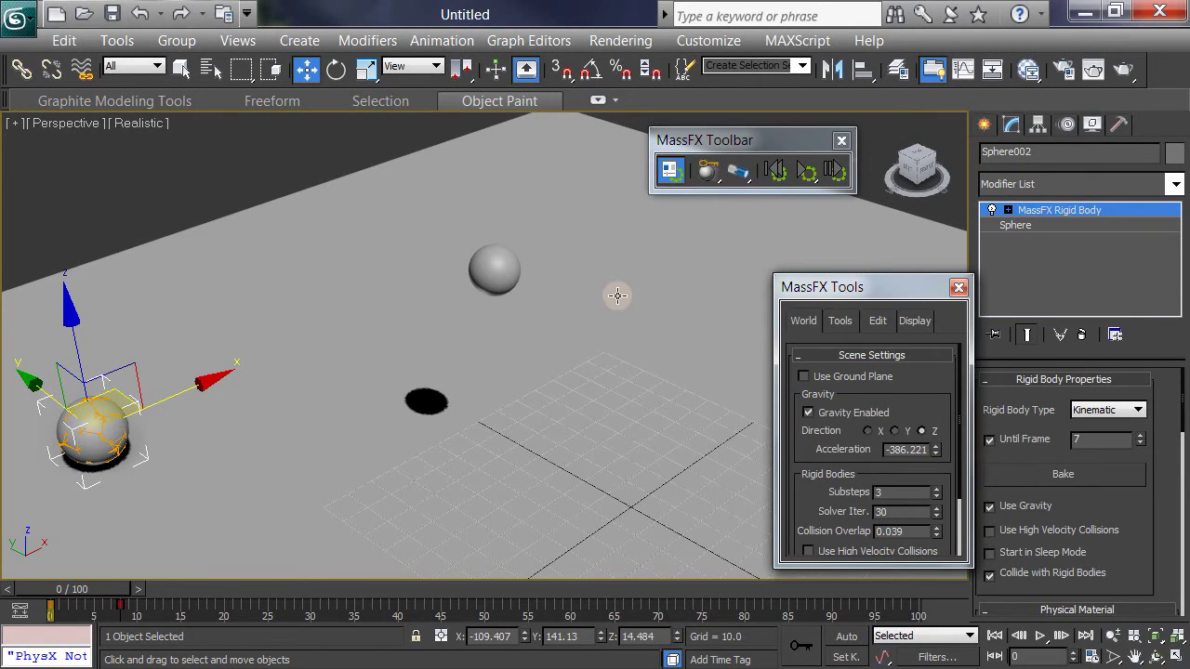
pyautogui.moveTo(81, 609); pyautogui.dragTo(19, 572)
pyautogui.press('w')
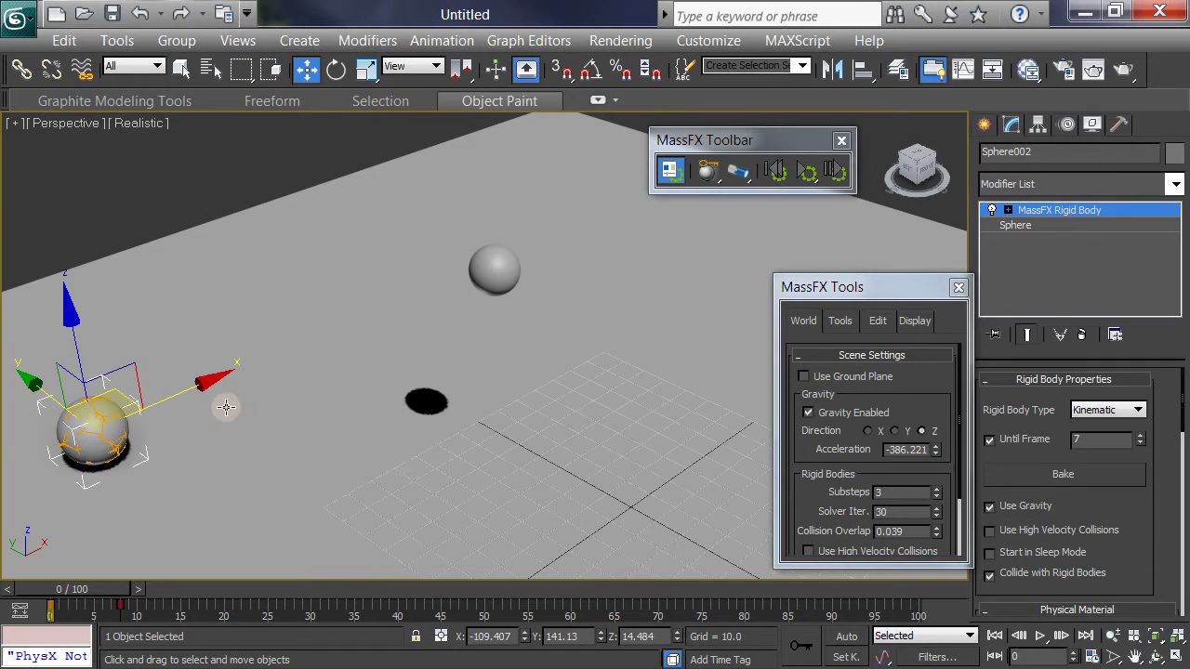
pyautogui.moveTo(120, 591); pyautogui.dragTo(179, 592)
pyautogui.press('w')
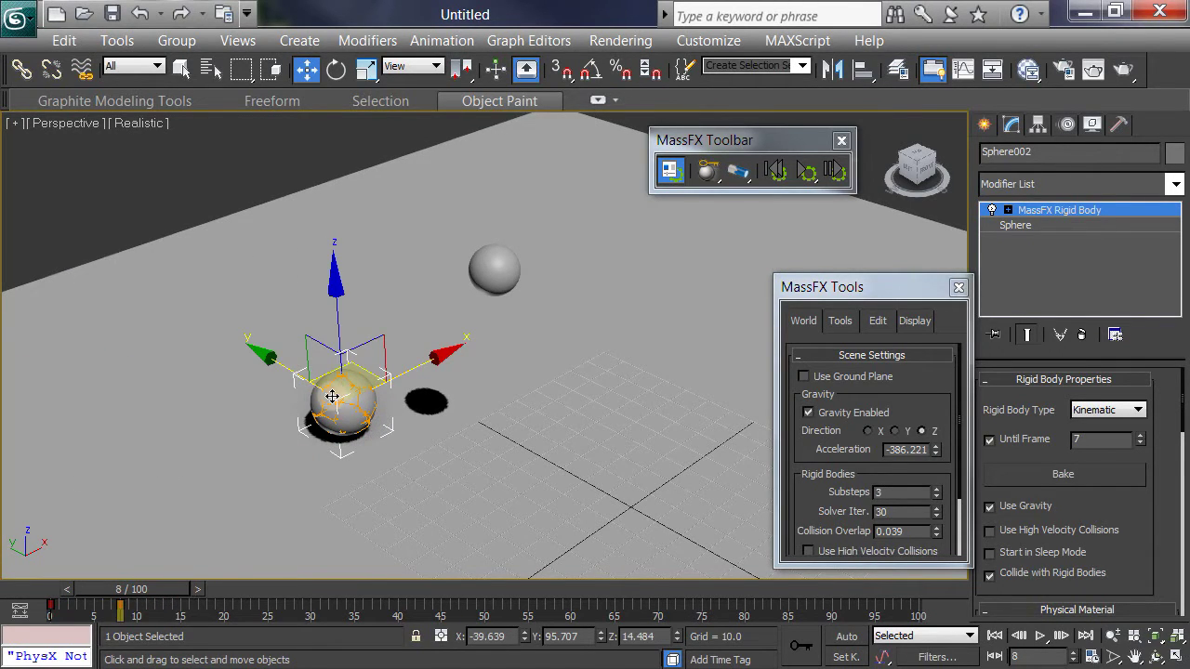
pyautogui.moveTo(353, 369); pyautogui.dragTo(354, 393)
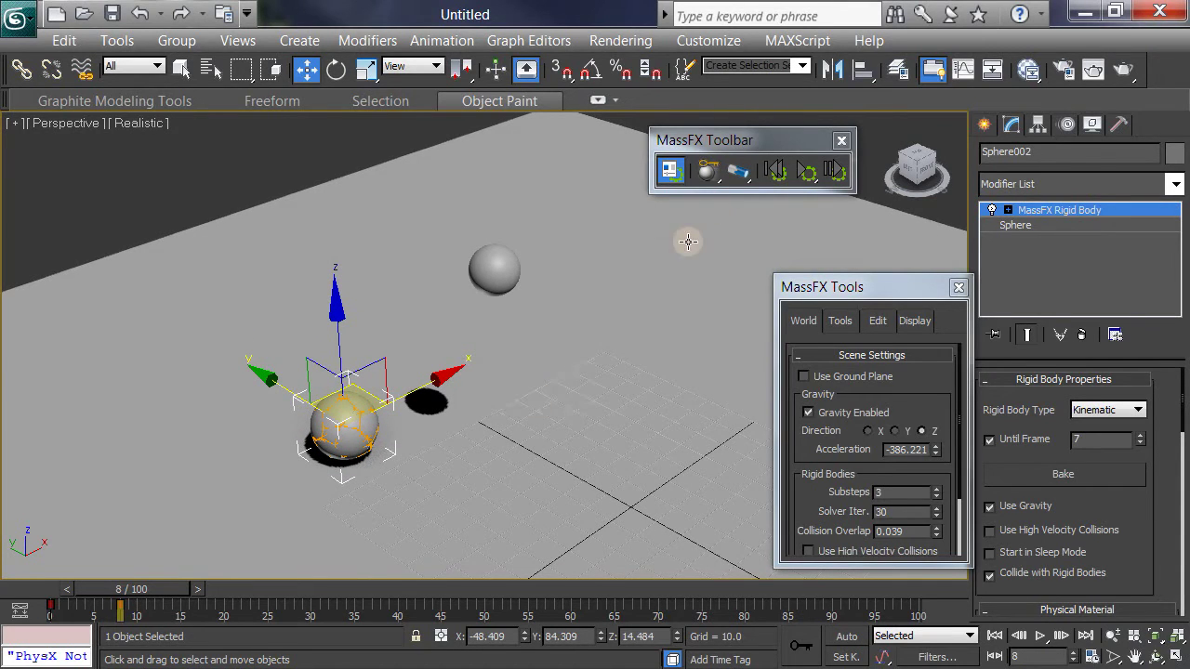
pyautogui.click(806, 175)
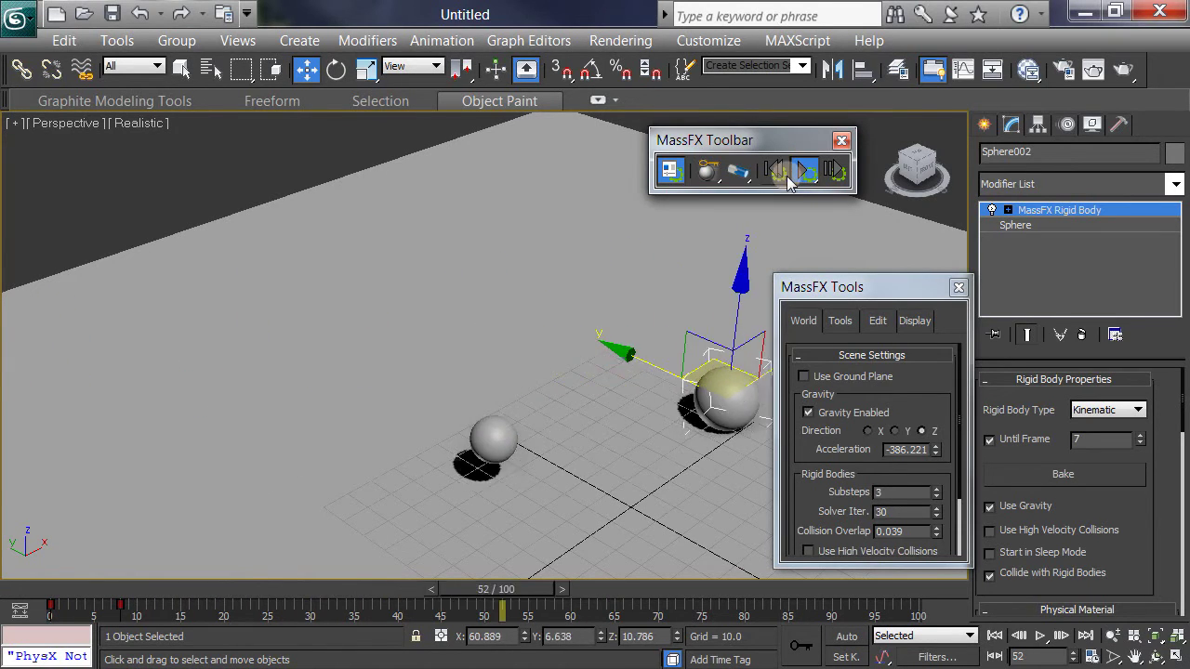
pyautogui.click(774, 170)
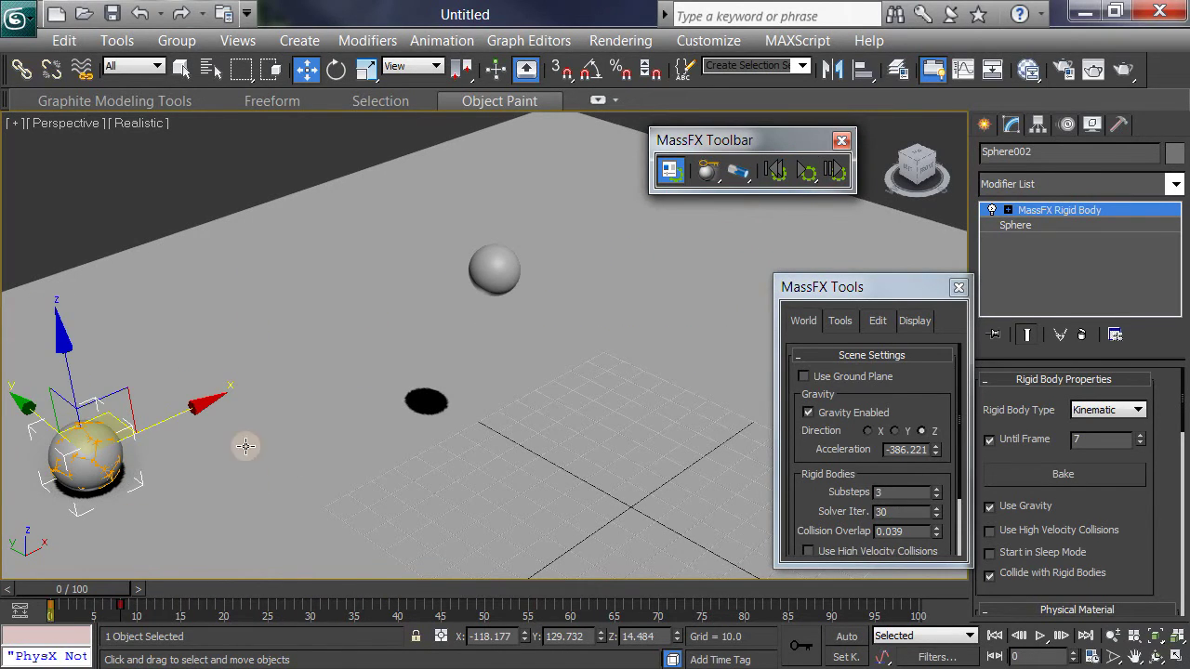
# - Shift the second sphere at frame 8 to about X -47.0, Y 71.5, and simulate from frame 0 and reset
pyautogui.moveTo(31, 595); pyautogui.dragTo(101, 596)
pyautogui.moveTo(369, 410); pyautogui.dragTo(394, 410)
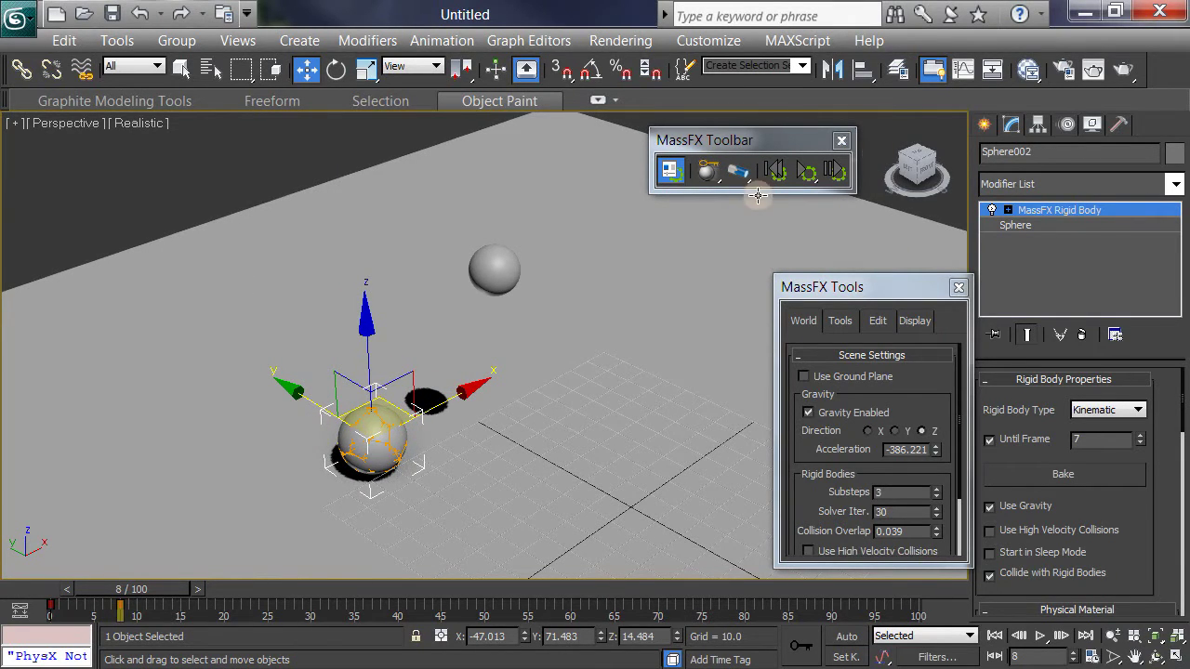
pyautogui.moveTo(130, 589); pyautogui.dragTo(62, 589)
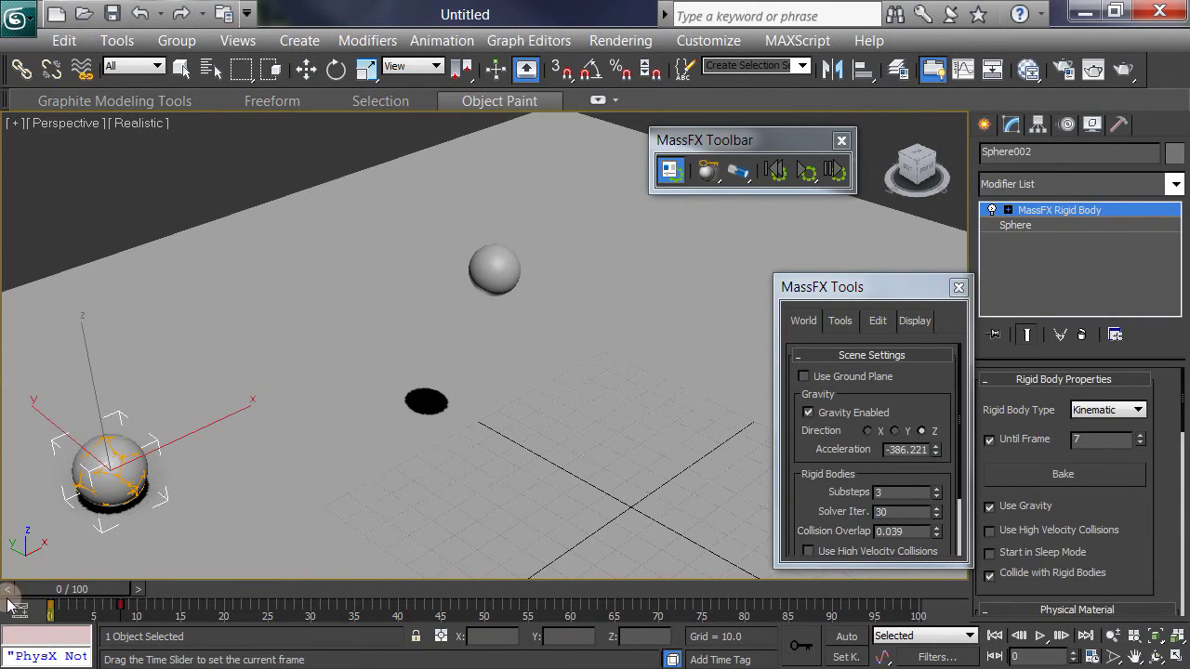
pyautogui.click(811, 173)
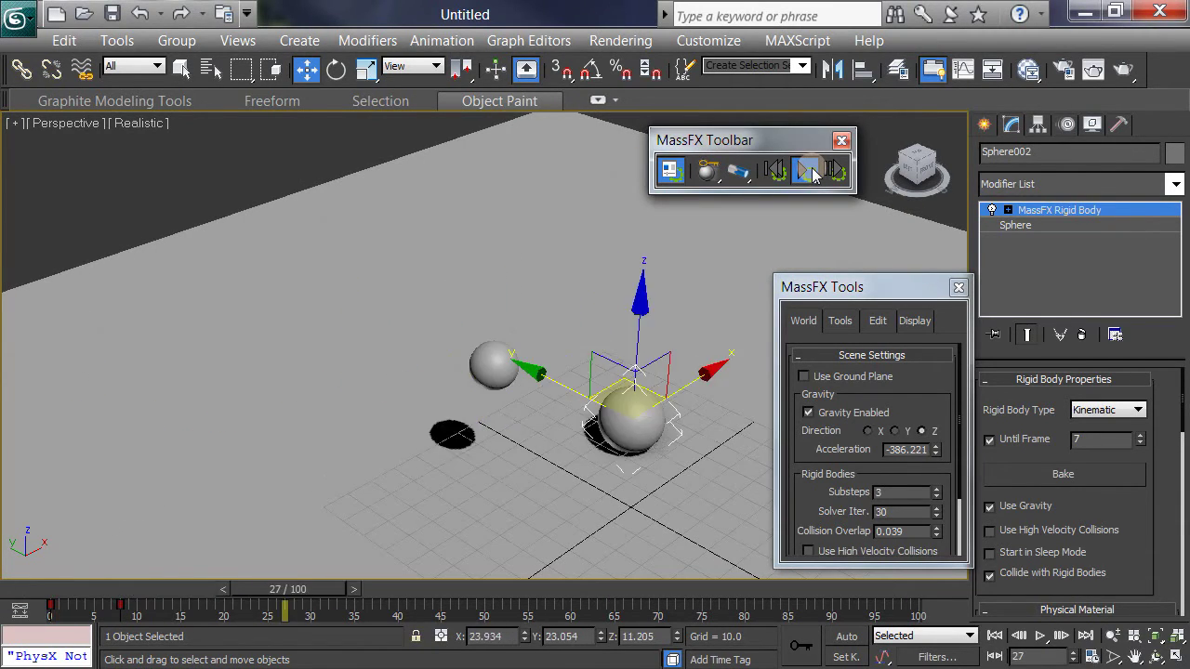
pyautogui.click(777, 174)
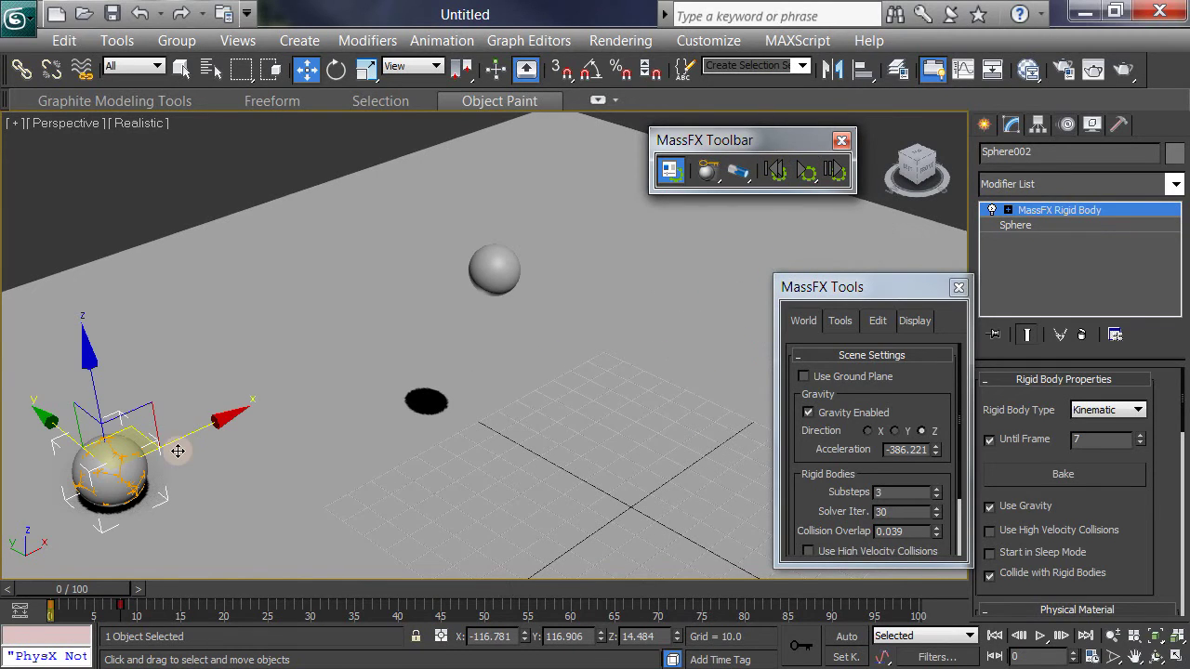
# - Move the second sphere at frame 8 to about X -48.6, Y 78.6, and test the collision from frame 0 and reset
pyautogui.moveTo(34, 592); pyautogui.dragTo(180, 588)
pyautogui.press('w')
pyautogui.moveTo(393, 401); pyautogui.dragTo(375, 395)
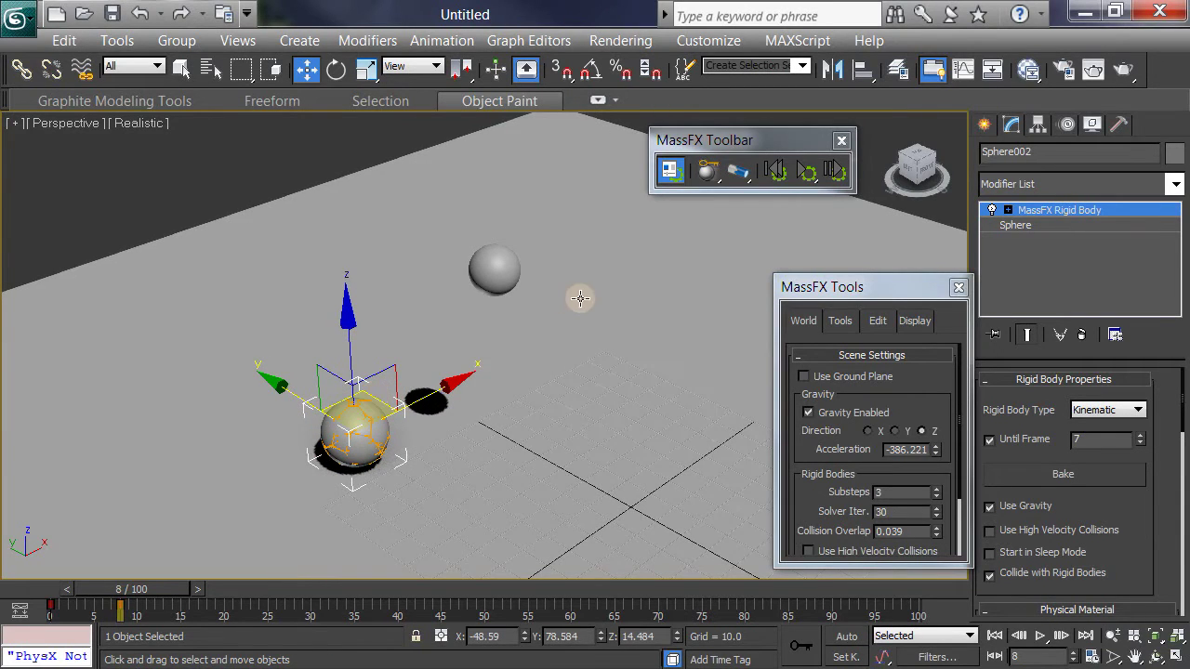
pyautogui.moveTo(128, 595); pyautogui.dragTo(60, 591)
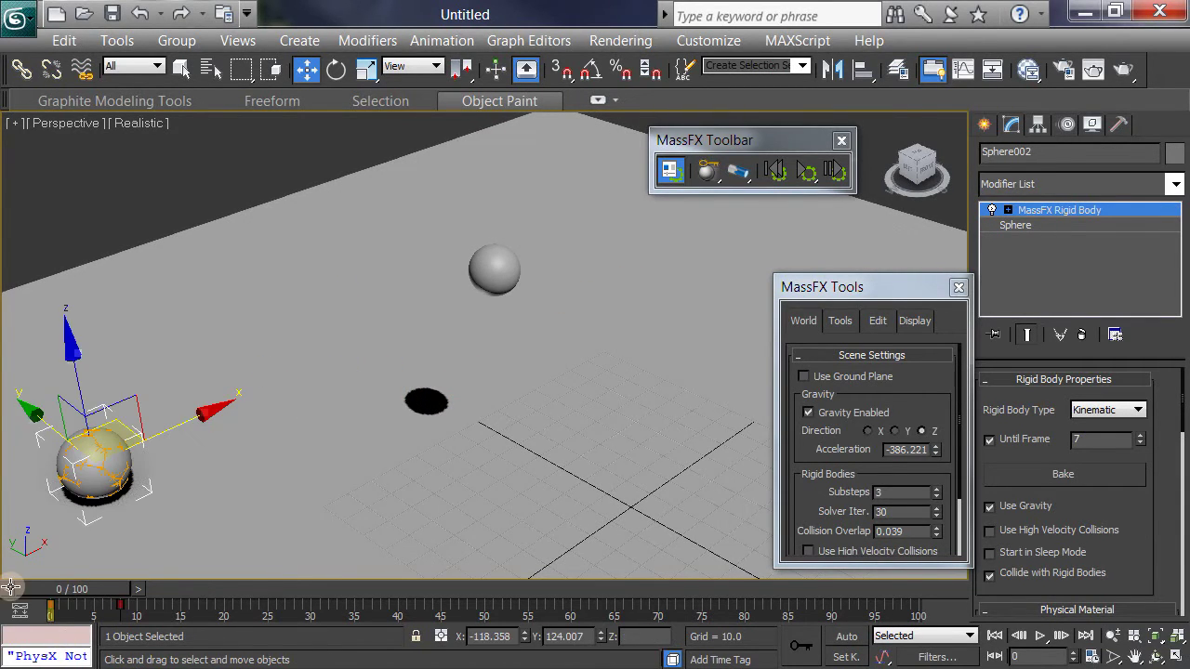
pyautogui.click(807, 178)
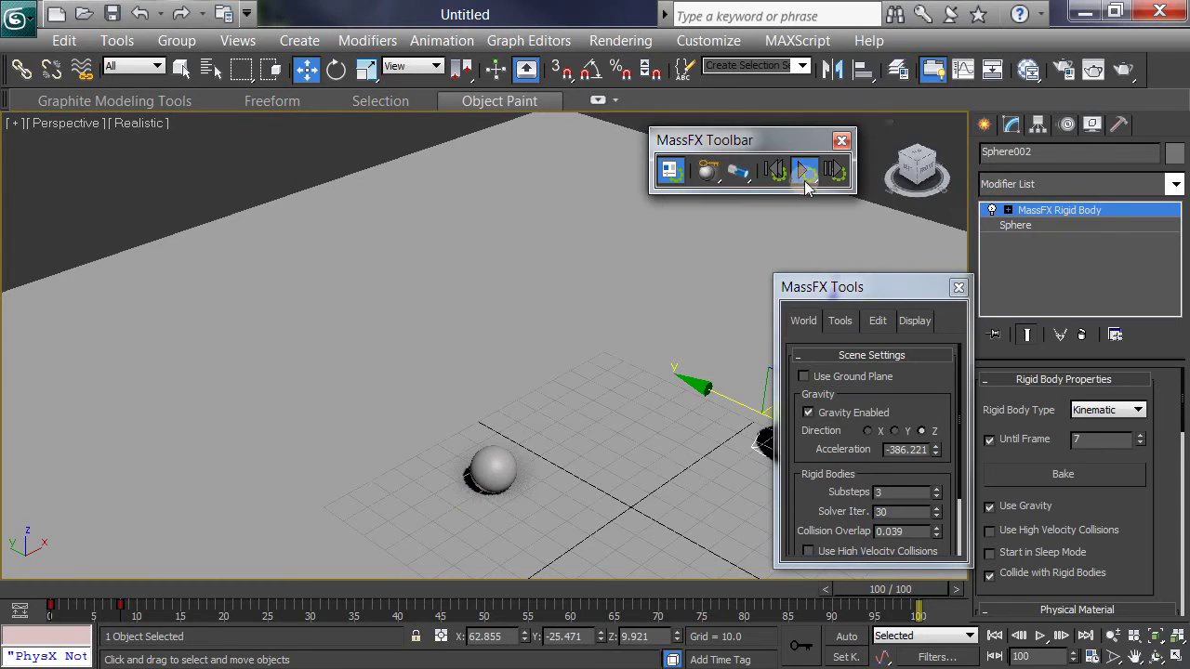
pyautogui.click(775, 170)
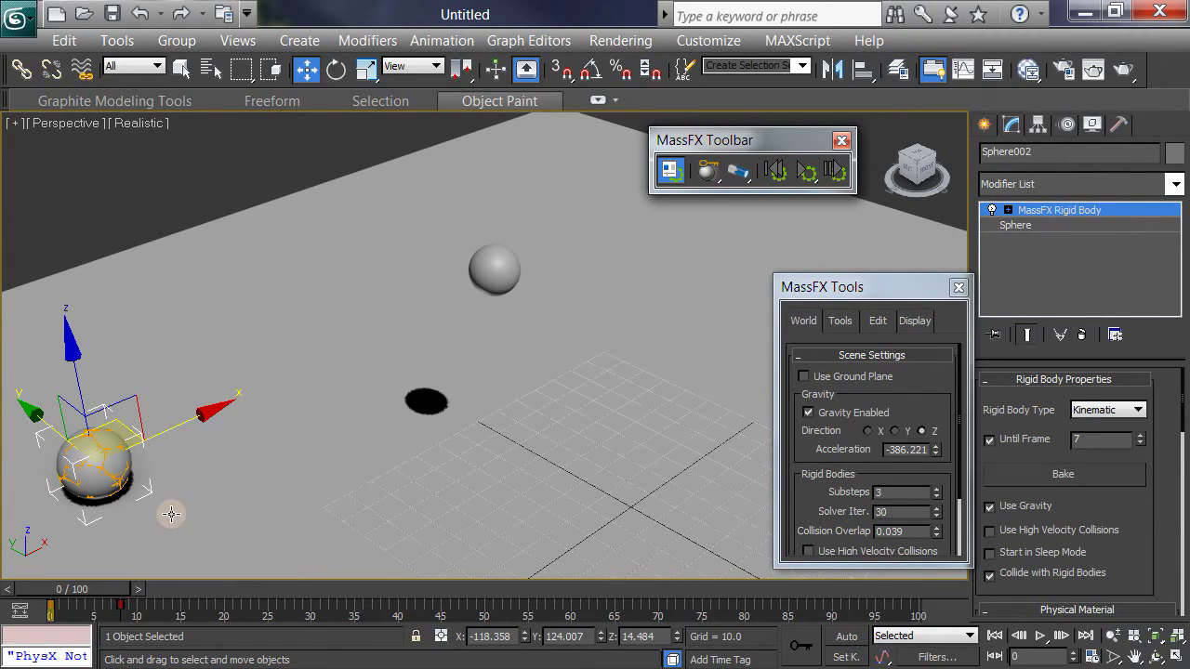
# - Shift the second sphere's animated path to start at about X -119.9, Y 132.8 at frame 0, and simulate and reset
pyautogui.moveTo(108, 589); pyautogui.dragTo(179, 595)
pyautogui.press('w')
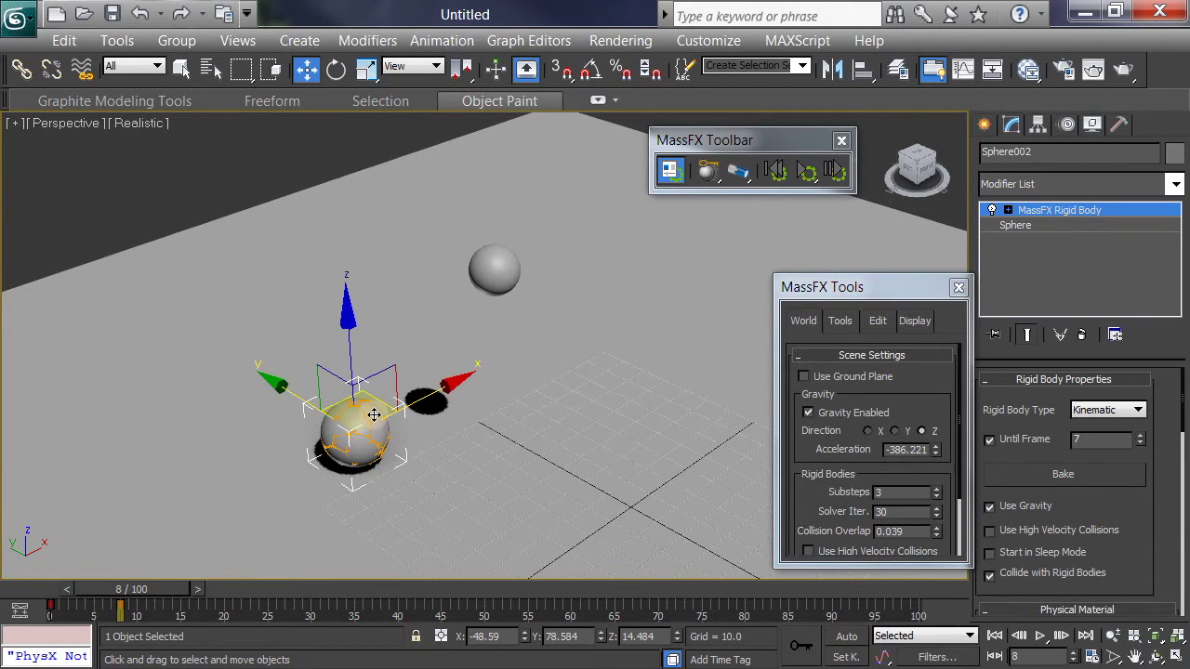
pyautogui.moveTo(373, 404); pyautogui.dragTo(355, 394)
pyautogui.moveTo(146, 592); pyautogui.dragTo(86, 591)
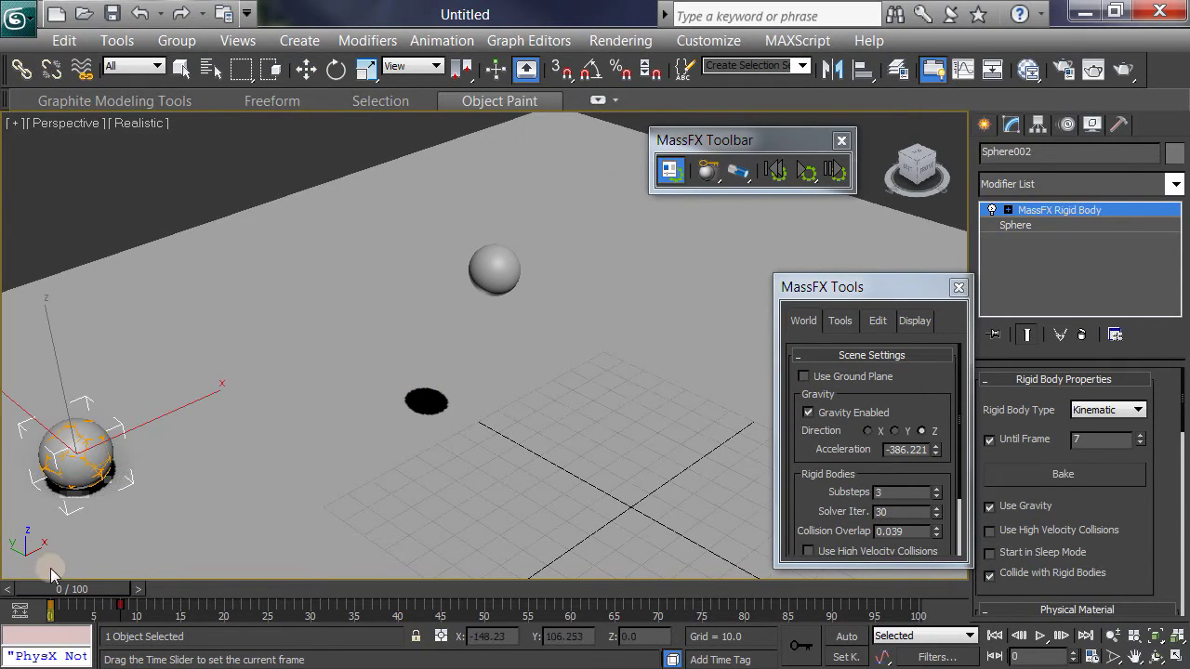
pyautogui.click(805, 171)
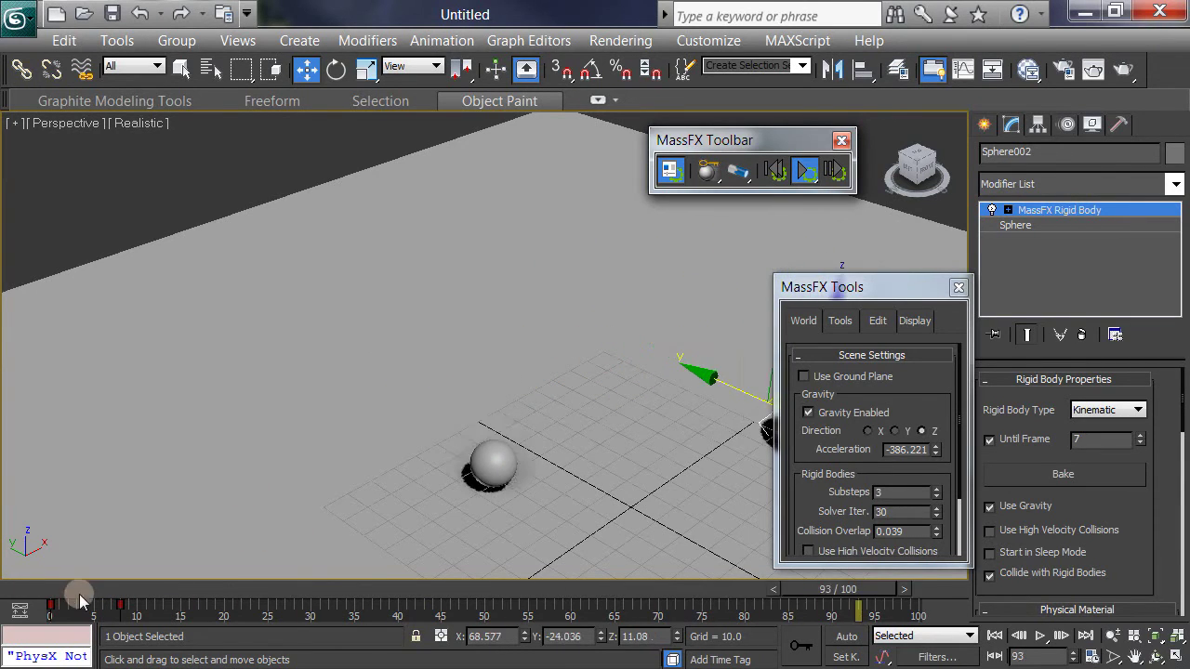
pyautogui.click(775, 171)
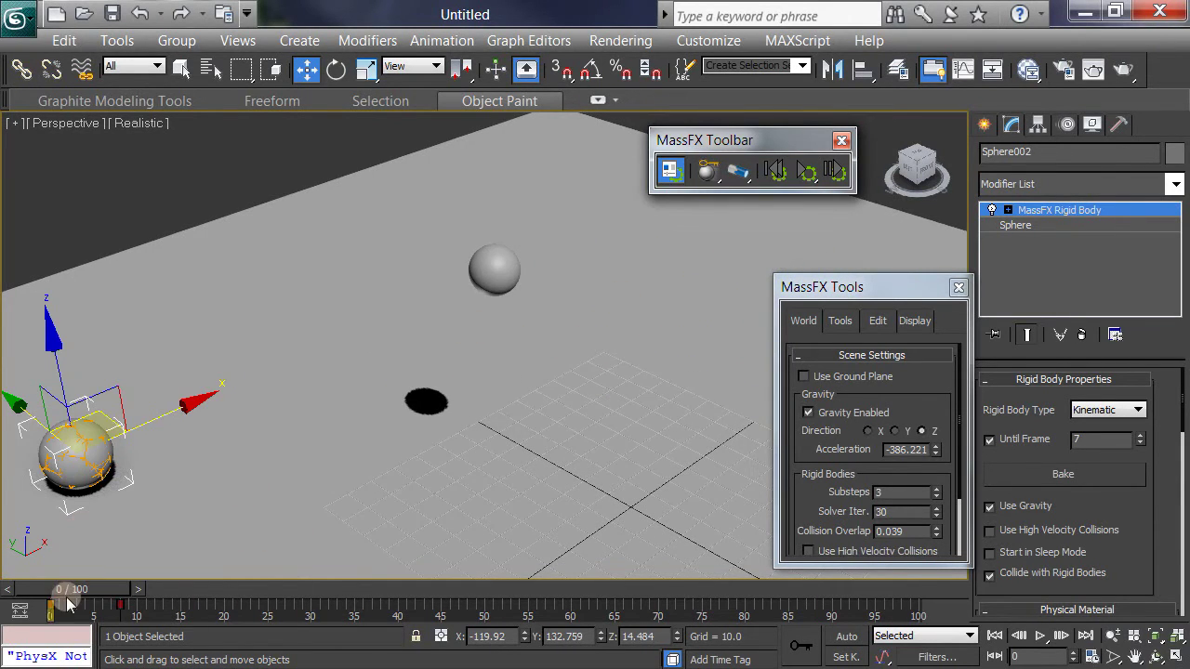
# - Reposition the second sphere at frame 8 to about X -54.7, Y 81.1, and simulate the collision and reset
pyautogui.moveTo(74, 592); pyautogui.dragTo(137, 591)
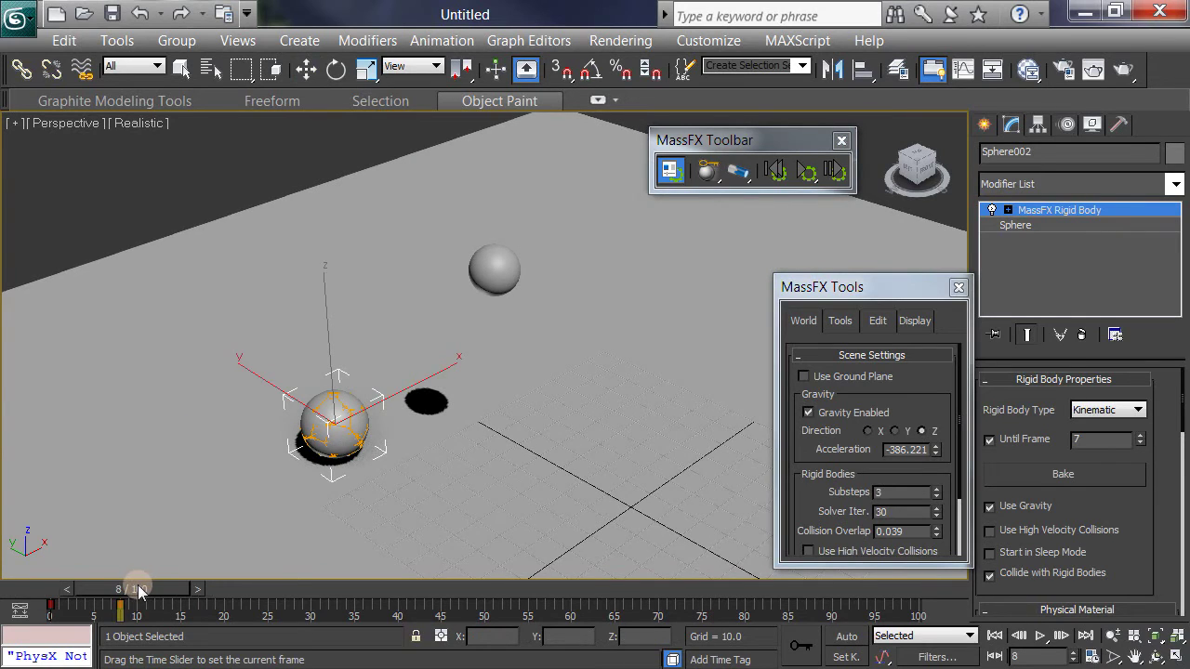
pyautogui.press('w')
pyautogui.moveTo(350, 381); pyautogui.dragTo(349, 394)
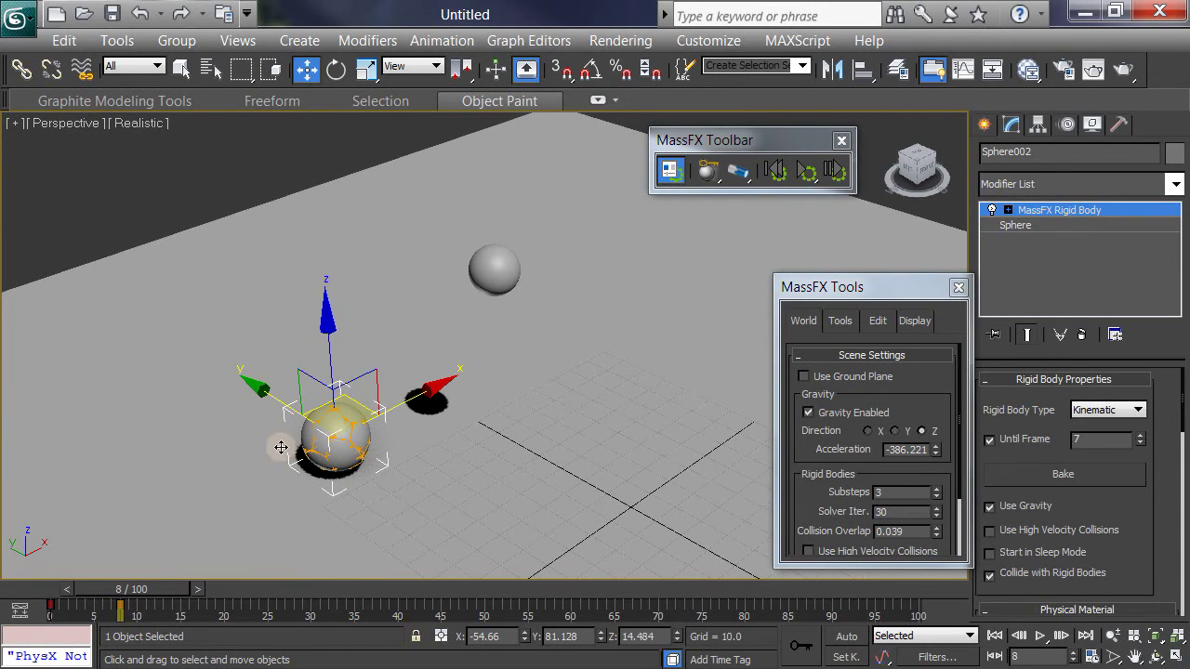
pyautogui.click(805, 172)
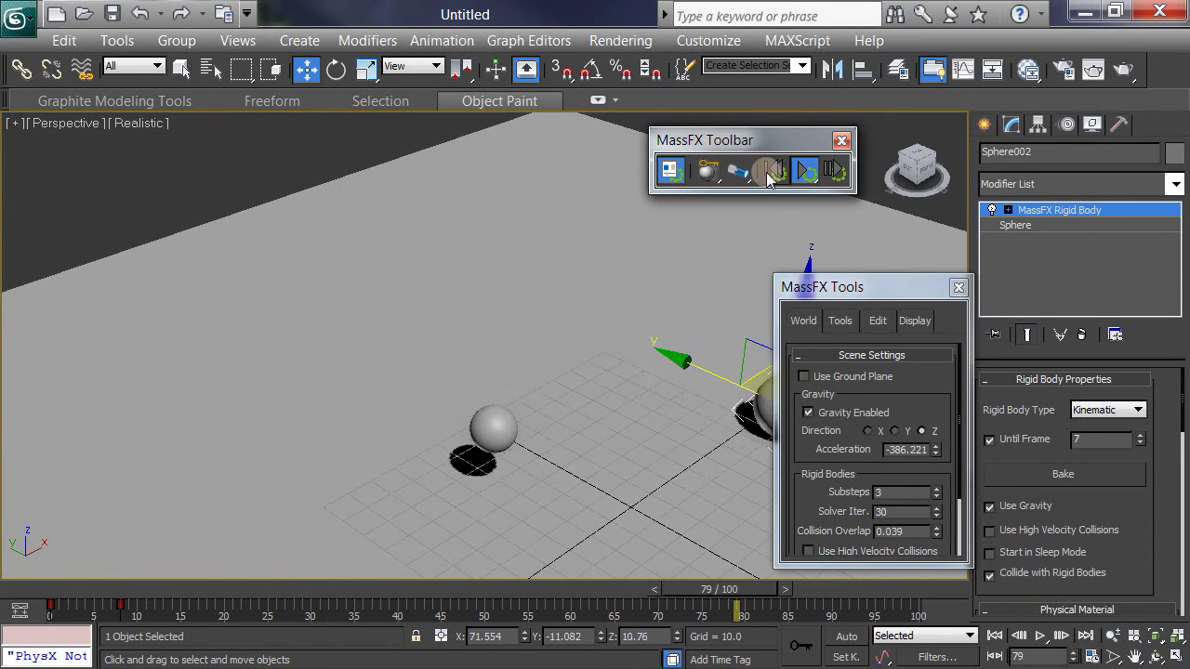
pyautogui.click(774, 170)
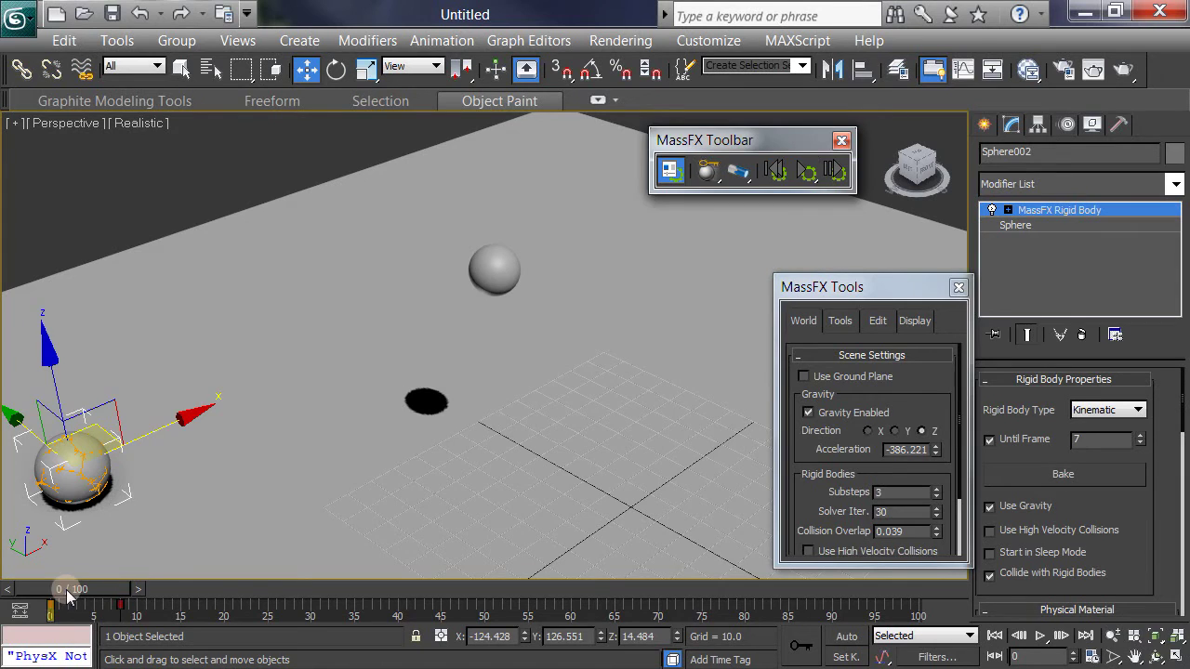
# - Move the second sphere at frame 8 to about X -50.1, Y 69.9, and simulate the collision and reset
pyautogui.moveTo(73, 589); pyautogui.dragTo(132, 588)
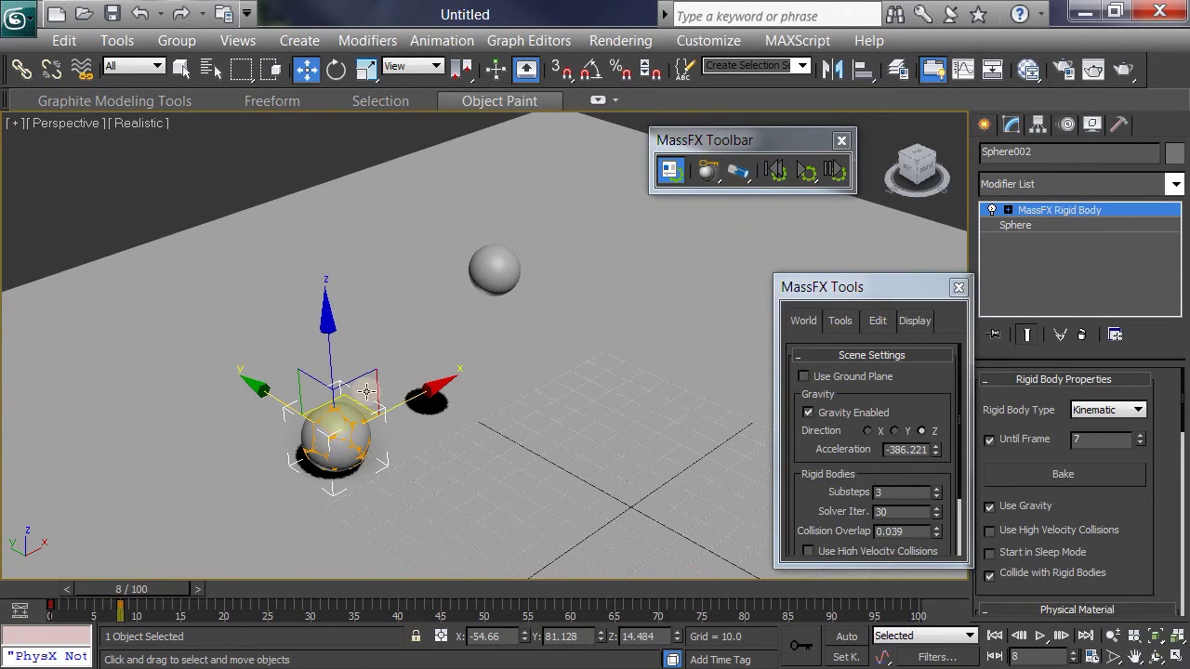
pyautogui.click(364, 408)
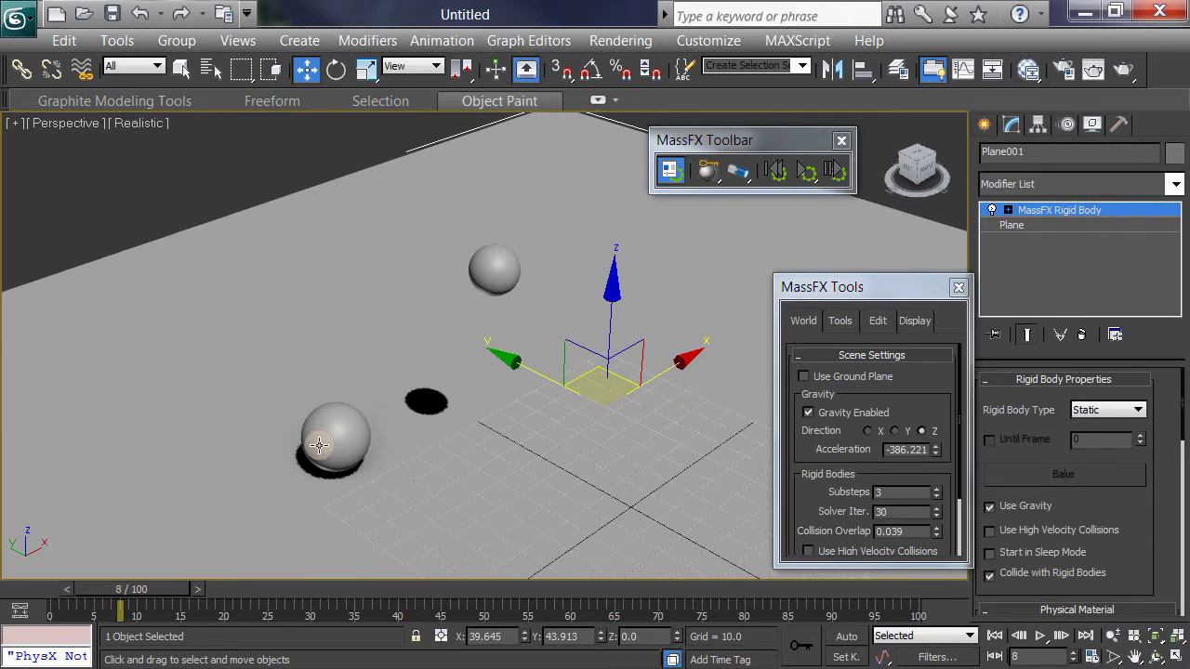
pyautogui.click(357, 420)
pyautogui.click(359, 417)
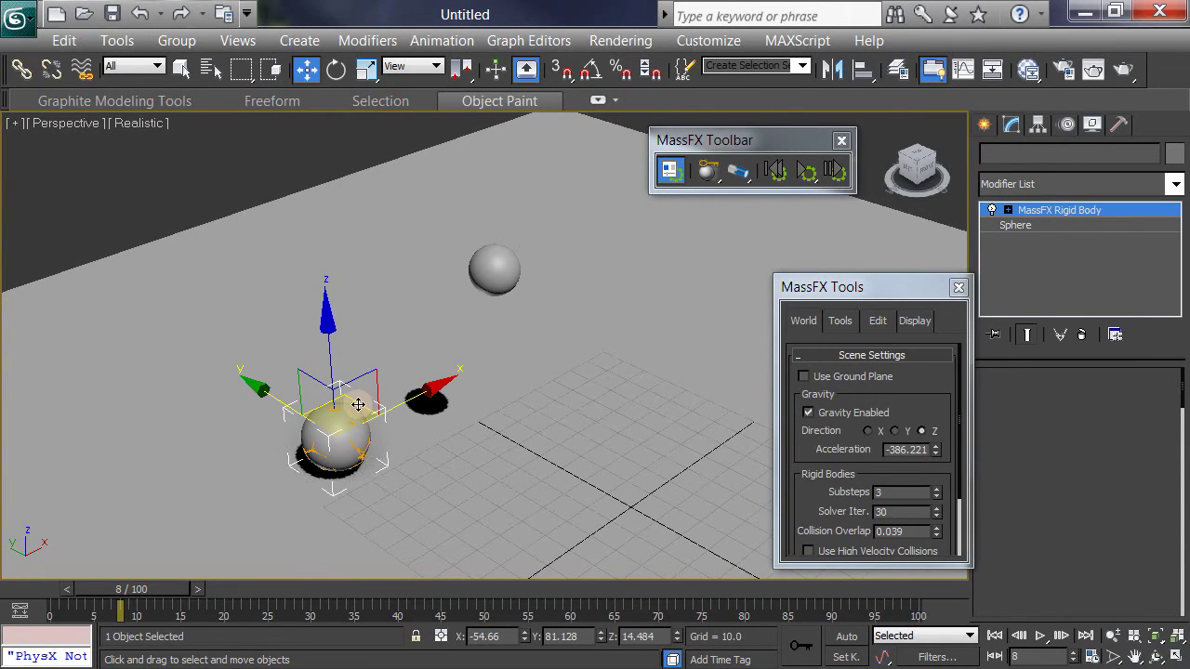
pyautogui.moveTo(376, 410); pyautogui.dragTo(389, 413)
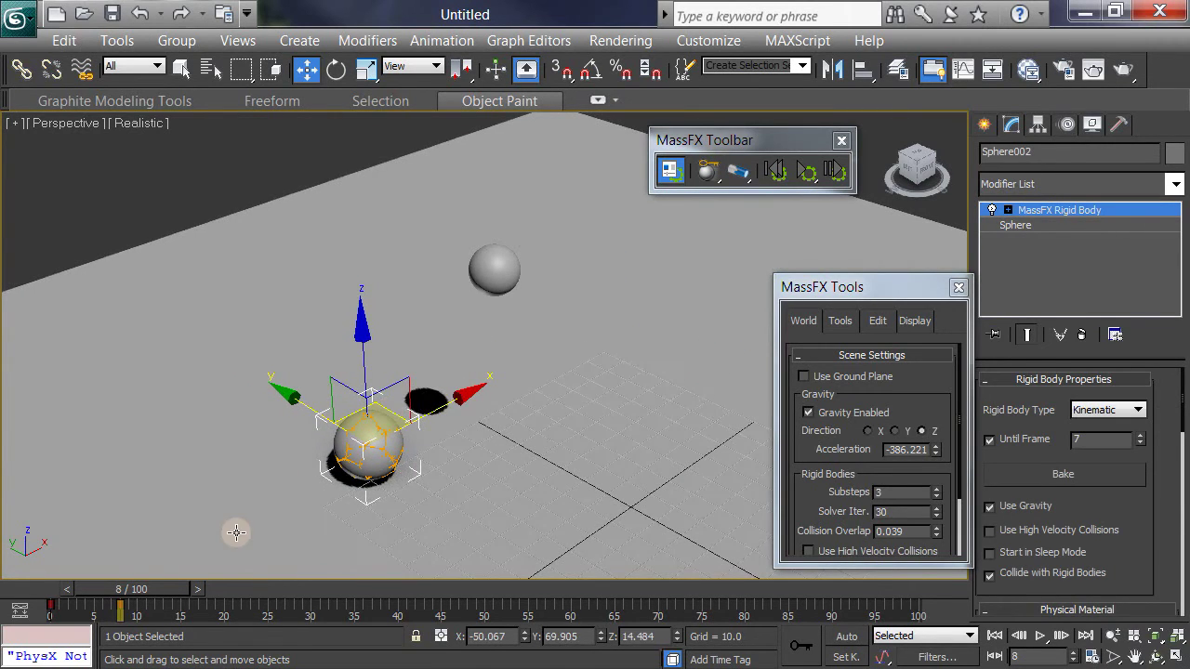
pyautogui.click(809, 173)
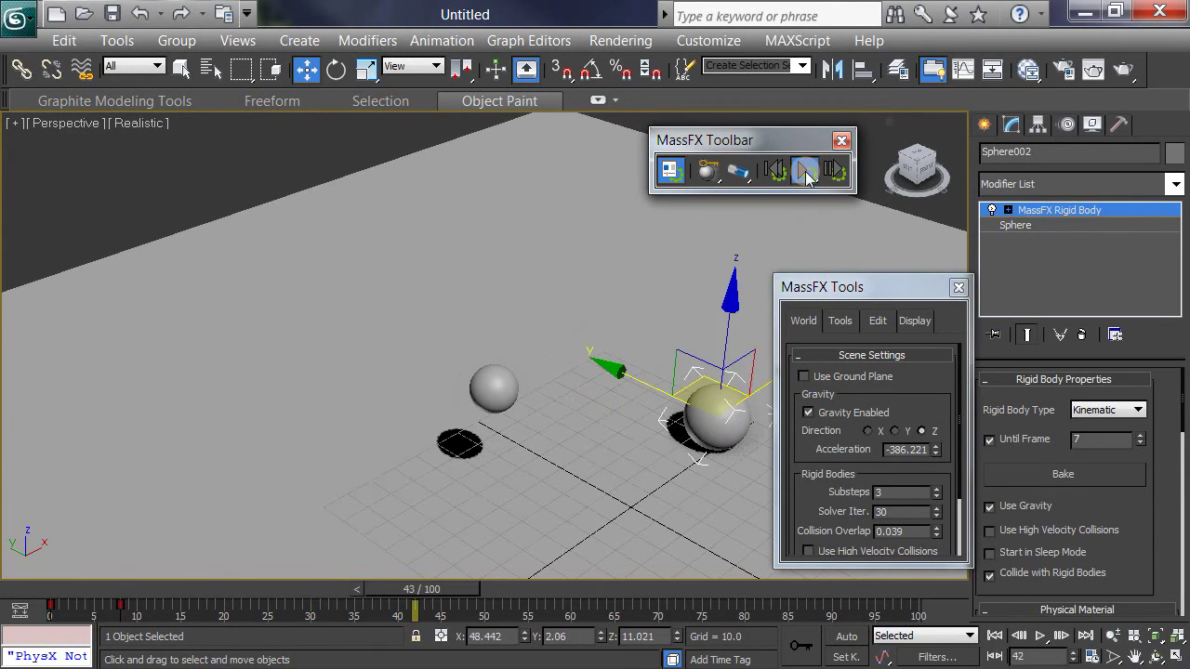
pyautogui.click(779, 172)
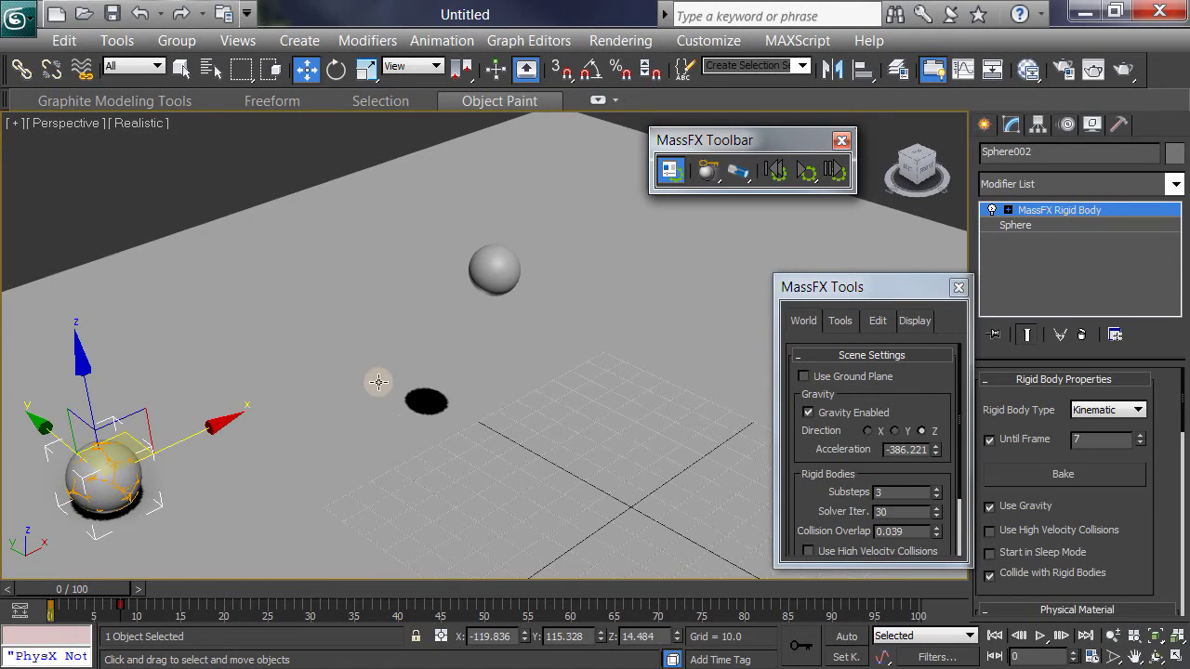
# - Move the second sphere at frame 8 to about X -49.5, Y 80.1, and simulate the collision and reset
pyautogui.moveTo(126, 592); pyautogui.dragTo(188, 589)
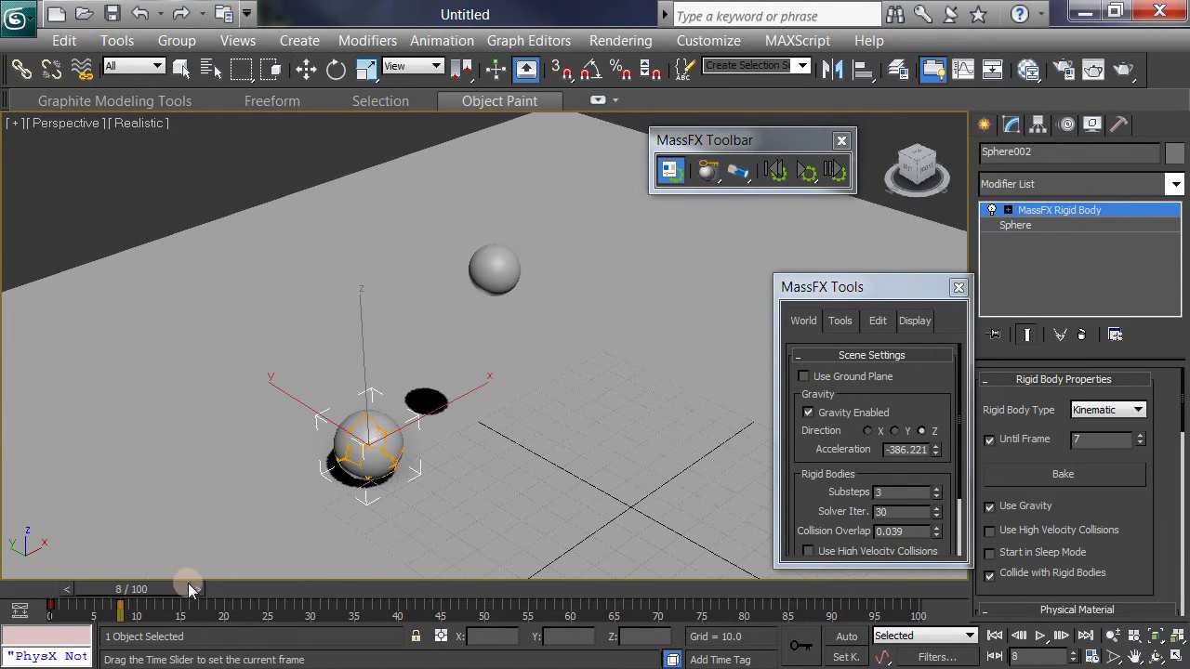
pyautogui.moveTo(371, 409); pyautogui.dragTo(350, 409)
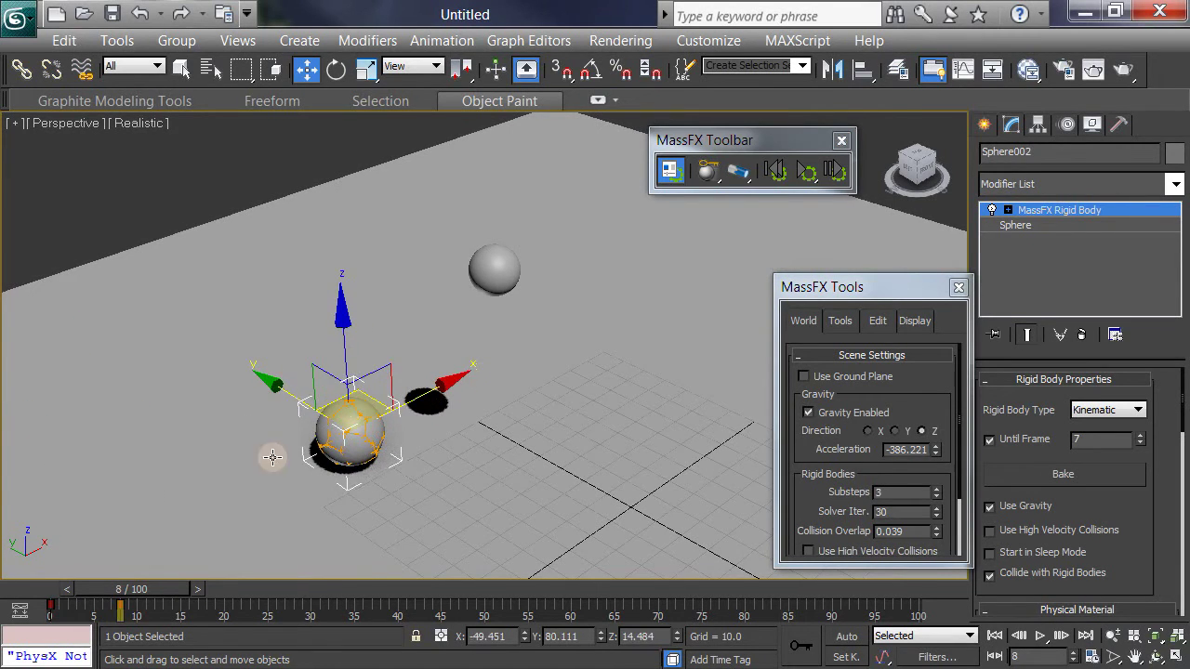
pyautogui.click(807, 172)
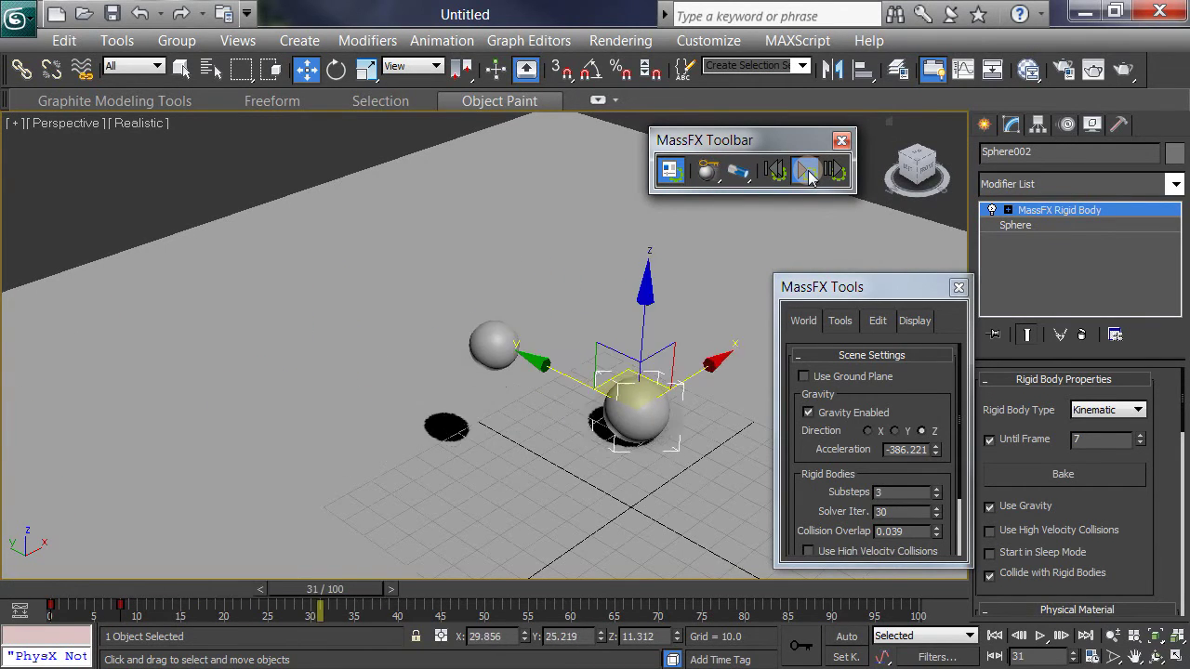
pyautogui.click(775, 170)
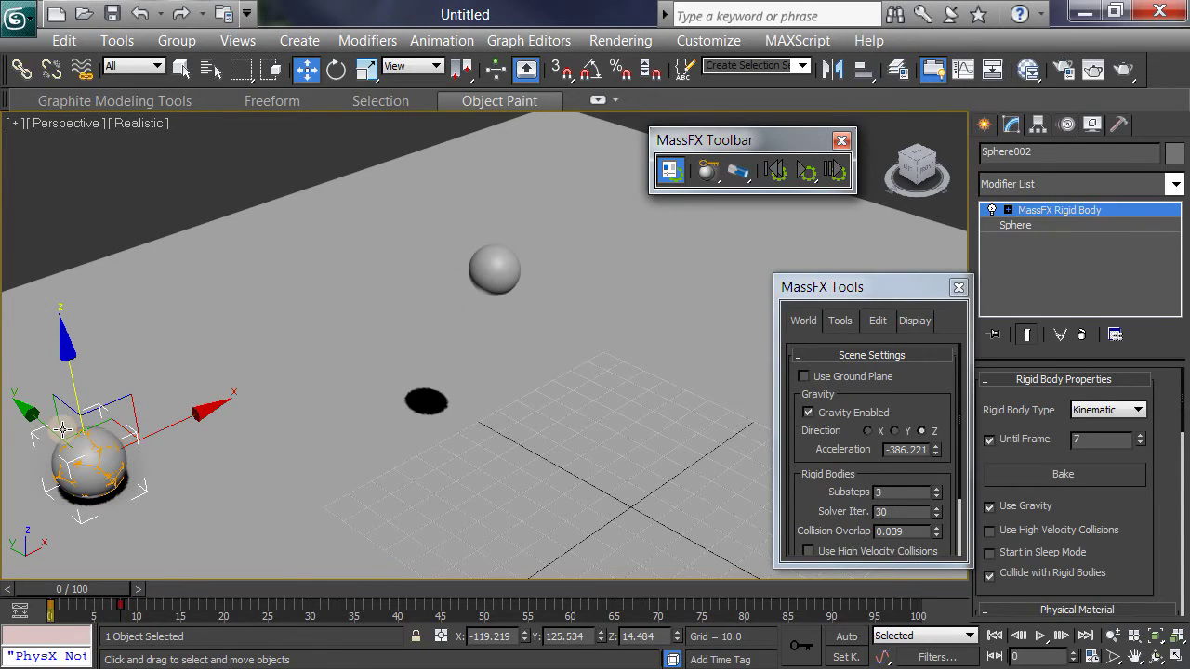
# - Shift the second sphere's animated path to start at about X -105.8, Y 113.0 at frame 0, and simulate and reset
pyautogui.moveTo(114, 426); pyautogui.dragTo(172, 427)
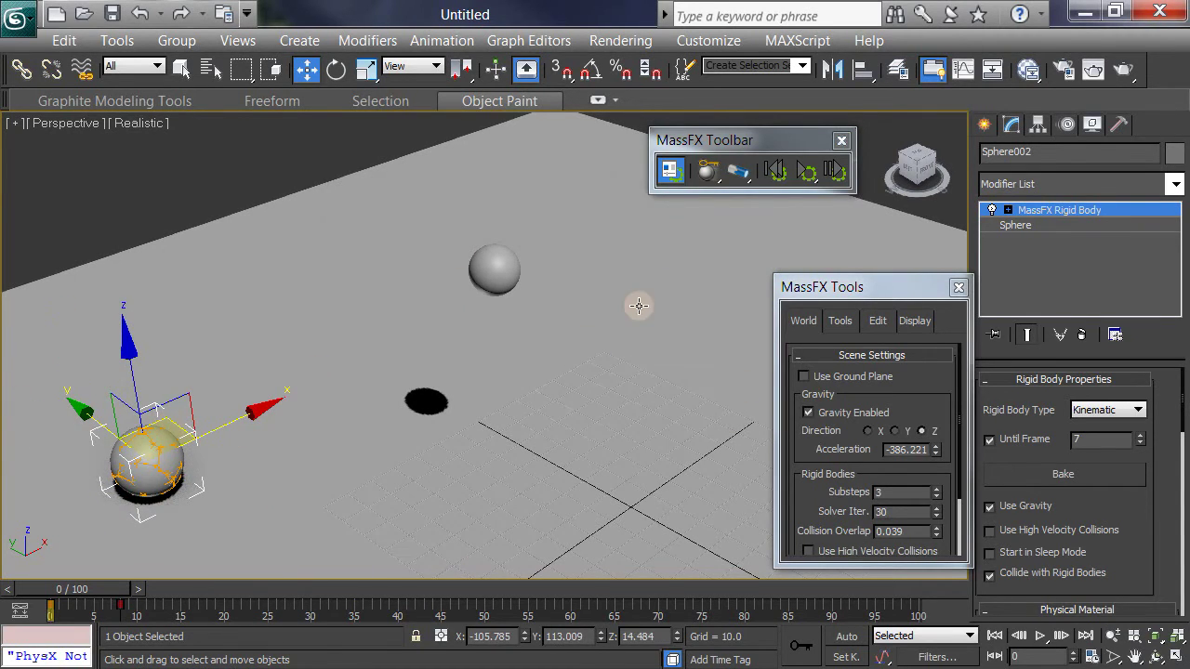
pyautogui.click(807, 181)
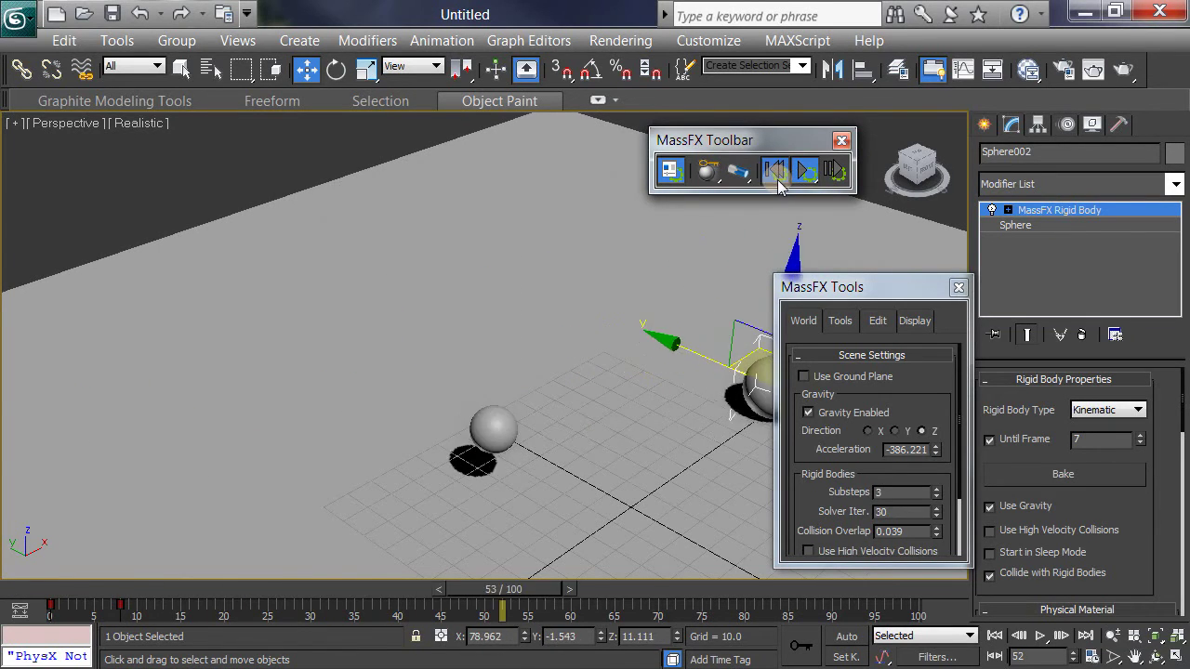
pyautogui.click(776, 177)
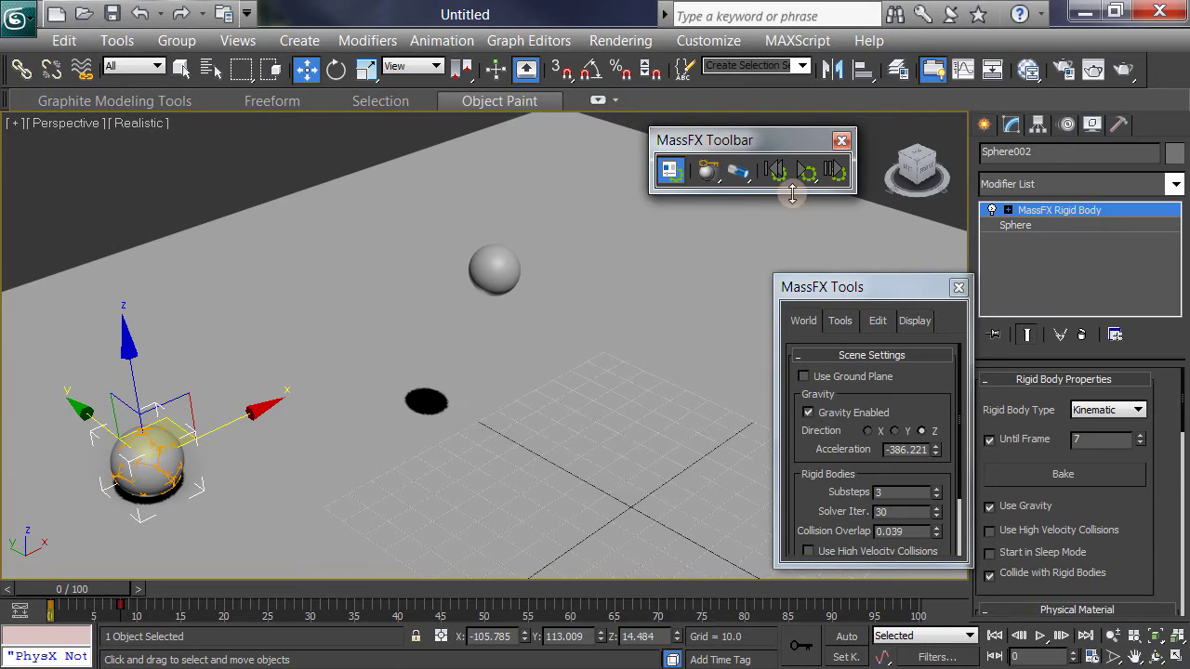
# - Bake the second sphere's rigid-body motion to keyframes, and check it with a simulation and timeline playback, returning to frame 0
pyautogui.click(1100, 479)
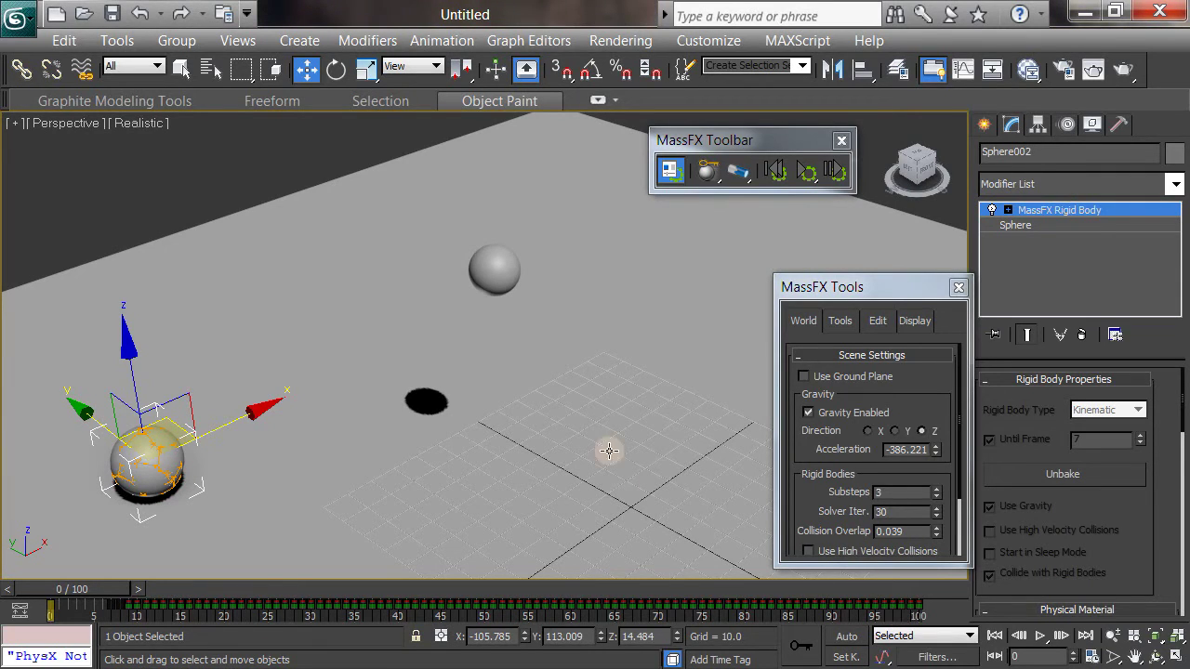
pyautogui.click(807, 171)
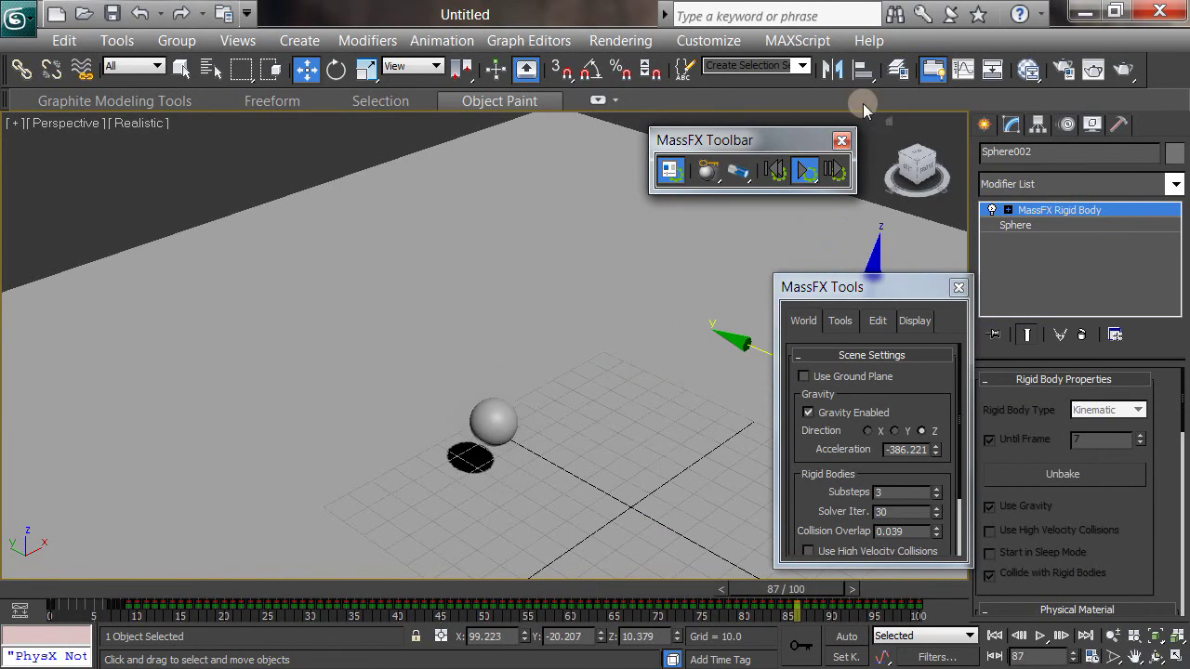
pyautogui.click(777, 172)
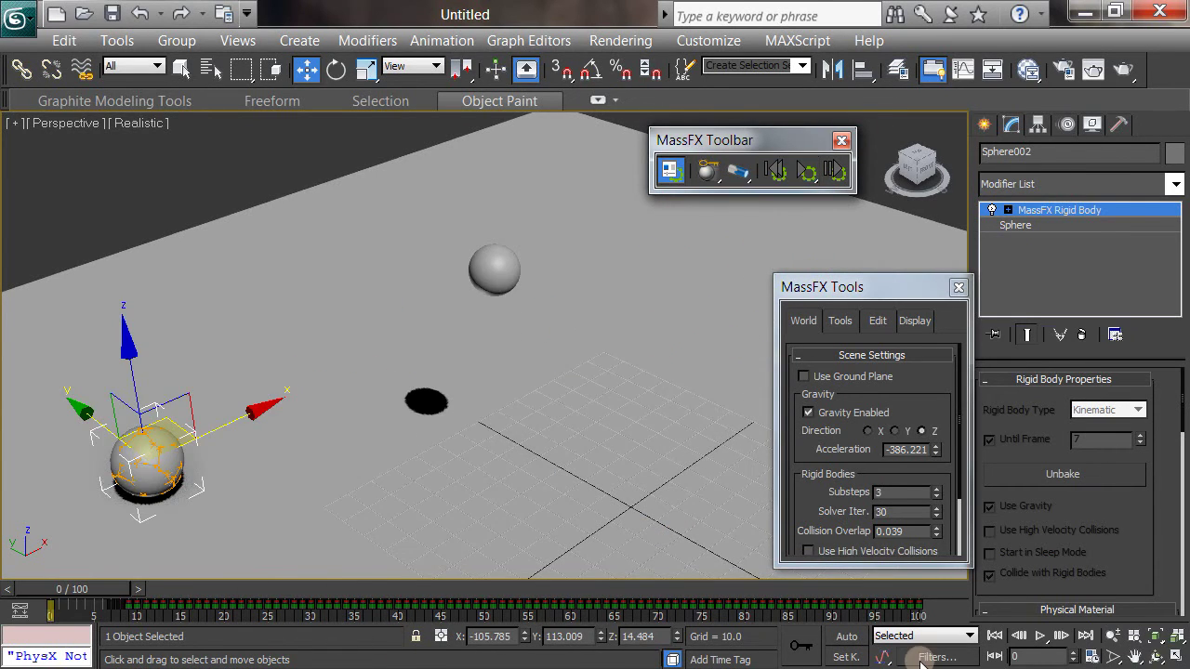
pyautogui.click(1041, 637)
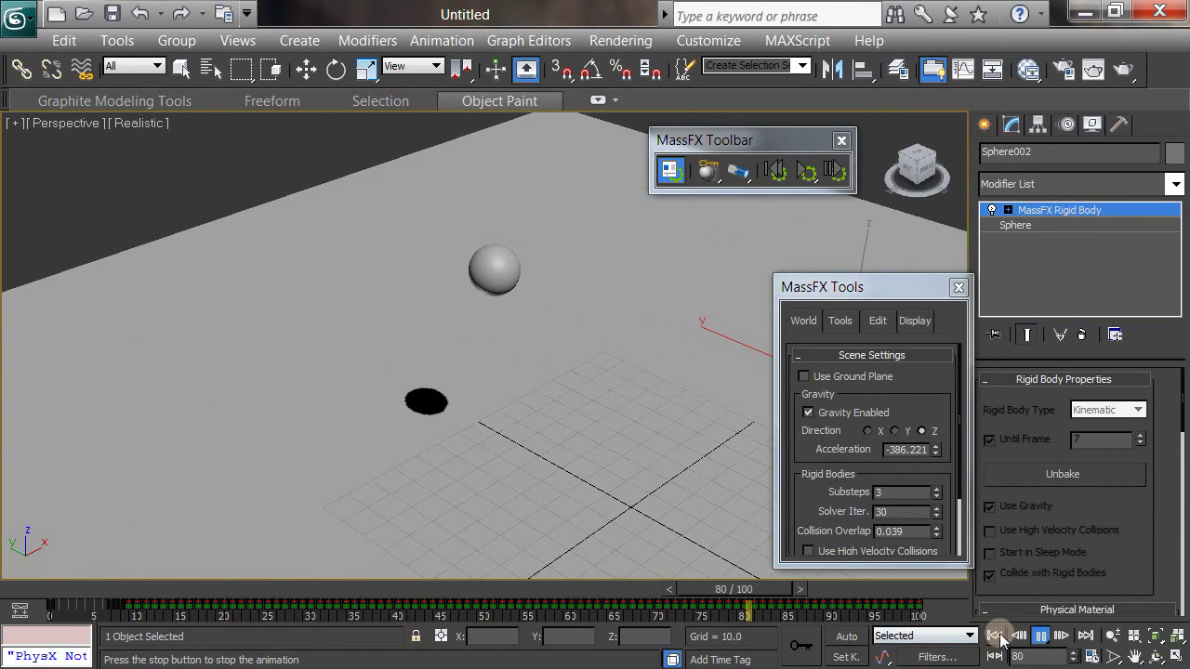
pyautogui.click(997, 637)
# - Bake the first, falling sphere's motion to keyframes, and play back the animation with both spheres baked before rewinding to frame 0
pyautogui.click(500, 288)
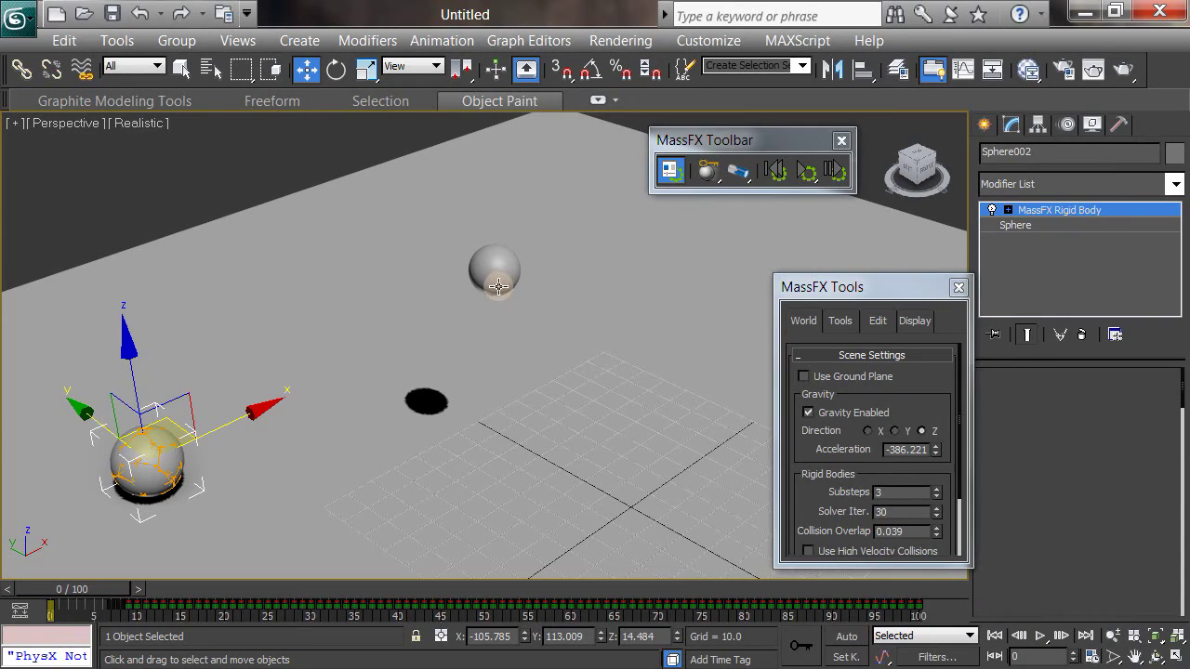
pyautogui.click(1087, 475)
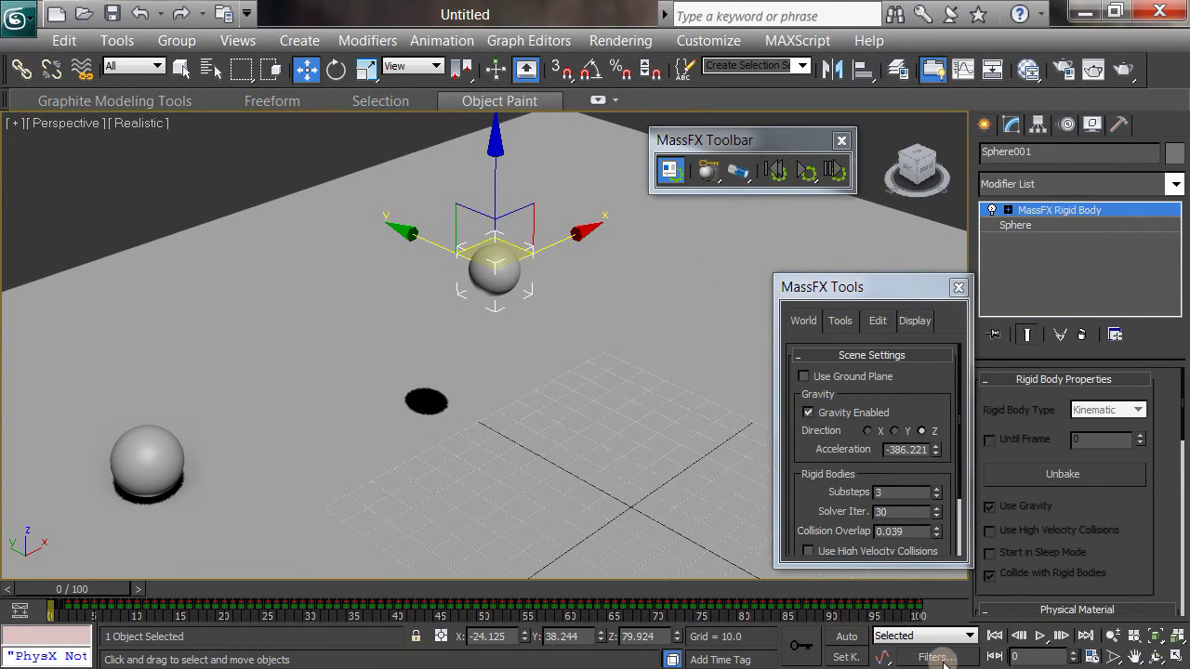
pyautogui.click(1039, 636)
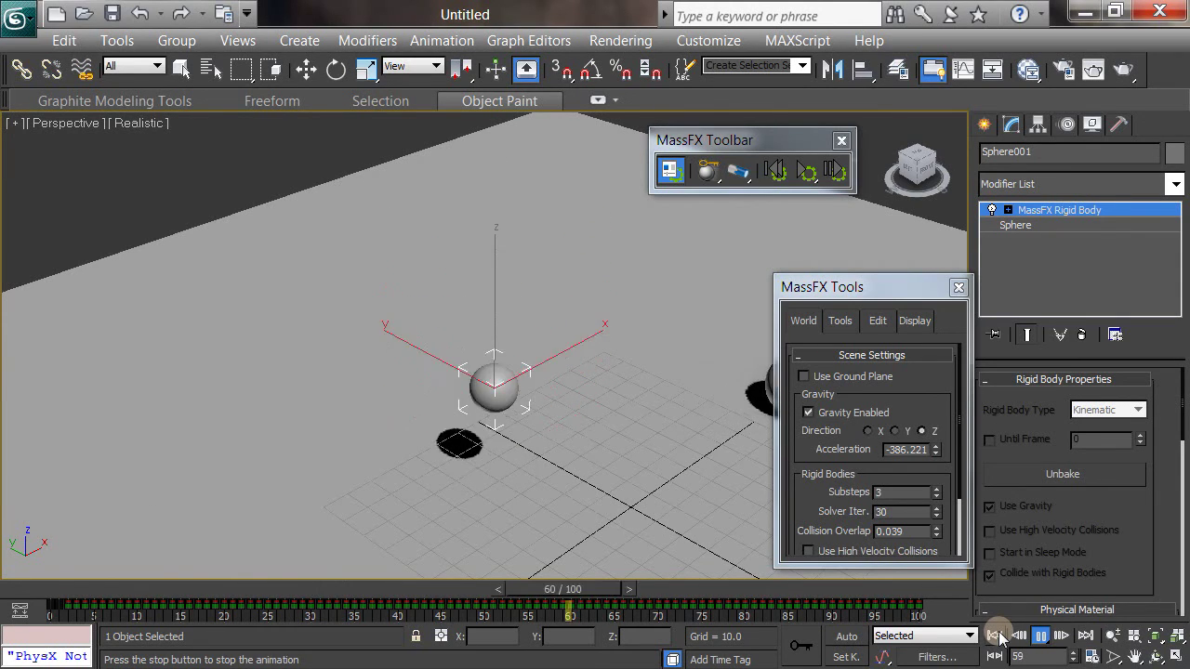
pyautogui.click(999, 636)
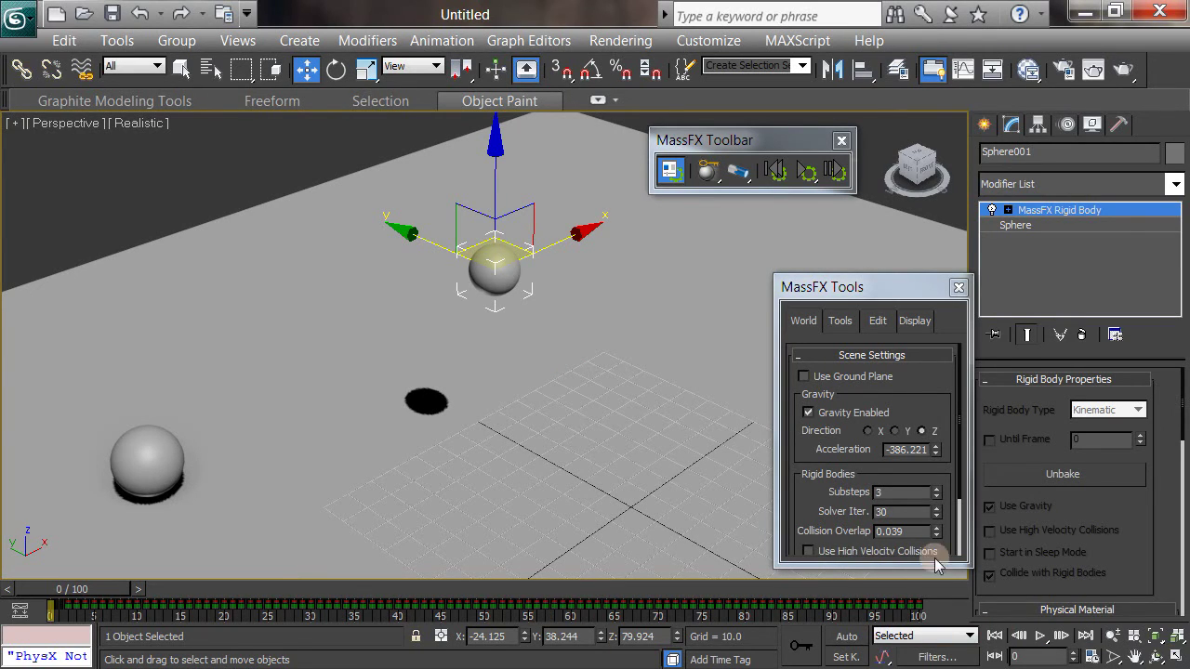
# - Unbake the rigid-body motion of the falling sphere and of the second sphere
pyautogui.click(1063, 475)
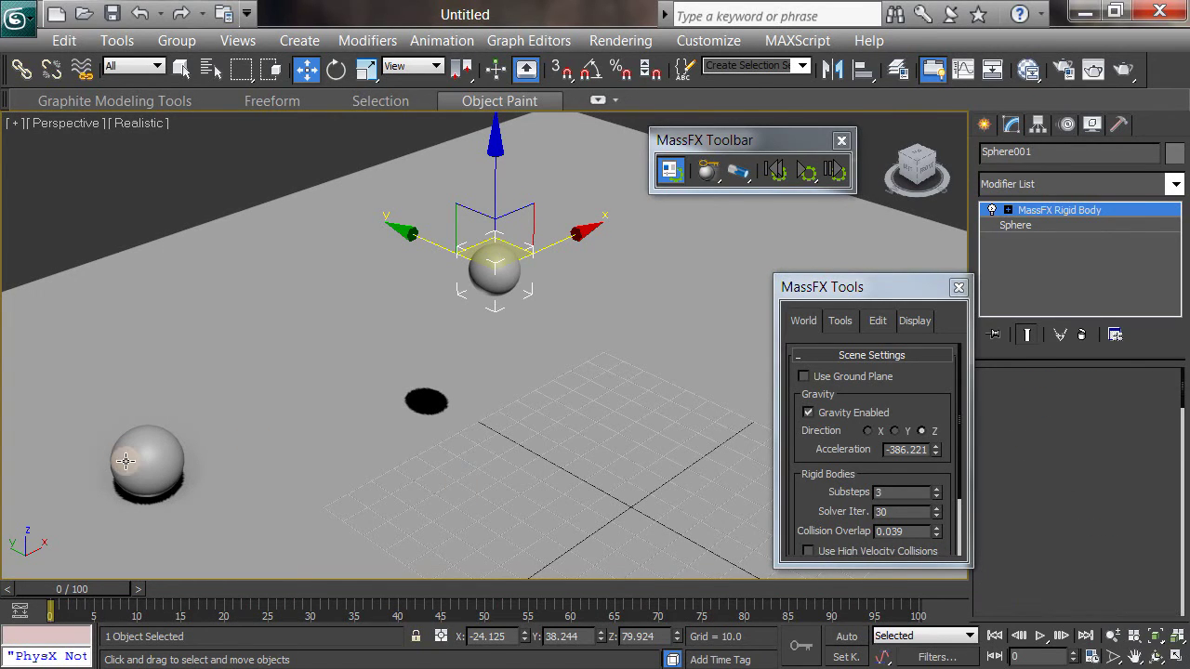
pyautogui.click(153, 460)
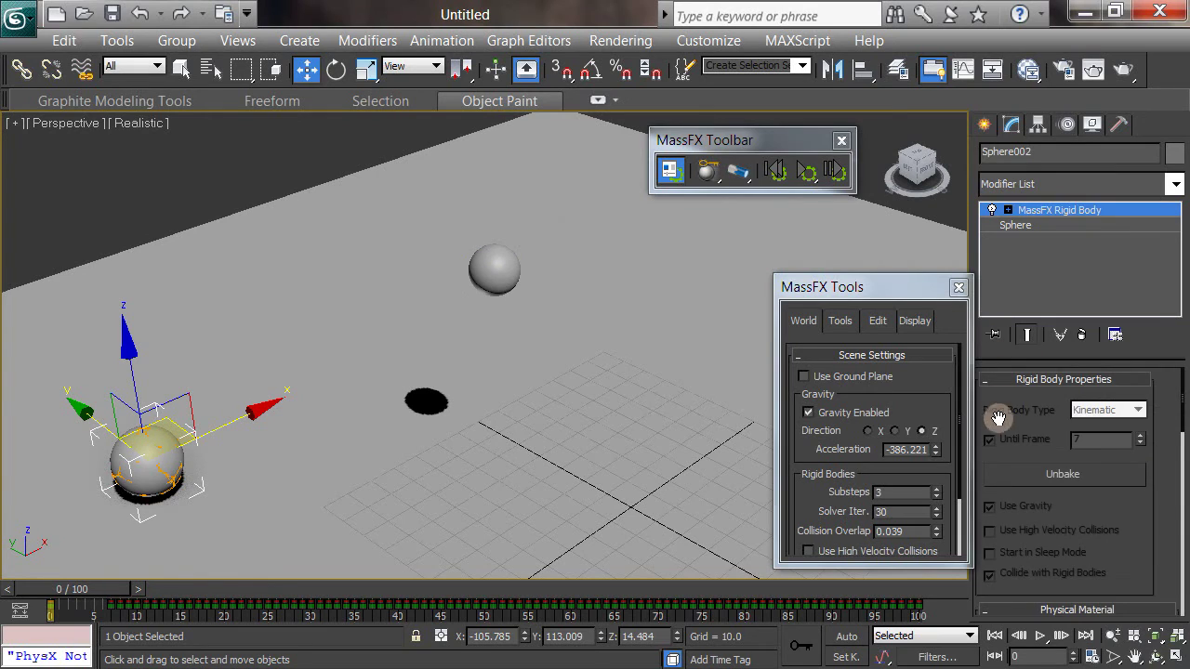
pyautogui.click(1027, 474)
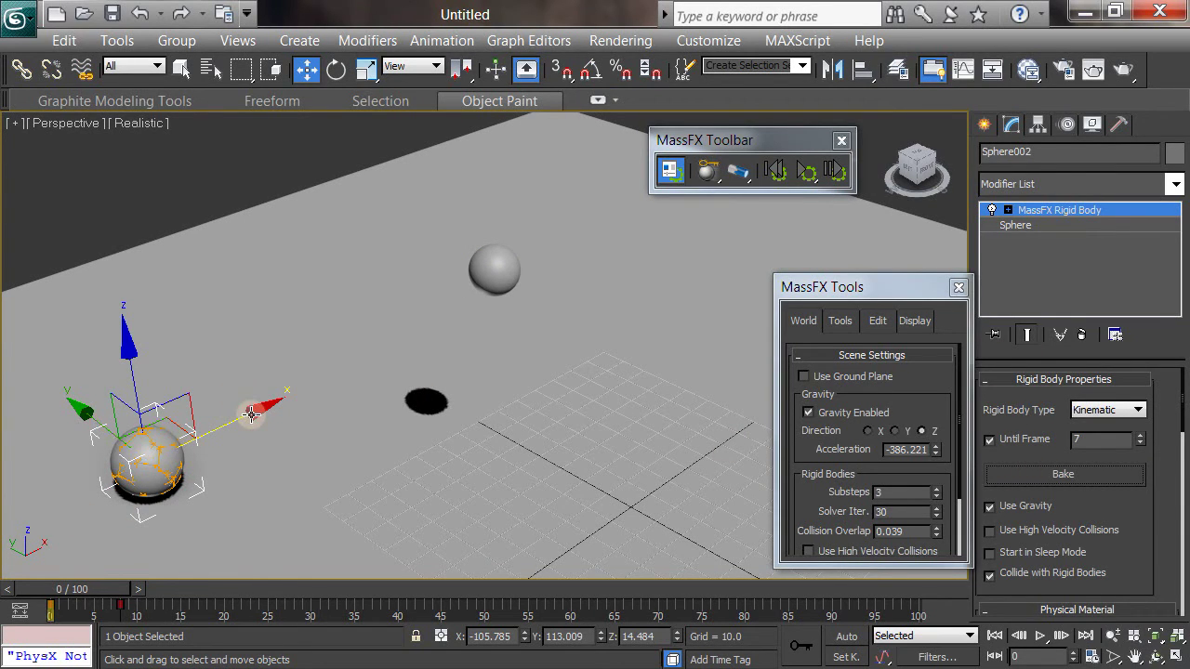
# - Reposition the second sphere's animated path to pass about X -58.2, Y 83.0 at frame 8, and simulate and reset
pyautogui.moveTo(250, 414); pyautogui.dragTo(152, 419)
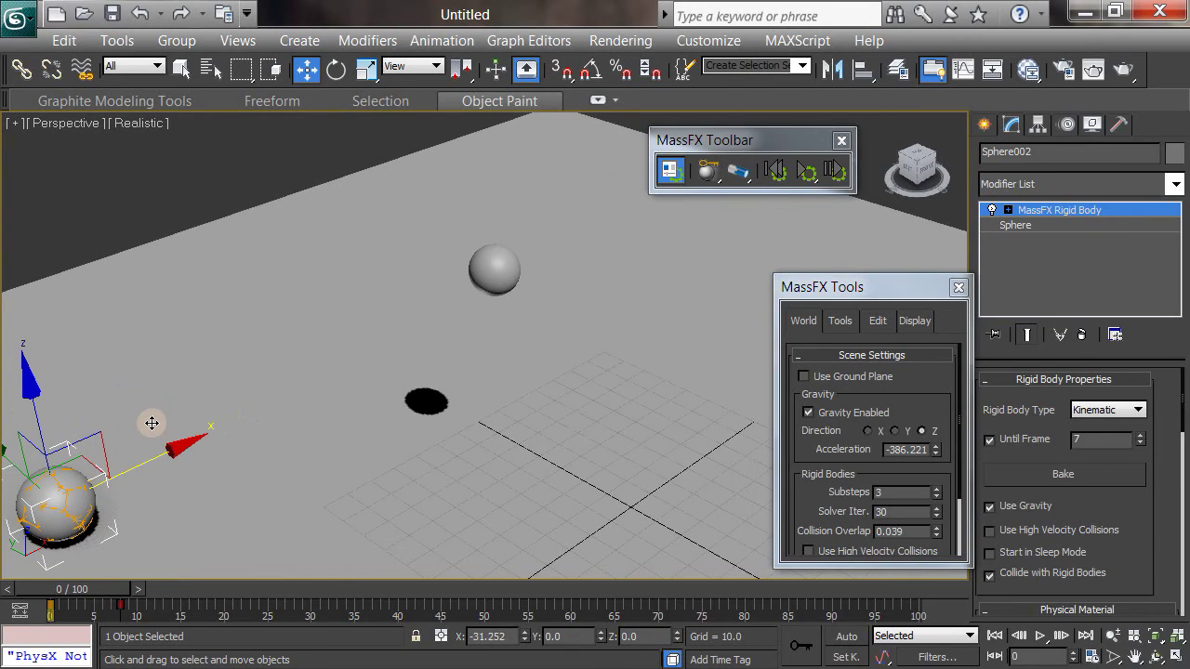
pyautogui.moveTo(74, 590); pyautogui.dragTo(138, 598)
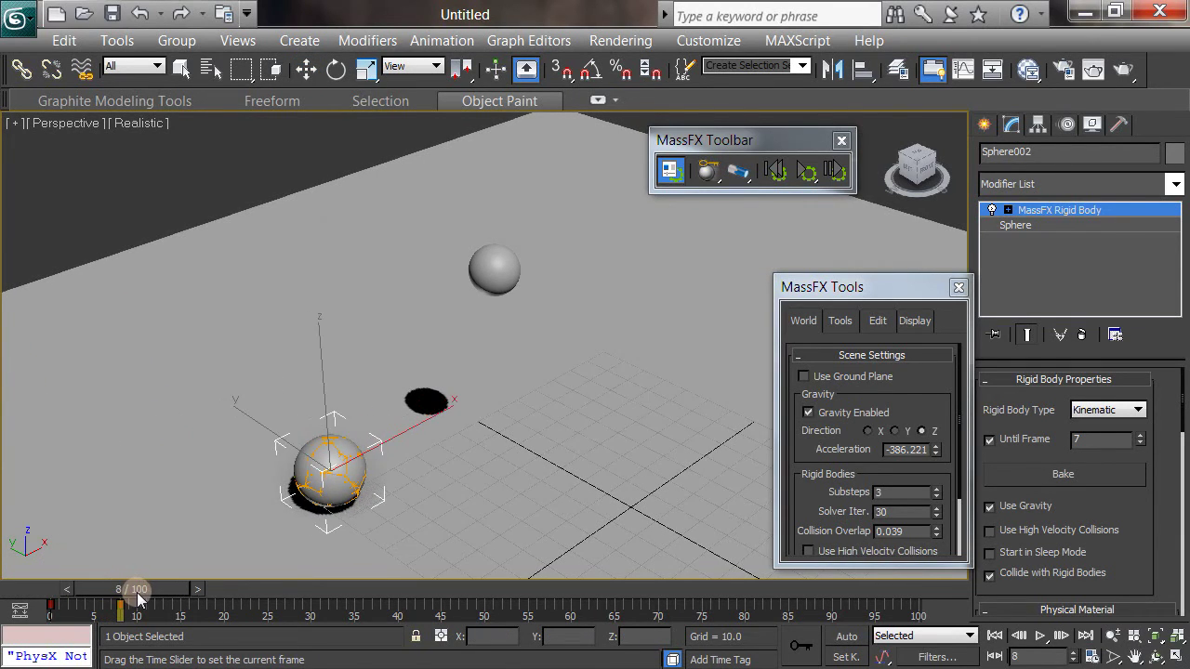
pyautogui.press('w')
pyautogui.moveTo(353, 436); pyautogui.dragTo(346, 409)
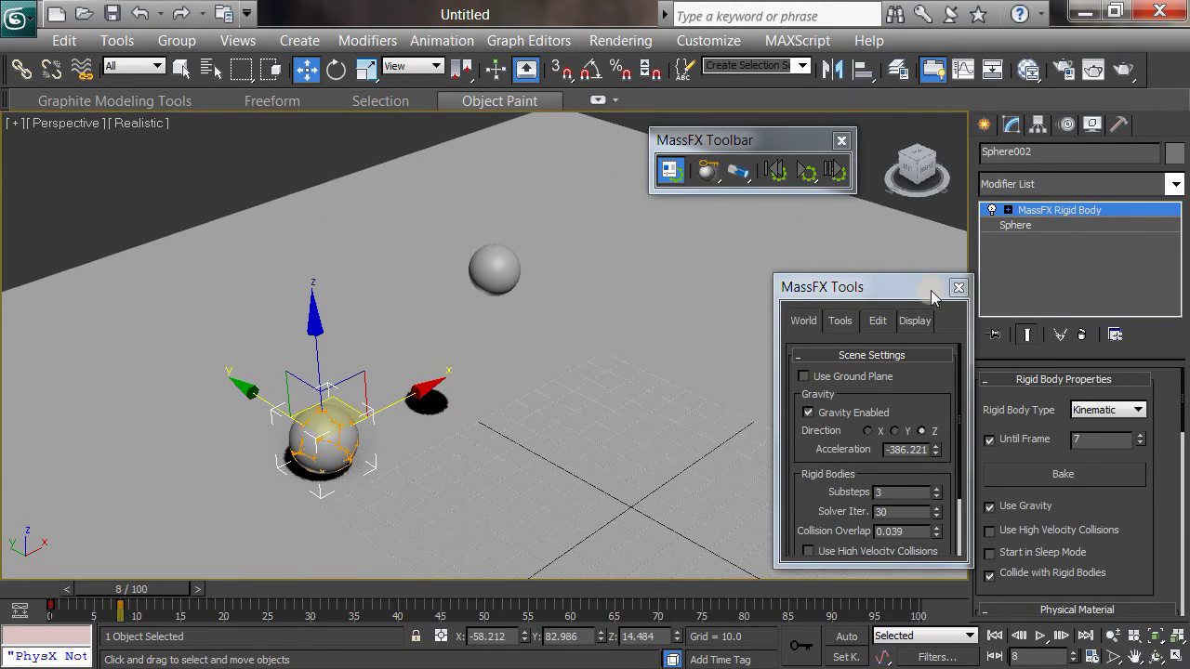
pyautogui.click(805, 173)
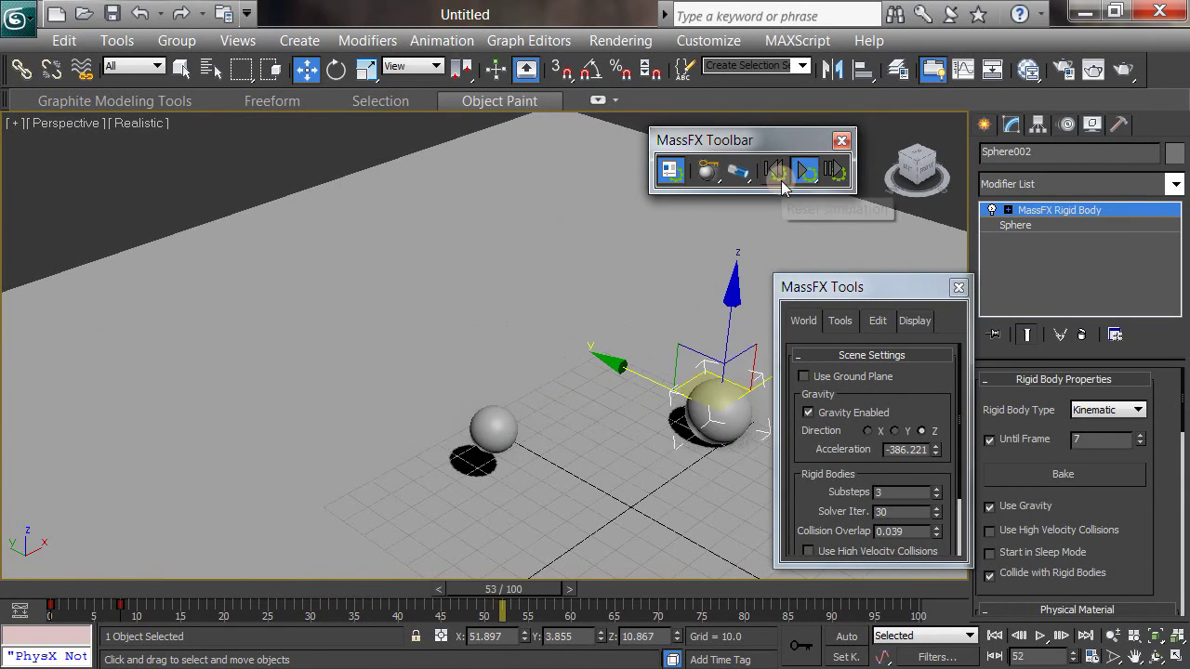
pyautogui.click(777, 175)
# - Shift the second sphere's path back along X to start at about X -146.2, Y 128.4 at frame 0, and simulate and reset
pyautogui.moveTo(155, 431); pyautogui.dragTo(104, 470)
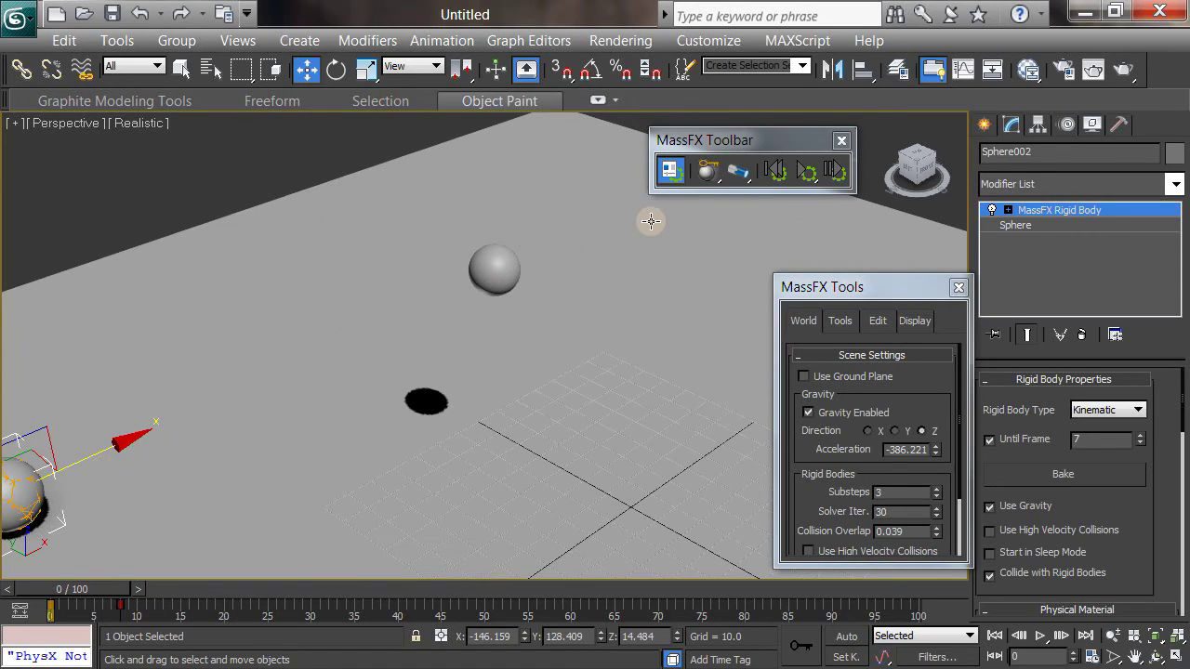
pyautogui.click(805, 177)
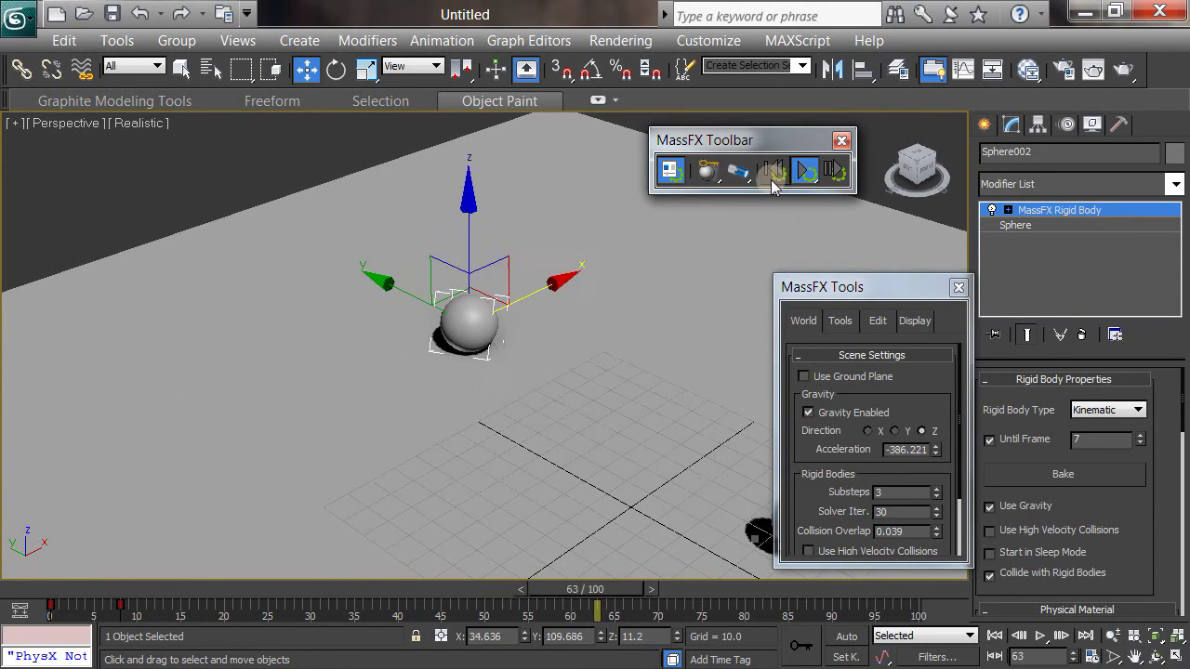
pyautogui.click(776, 175)
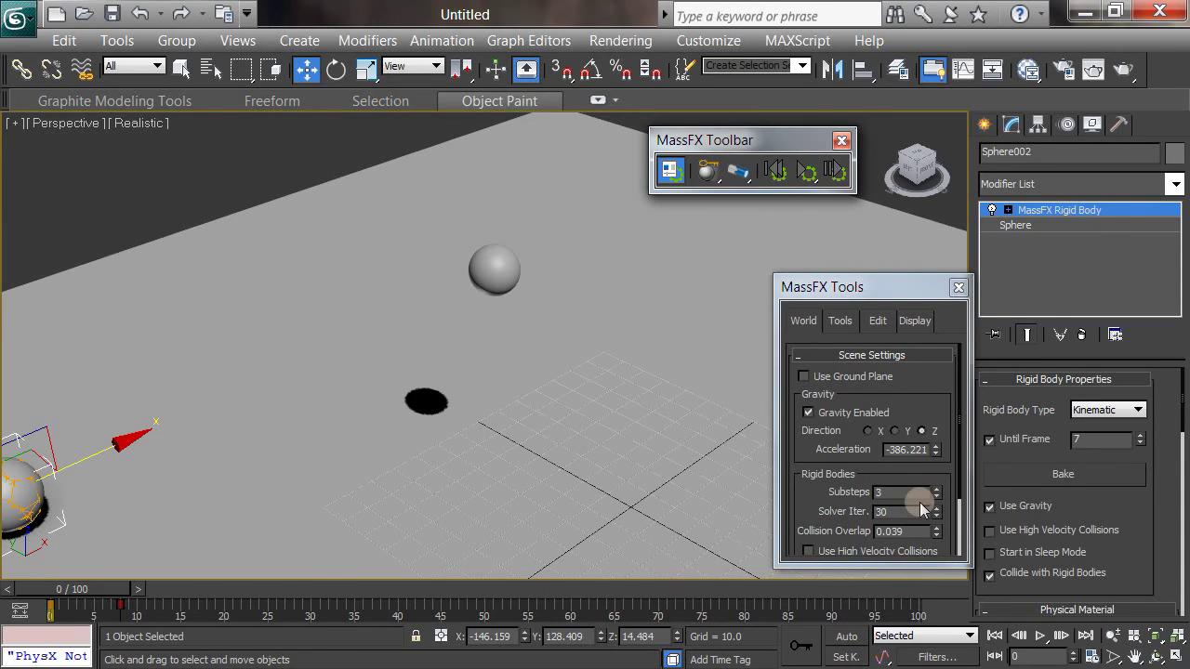
# - Bake the repositioned second sphere's motion to keyframes, play back the animation, and return to frame 0
pyautogui.click(1030, 475)
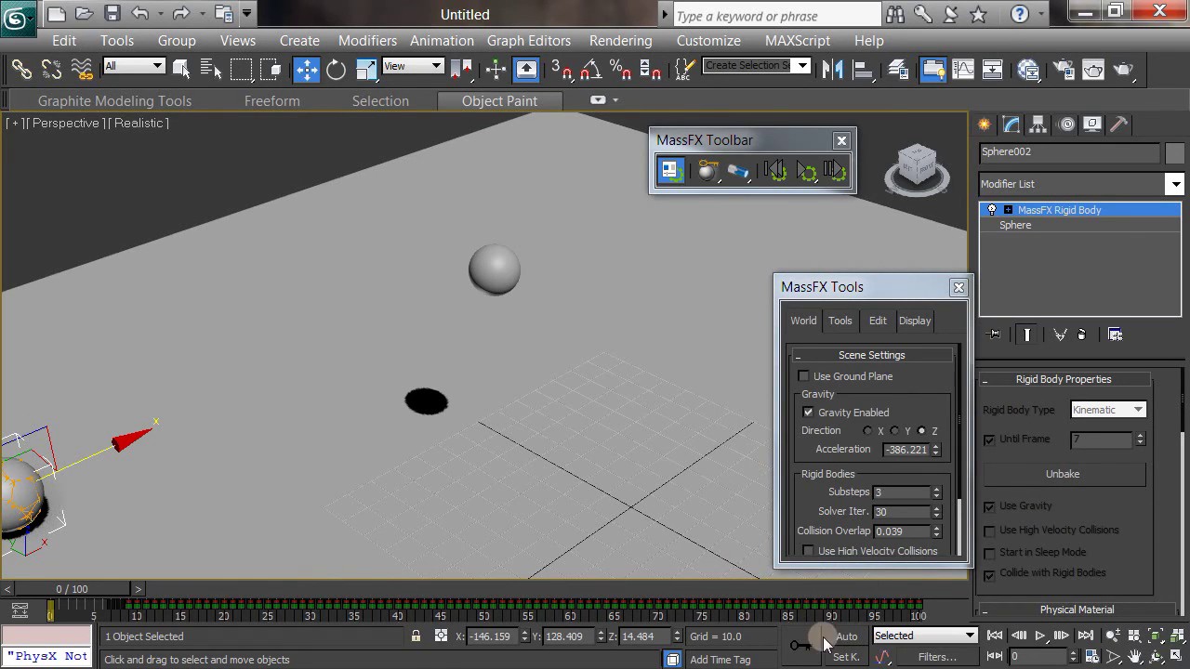
pyautogui.click(1041, 637)
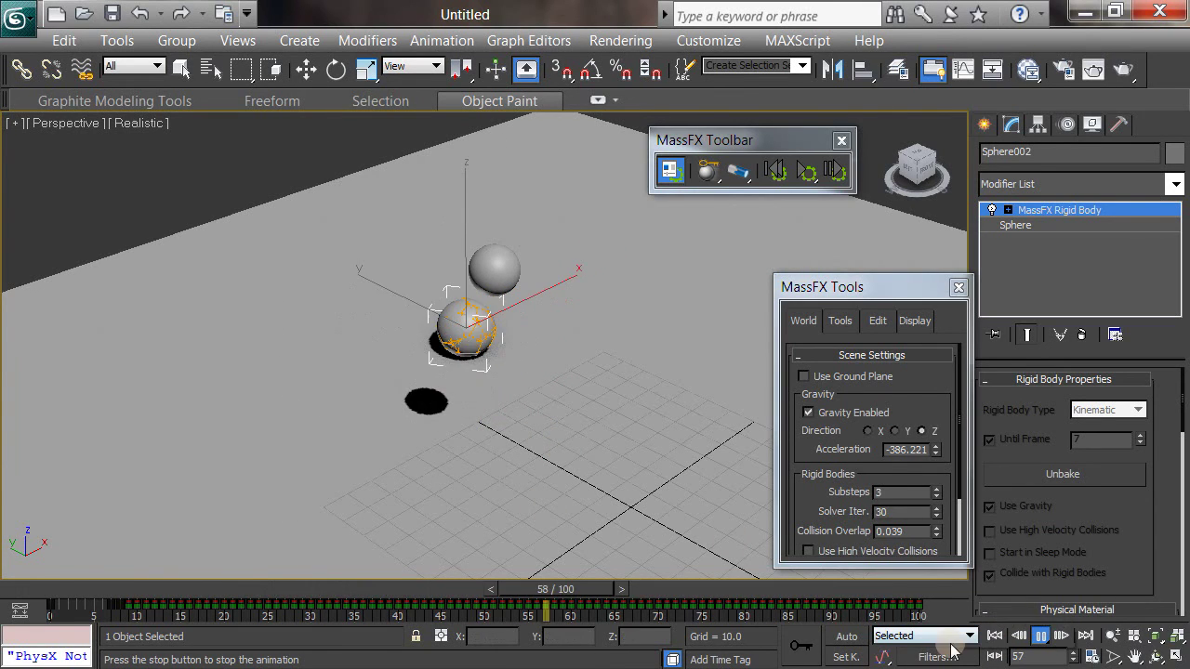
pyautogui.click(992, 638)
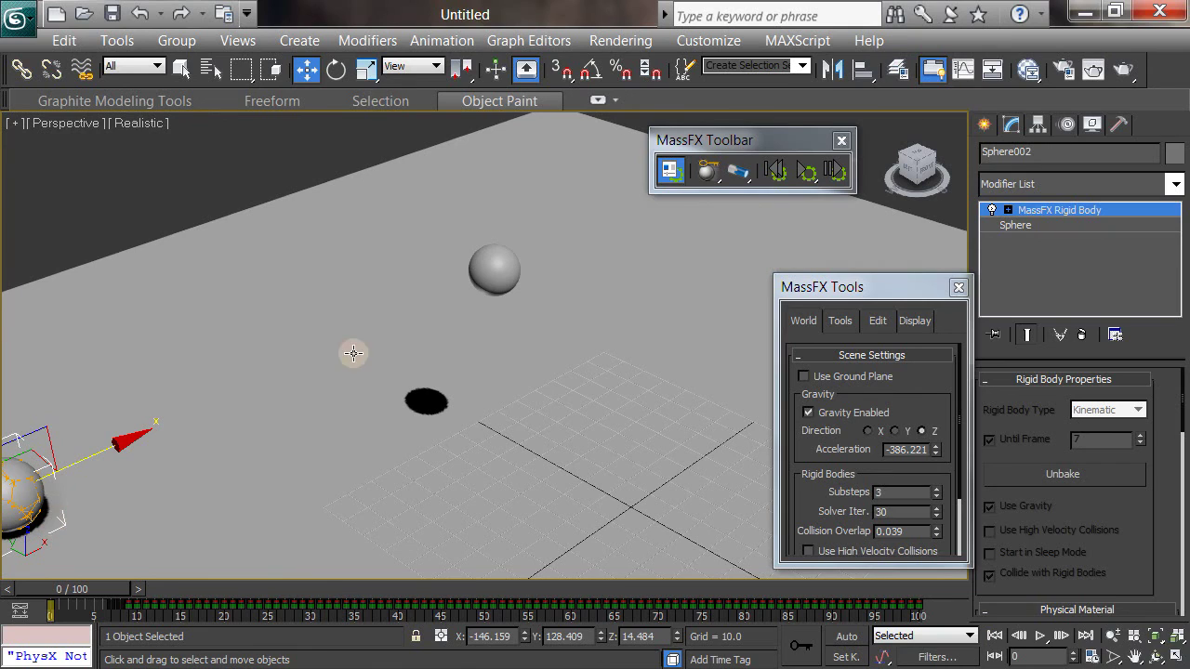
# - Bake the falling first sphere's motion to keyframes, play back the collision of both spheres, and return to frame 0
pyautogui.click(499, 277)
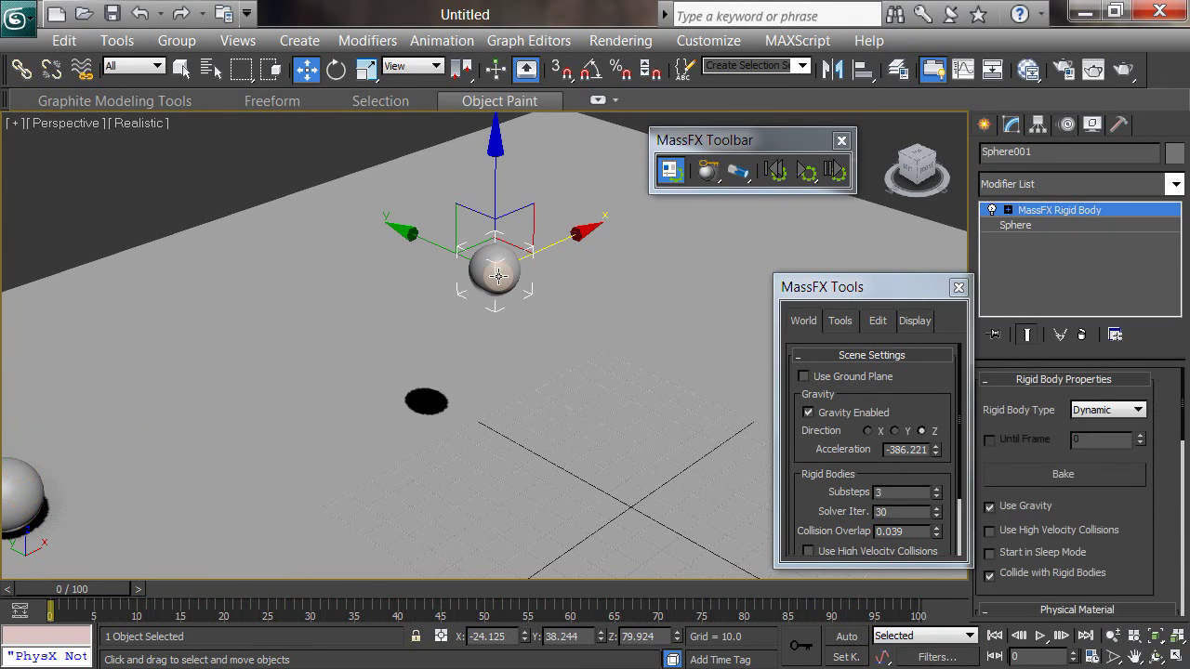
pyautogui.click(1065, 475)
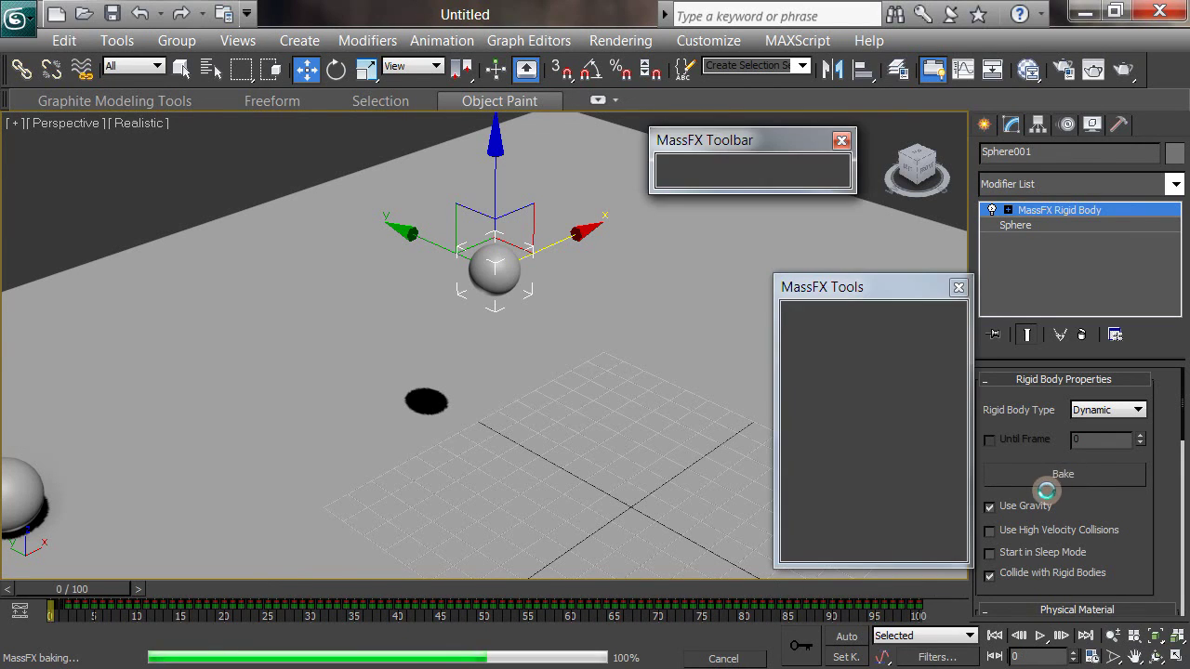
pyautogui.click(1039, 637)
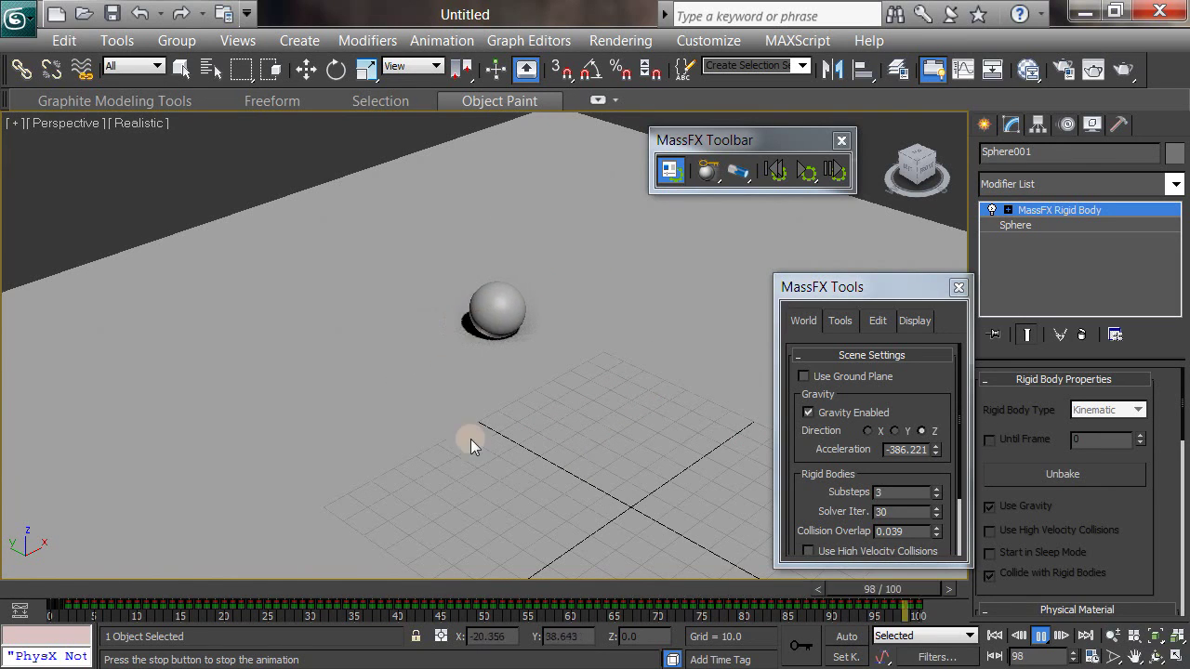
pyautogui.click(994, 638)
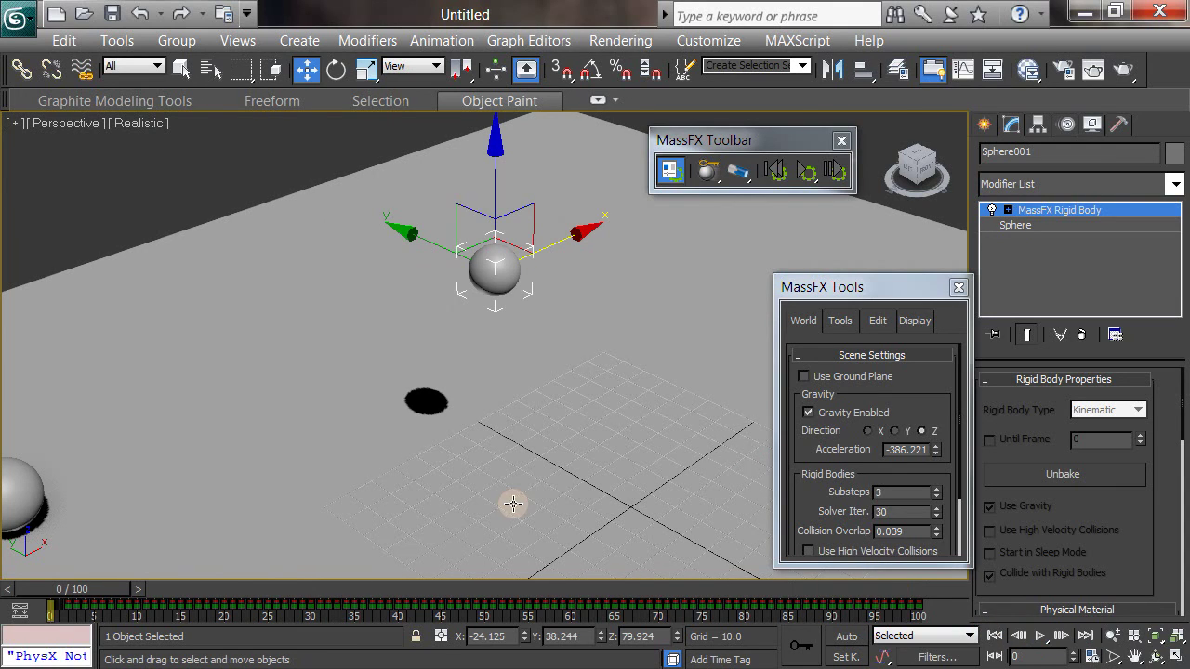